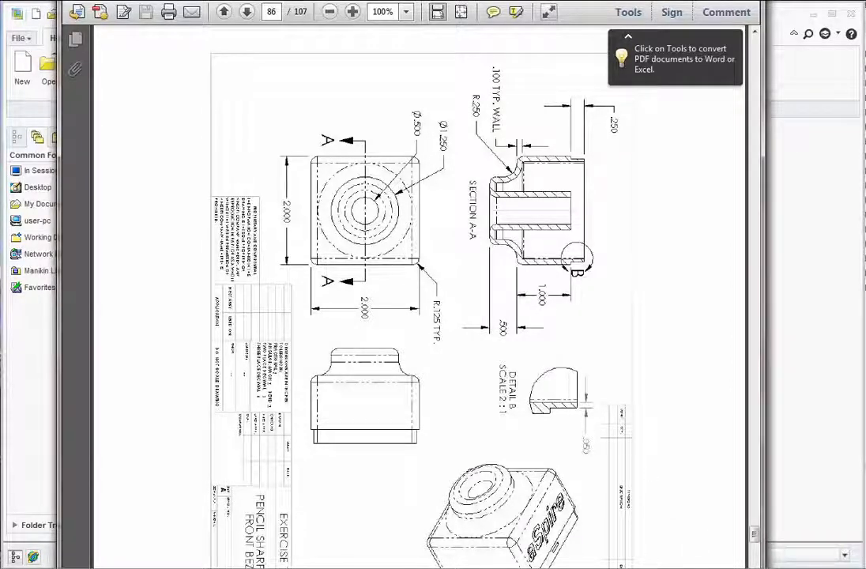
# Step: Switch from the bezel drawing to Creo Parametric and create a design assembly named E9 with the default template
pyautogui.scroll(-1, 774, 469)
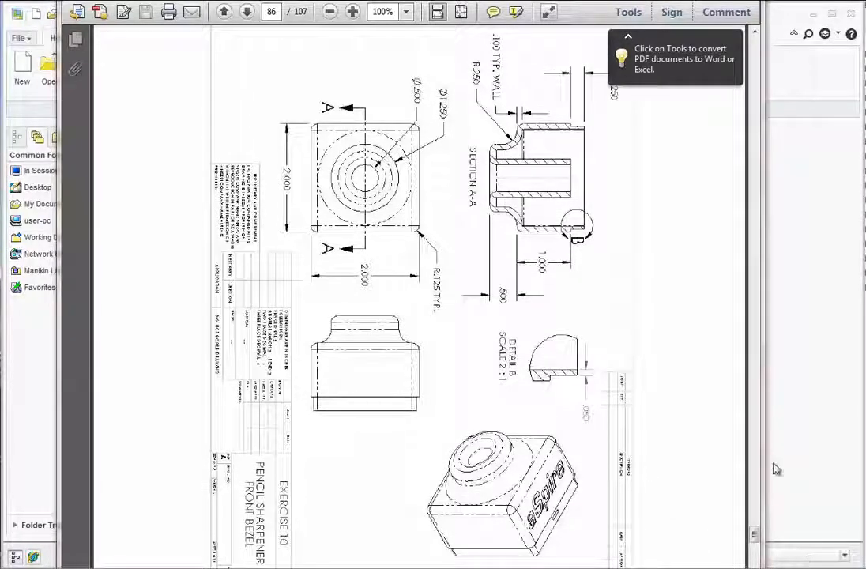
pyautogui.click(795, 303)
pyautogui.click(23, 72)
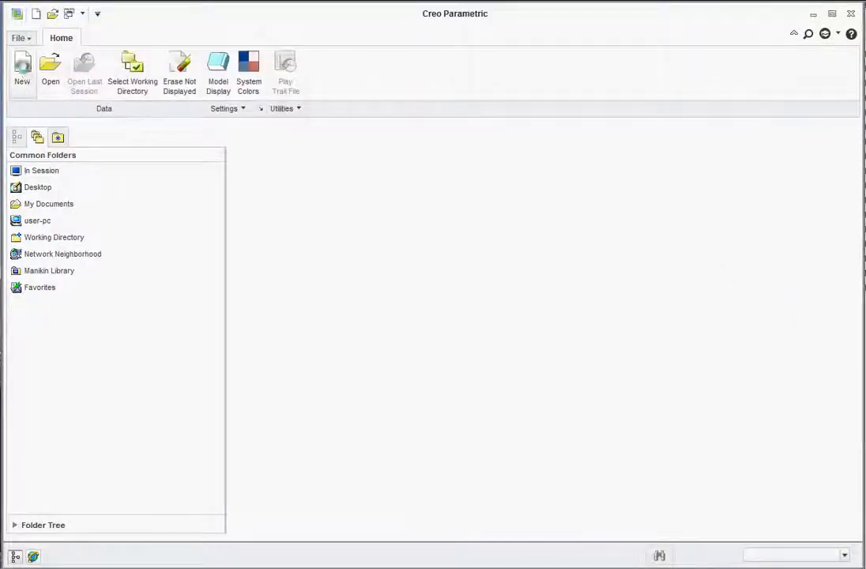
pyautogui.click(198, 263)
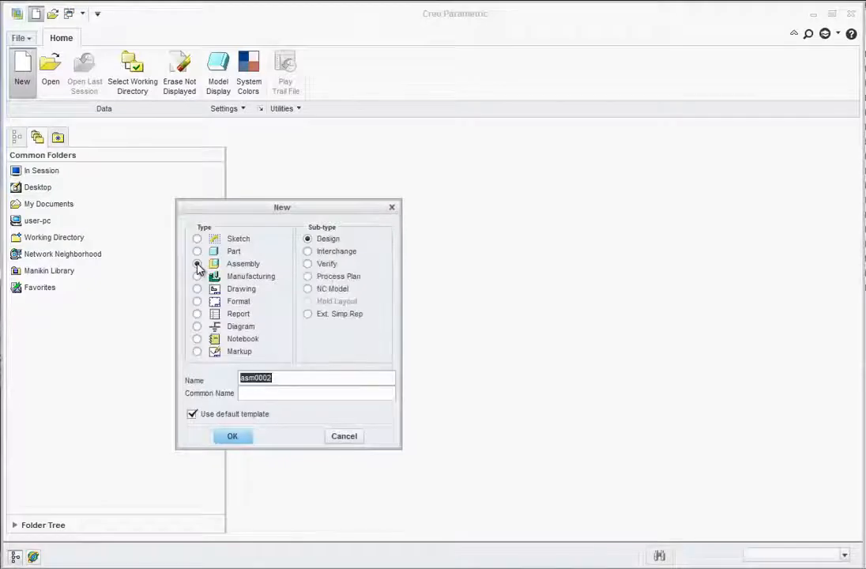
pyautogui.write('E9')
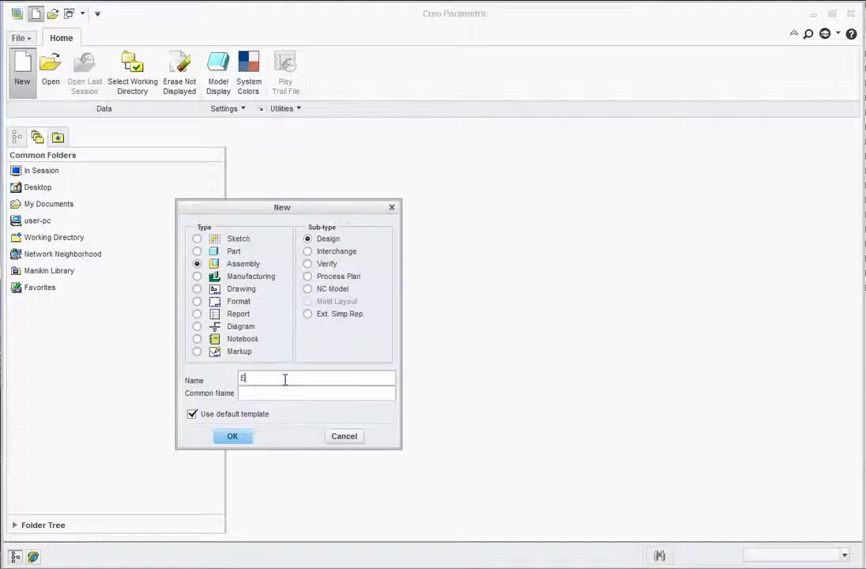
pyautogui.click(237, 437)
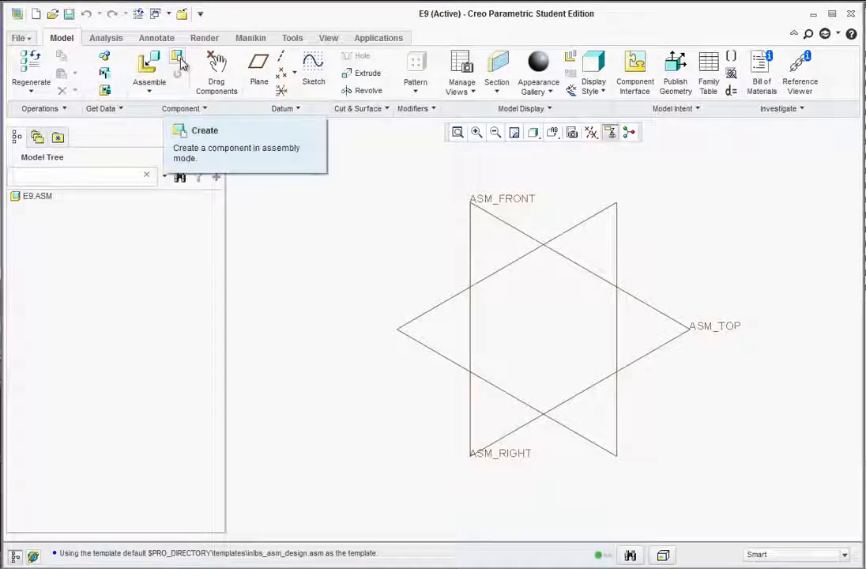
# Step: Create a solid part component named E9_FRONT in the assembly, copied from the existing inlbs_part_solid.prt
pyautogui.click(178, 62)
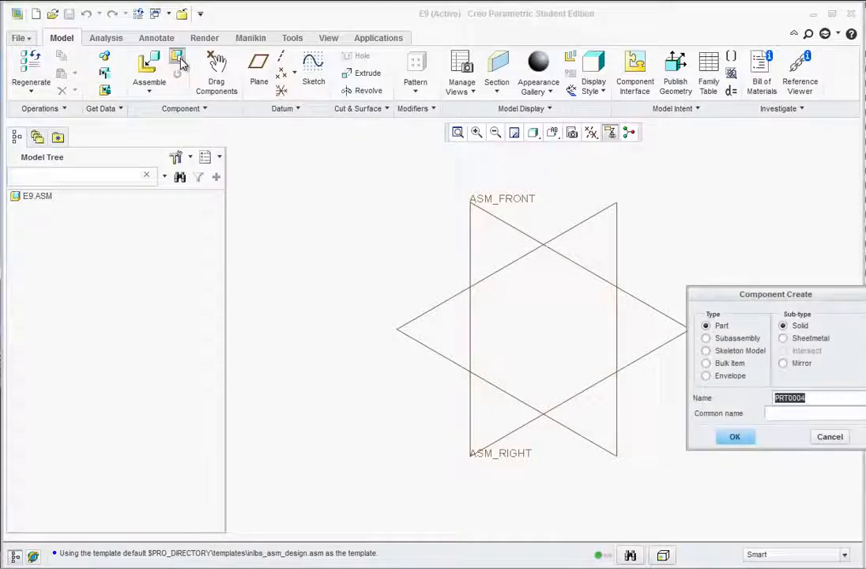
pyautogui.moveTo(747, 296); pyautogui.dragTo(713, 293)
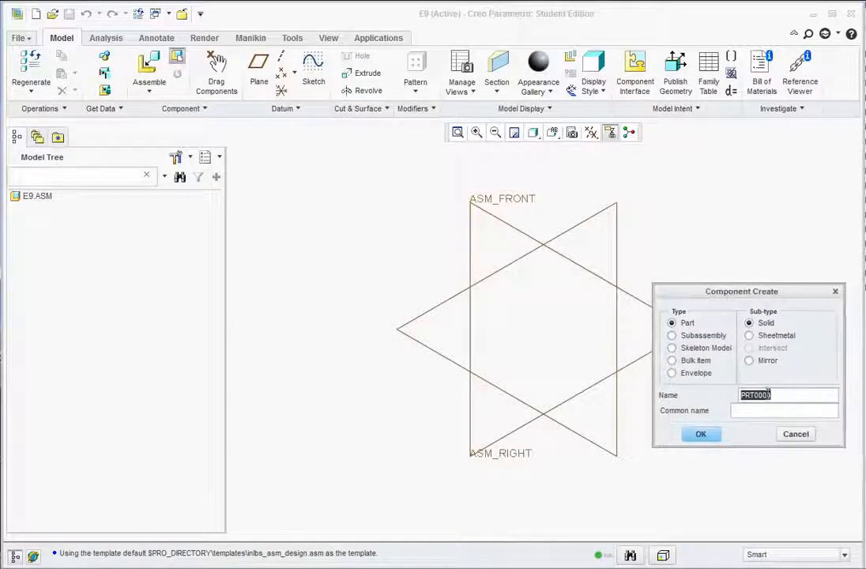
pyautogui.write('E9_FRONT')
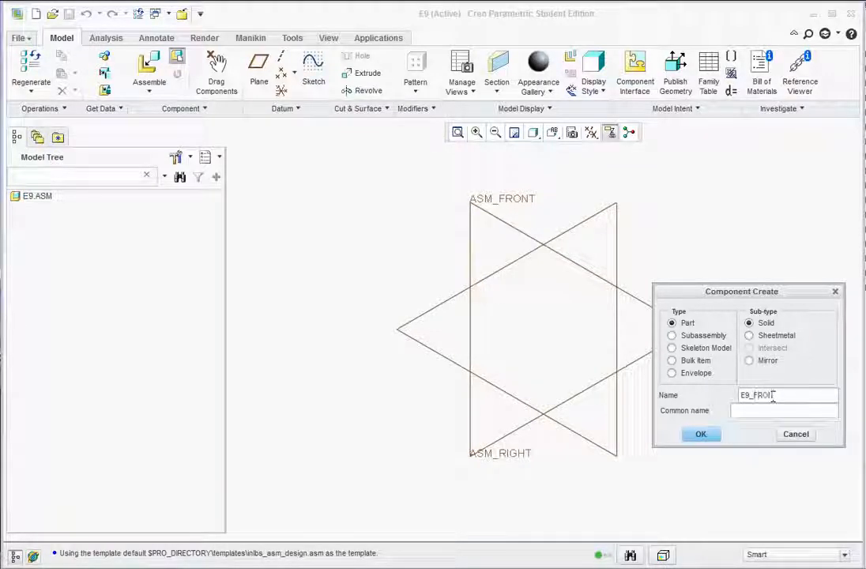
pyautogui.click(702, 436)
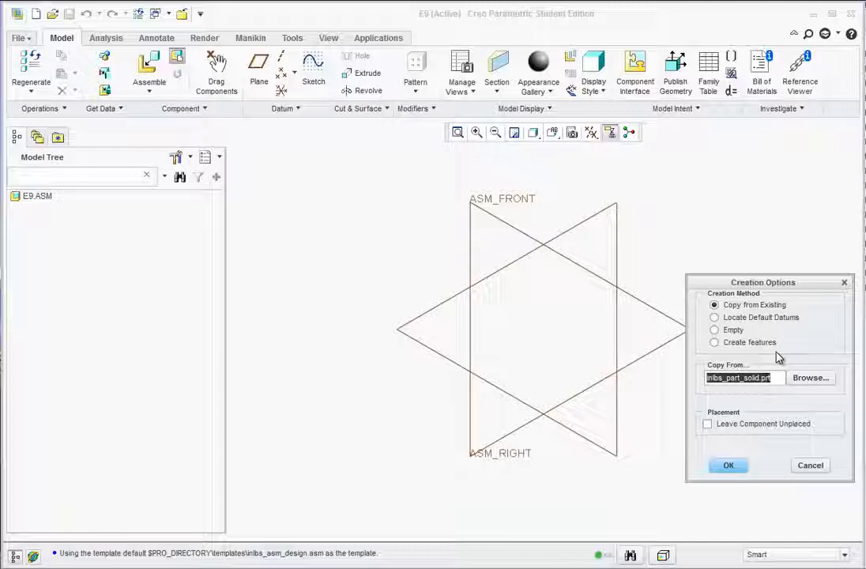
pyautogui.click(729, 467)
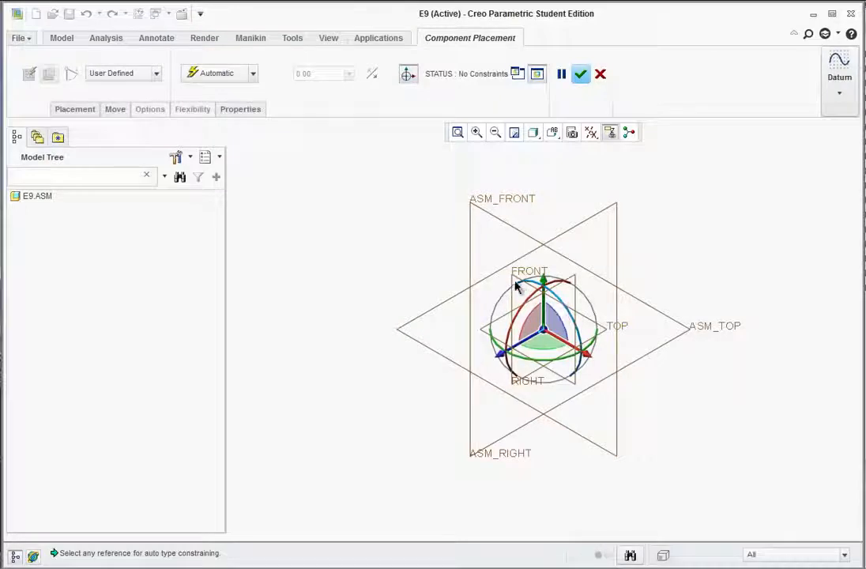
# Step: Place the new component in the assembly with the Default constraint
pyautogui.click(253, 73)
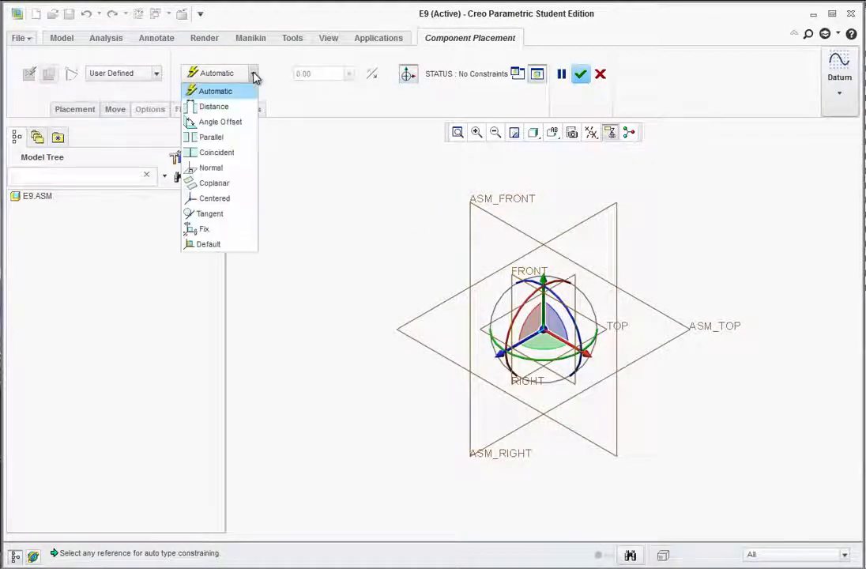
pyautogui.click(207, 244)
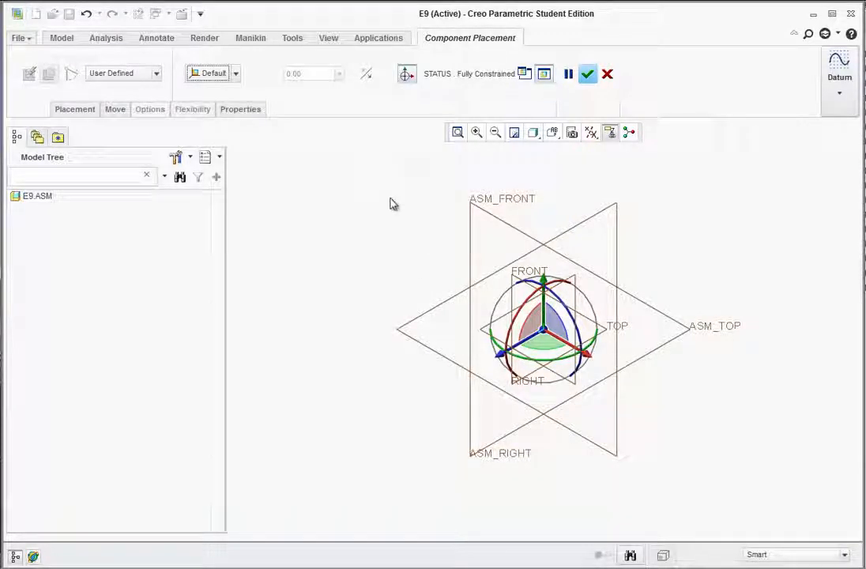
pyautogui.click(587, 74)
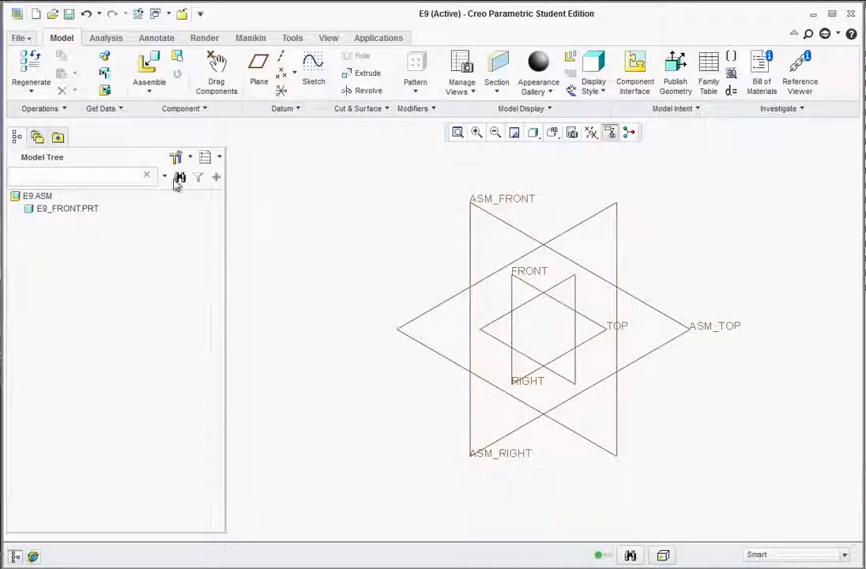
# Step: Activate the E9_FRONT part and start a sketch on its FRONT datum plane, seen in the FRONT view
pyautogui.rightClick(74, 216)
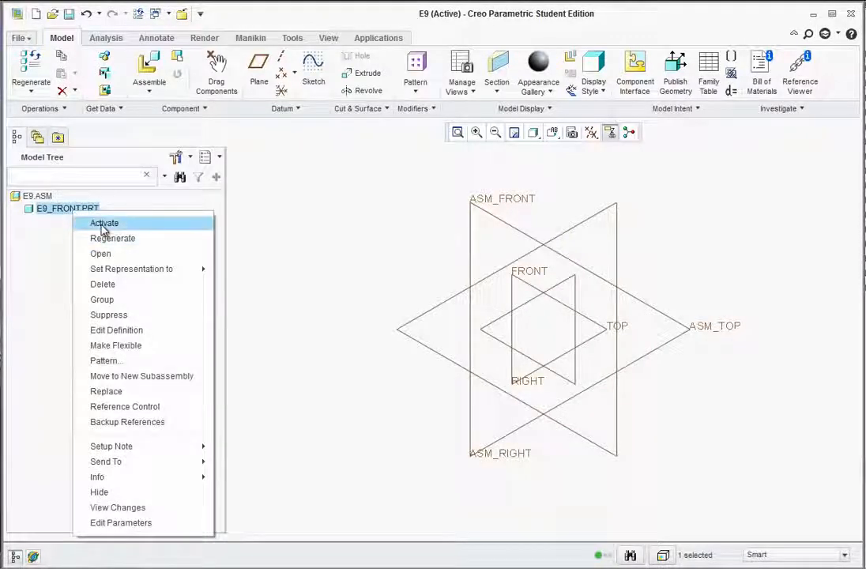
pyautogui.click(102, 224)
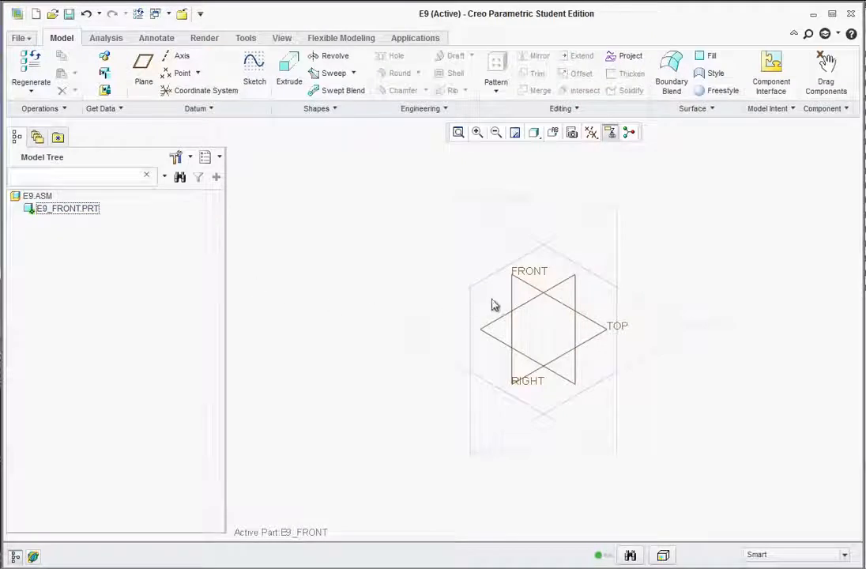
pyautogui.click(525, 286)
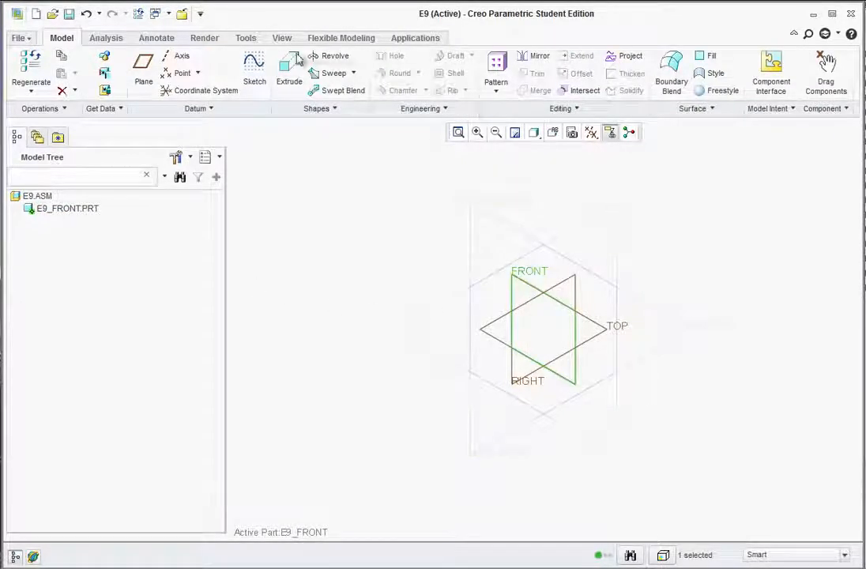
pyautogui.click(255, 70)
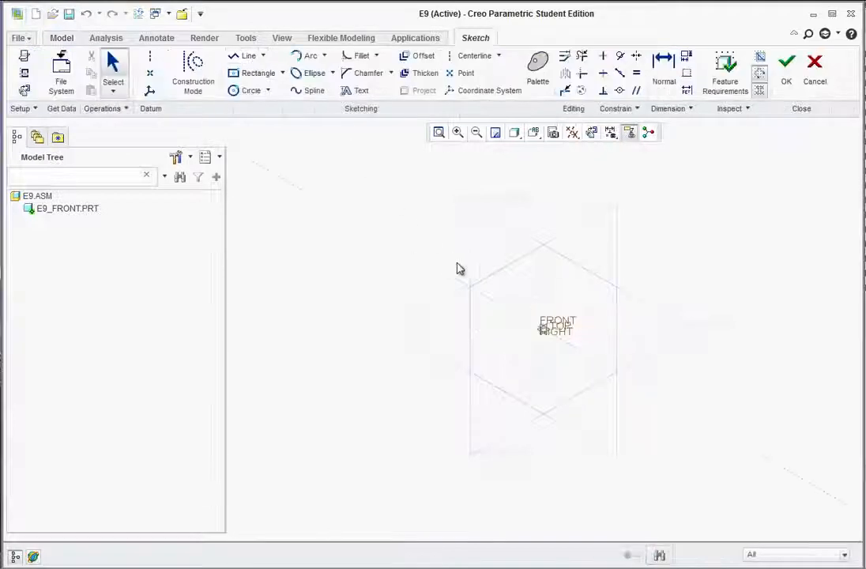
pyautogui.click(533, 132)
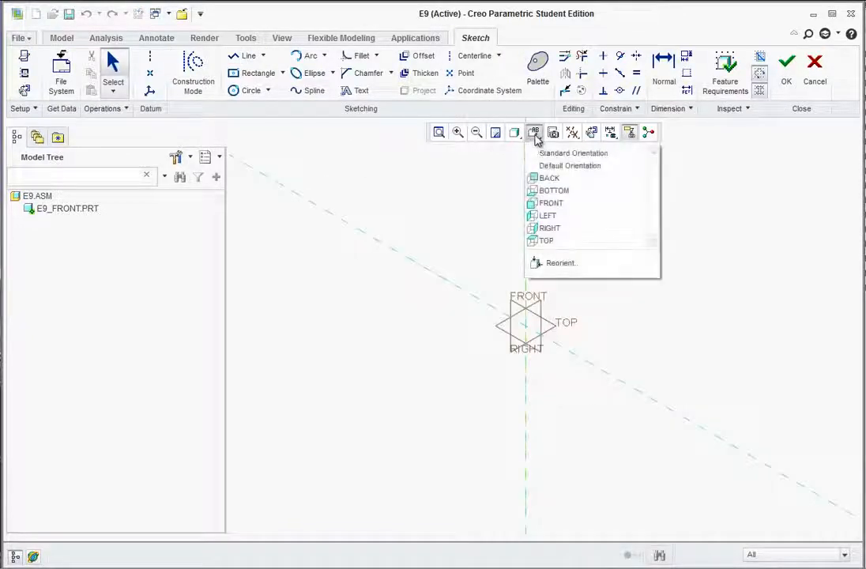
pyautogui.click(537, 203)
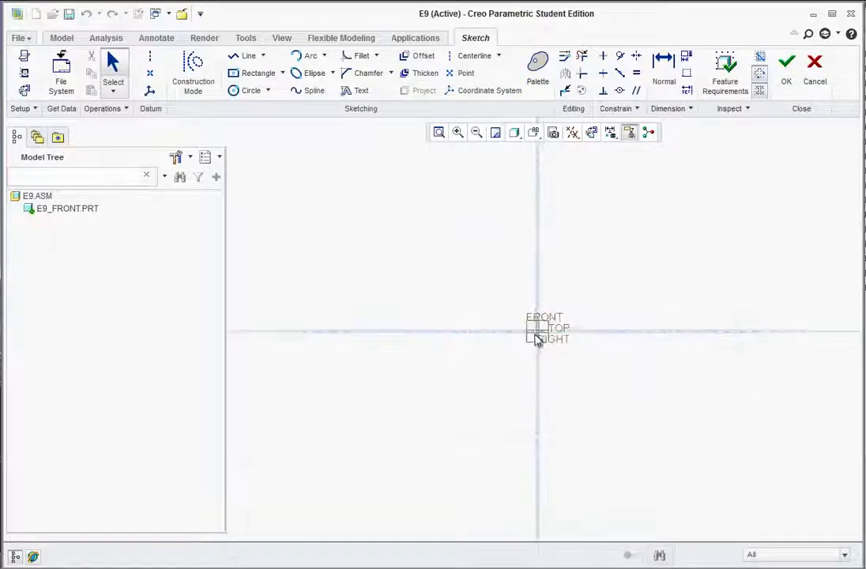
# Step: Sketch a center rectangle about 27.31 wide and 24.59 high, centered on the intersection of the sketch references
pyautogui.click(254, 73)
pyautogui.click(282, 74)
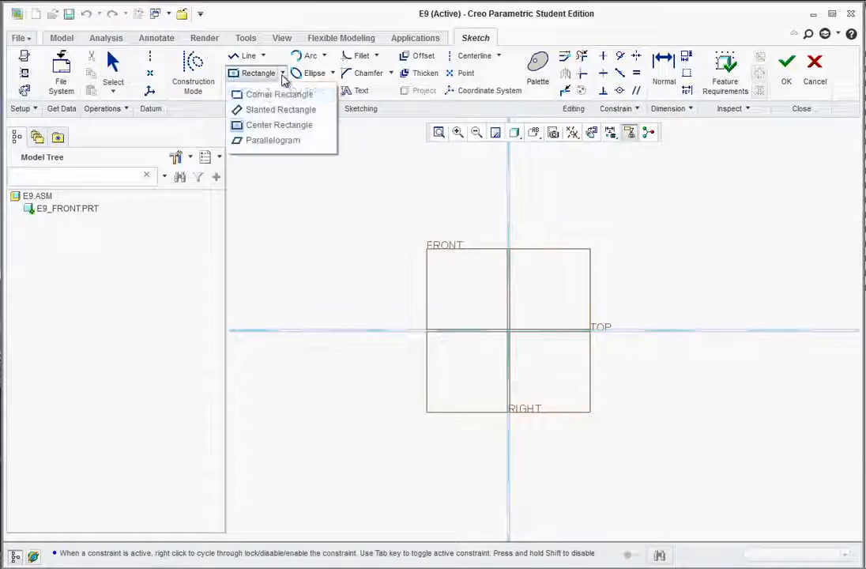
pyautogui.click(238, 132)
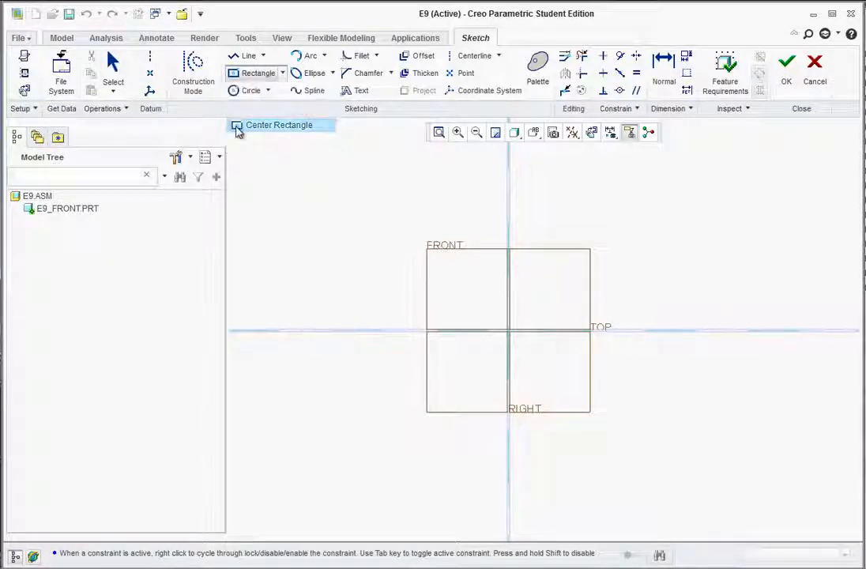
pyautogui.click(508, 331)
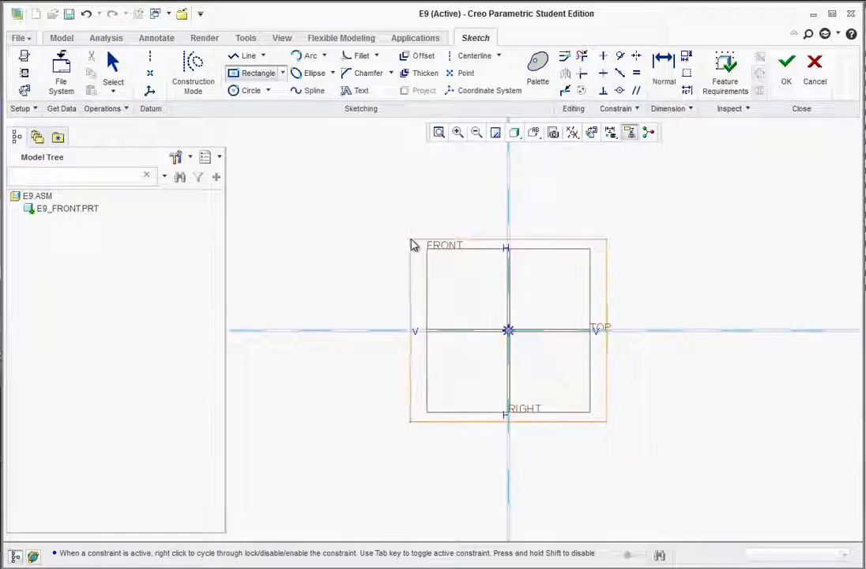
pyautogui.click(409, 241)
pyautogui.middleClick(458, 325)
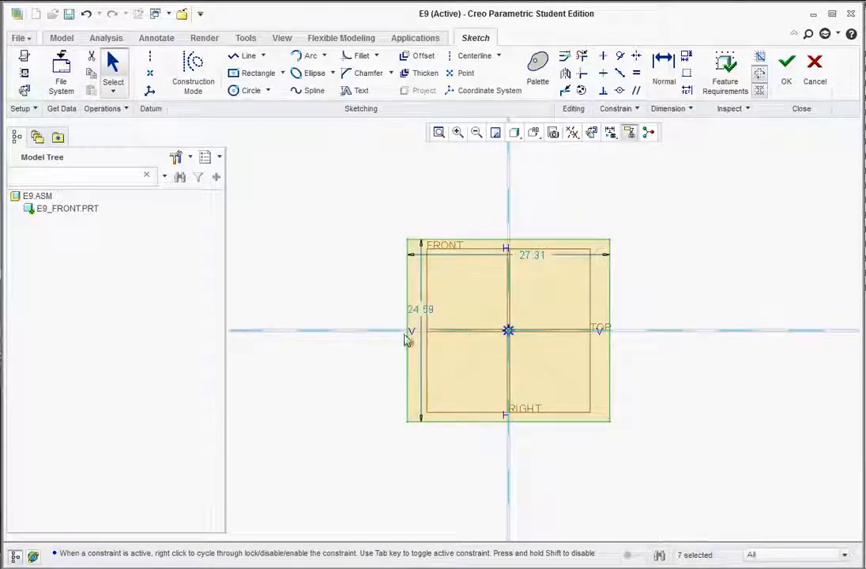
# Step: Set the rectangle's width and height to 2, place both dimensions outside the profile, and finish the sketch
pyautogui.moveTo(533, 259); pyautogui.dragTo(522, 226)
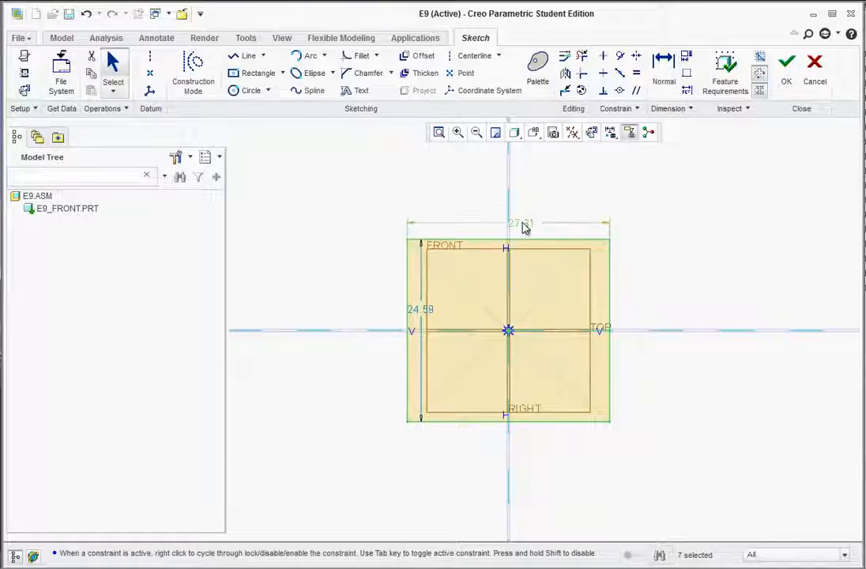
pyautogui.doubleClick(522, 220)
pyautogui.write('2')
pyautogui.press('Return')
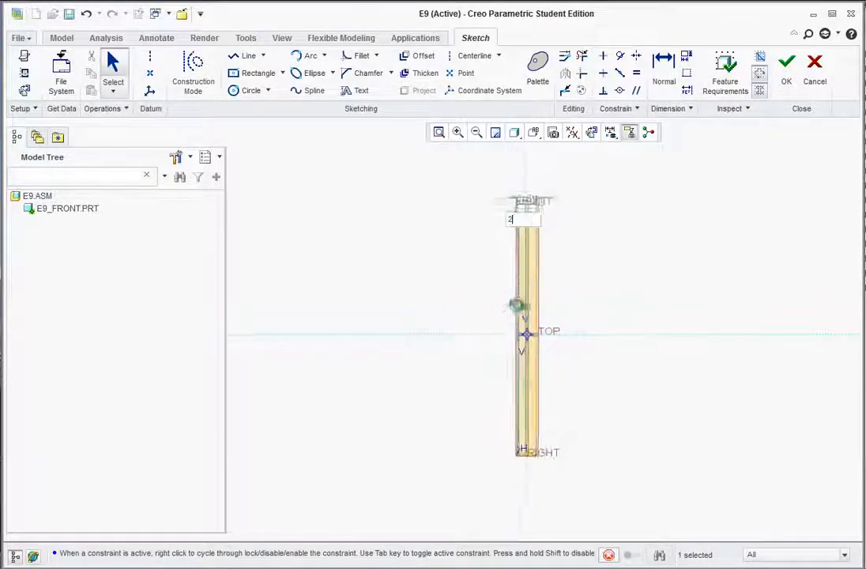
pyautogui.doubleClick(528, 302)
pyautogui.write('2')
pyautogui.press('Return')
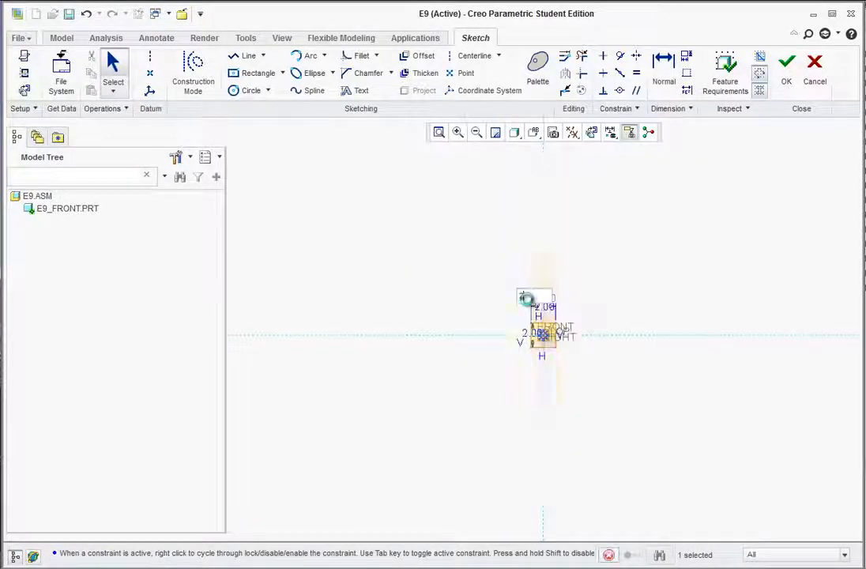
pyautogui.moveTo(455, 315); pyautogui.dragTo(408, 340)
pyautogui.moveTo(561, 225); pyautogui.dragTo(547, 201)
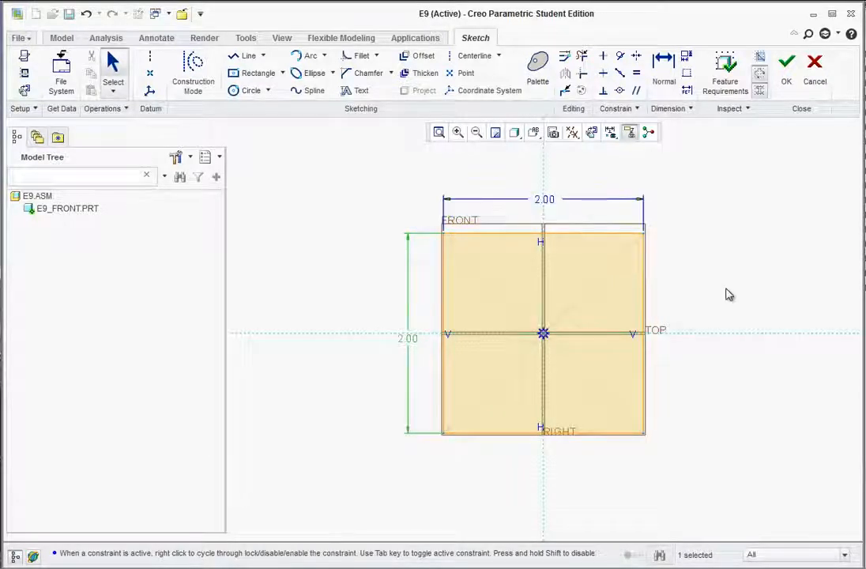
pyautogui.click(787, 64)
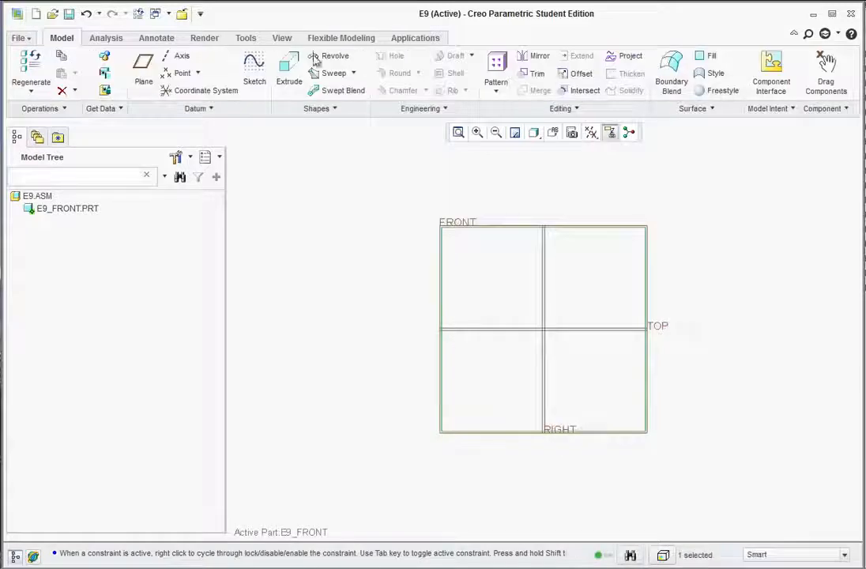
# Step: Extrude the square sketch to a solid block with a depth of 1
pyautogui.click(286, 72)
pyautogui.moveTo(398, 281); pyautogui.dragTo(481, 369, button='middle')
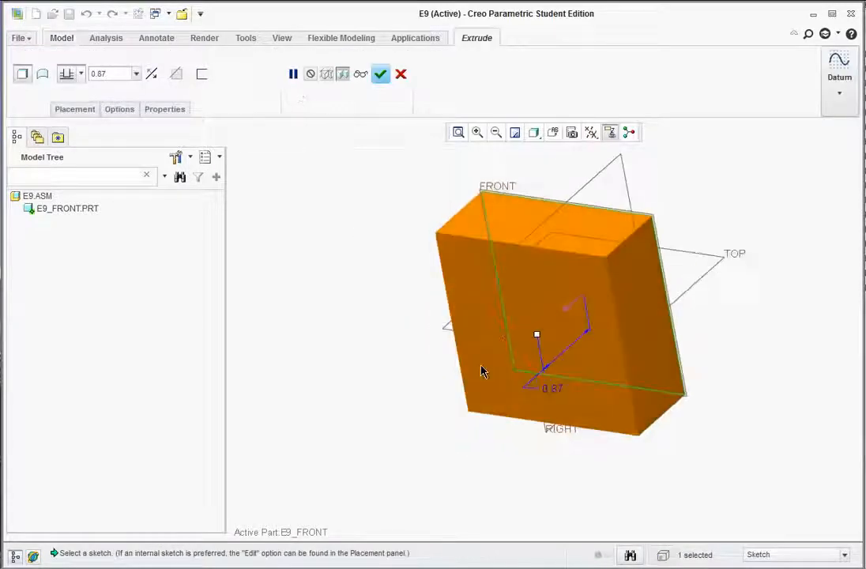
pyautogui.doubleClick(553, 387)
pyautogui.write('1')
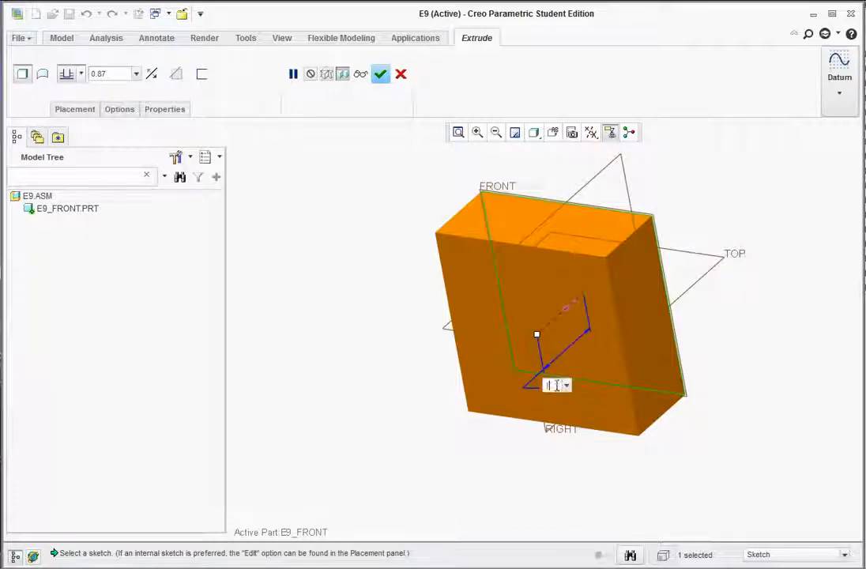
pyautogui.press('Return')
pyautogui.click(381, 73)
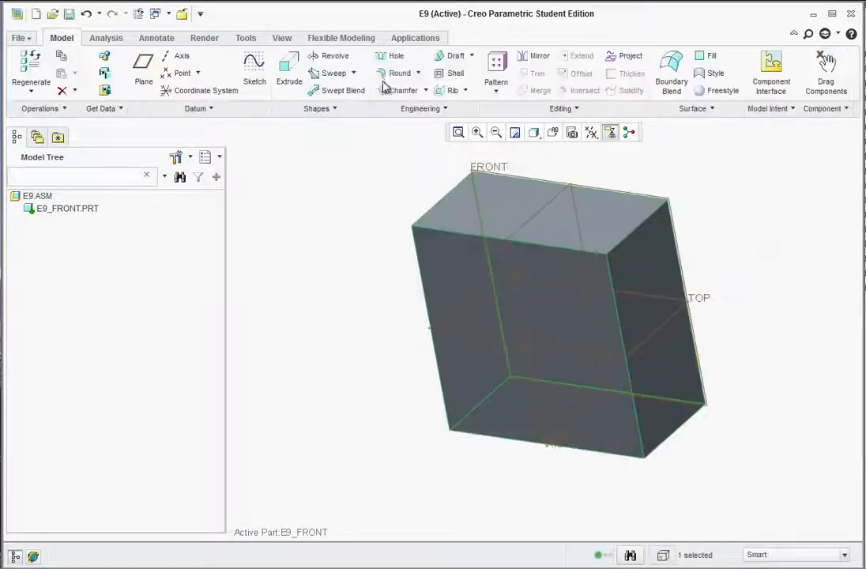
pyautogui.click(362, 217)
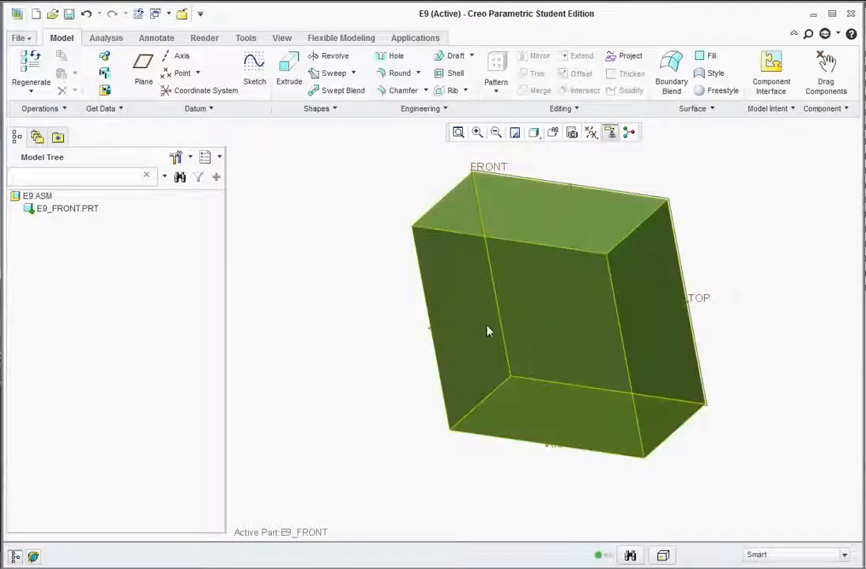
# Step: Start a sketch on the block's front face and draw a circle about 1.67 in diameter, centered on the sketch references
pyautogui.click(253, 70)
pyautogui.click(454, 286)
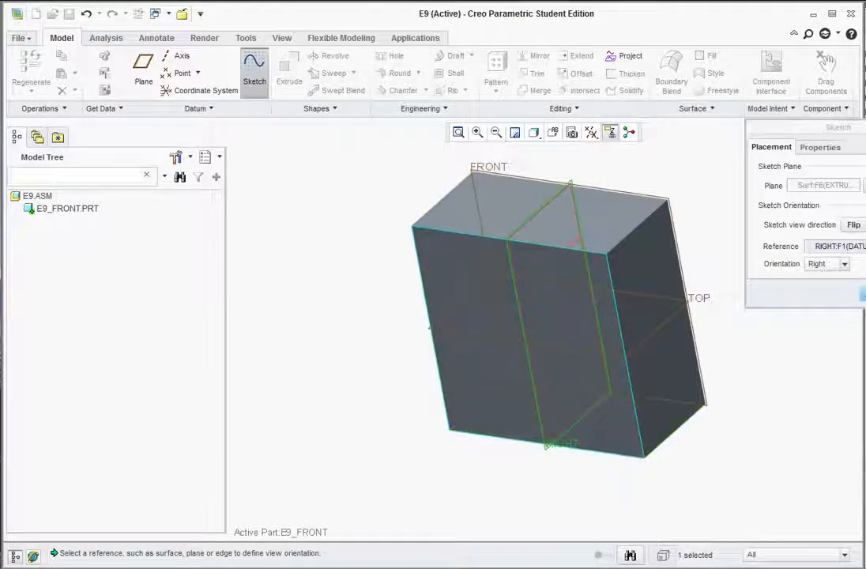
pyautogui.click(859, 294)
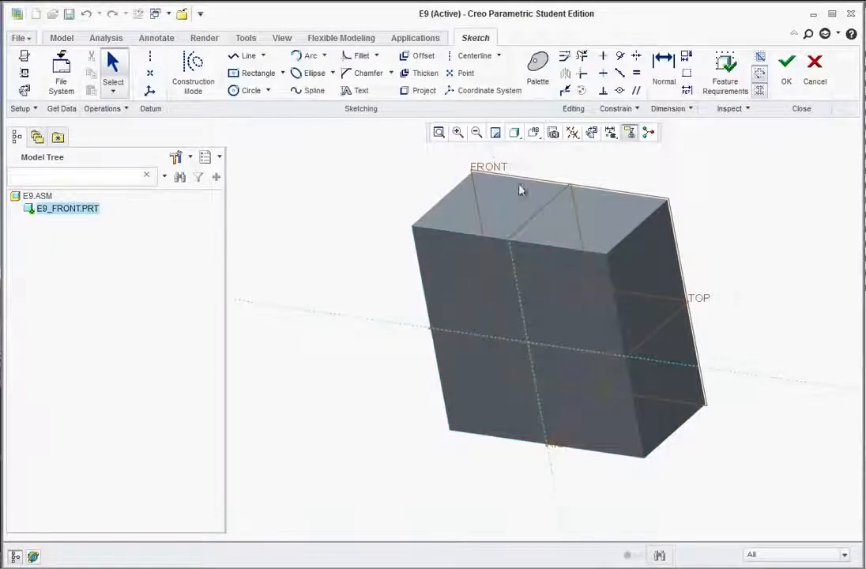
pyautogui.click(247, 90)
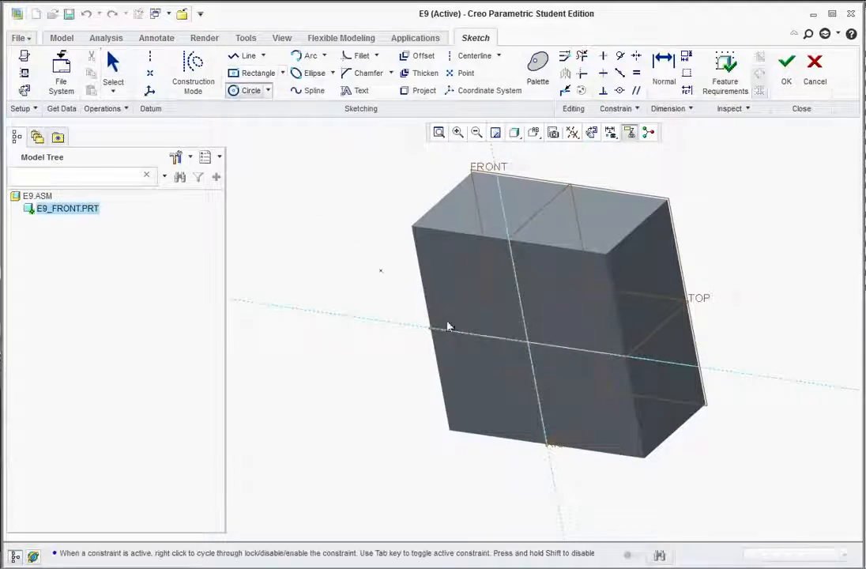
pyautogui.click(530, 349)
pyautogui.click(572, 290)
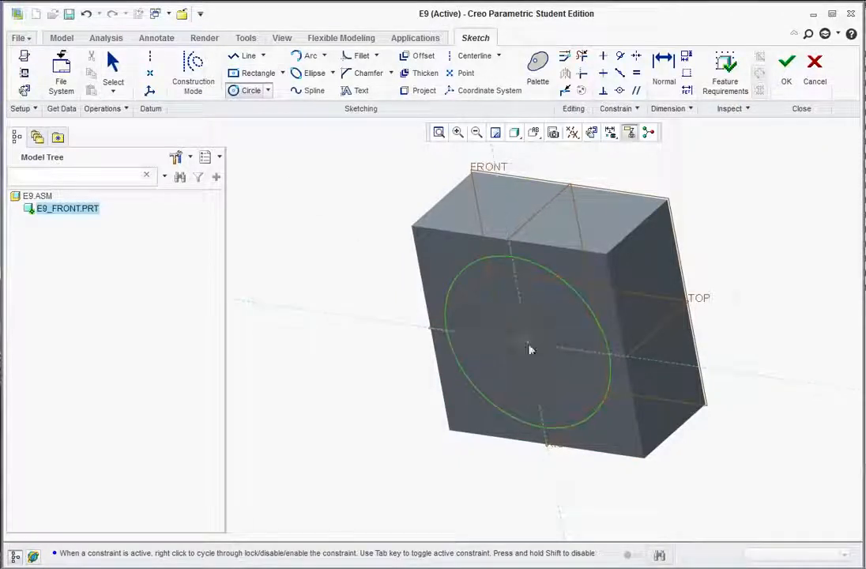
pyautogui.middleClick(377, 336)
# Step: Consult the exercise drawing for the boss diameter, set the circle's diameter to 1.25, and finish the sketch
pyautogui.hotkey('alt', 'Tab')
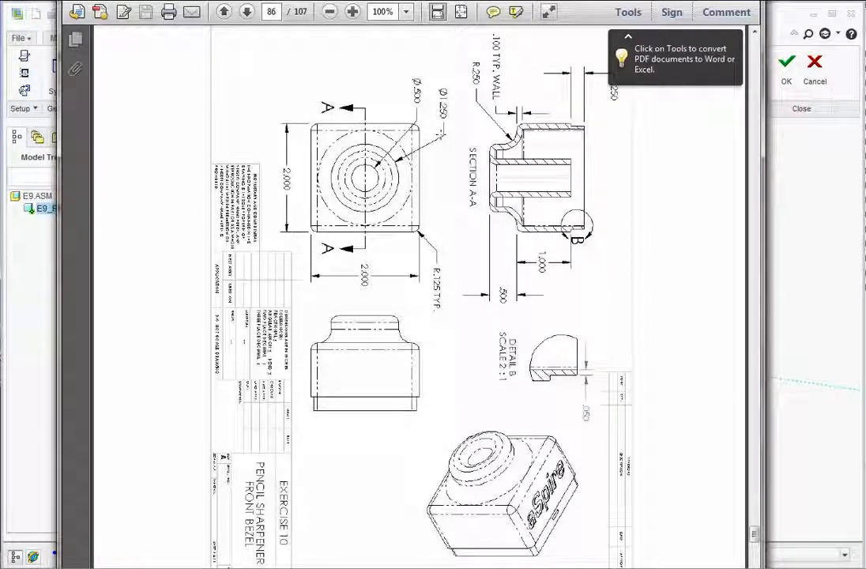
pyautogui.hotkey('alt', 'Tab')
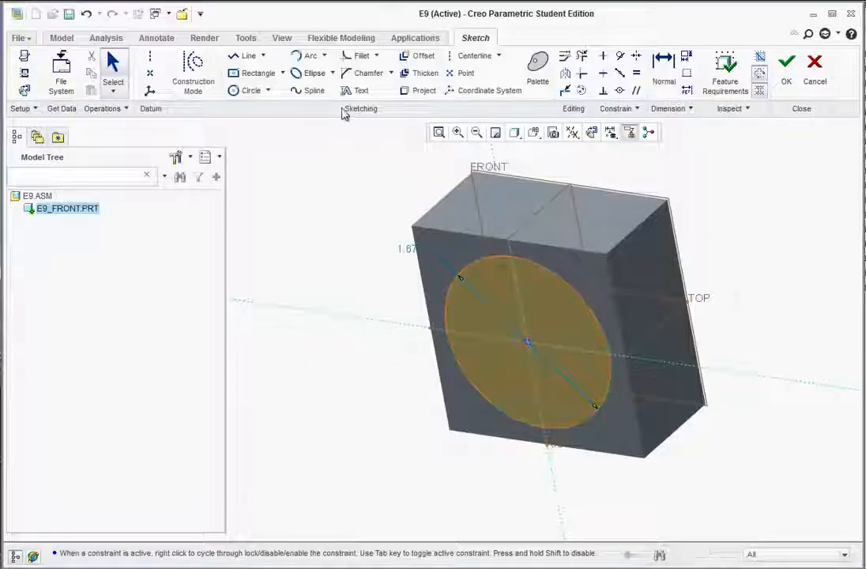
pyautogui.doubleClick(402, 250)
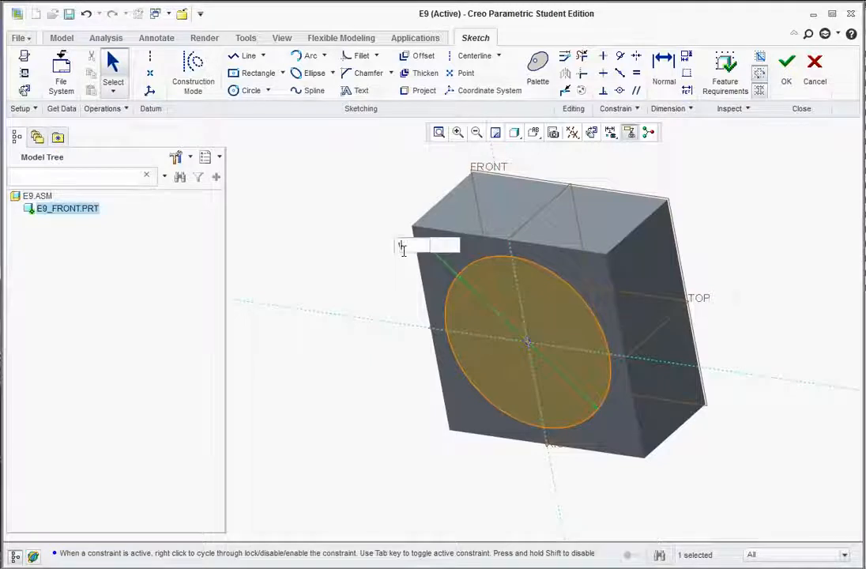
pyautogui.write('1.25')
pyautogui.press('Return')
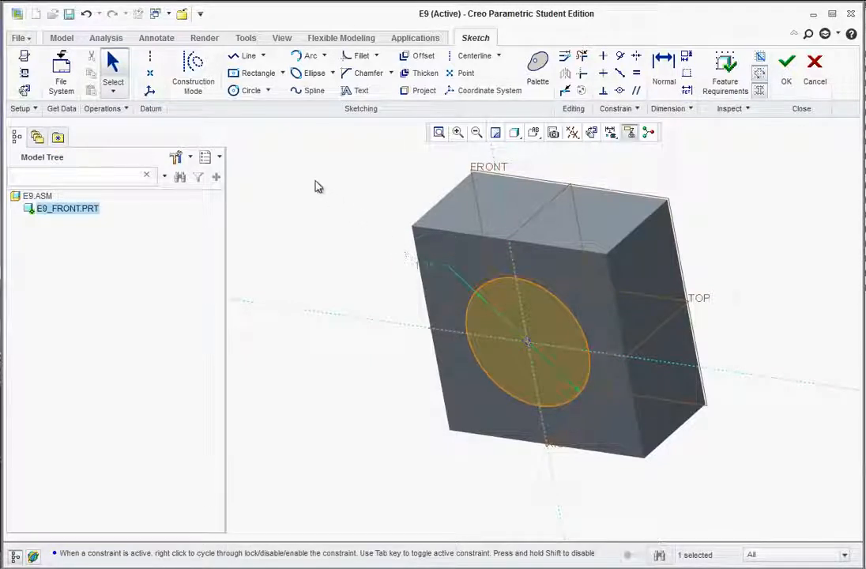
pyautogui.click(786, 71)
# Step: Extrude the circle sketch outward from the block as a solid boss 0.5 deep, consulting the exercise drawing for the depth
pyautogui.click(290, 71)
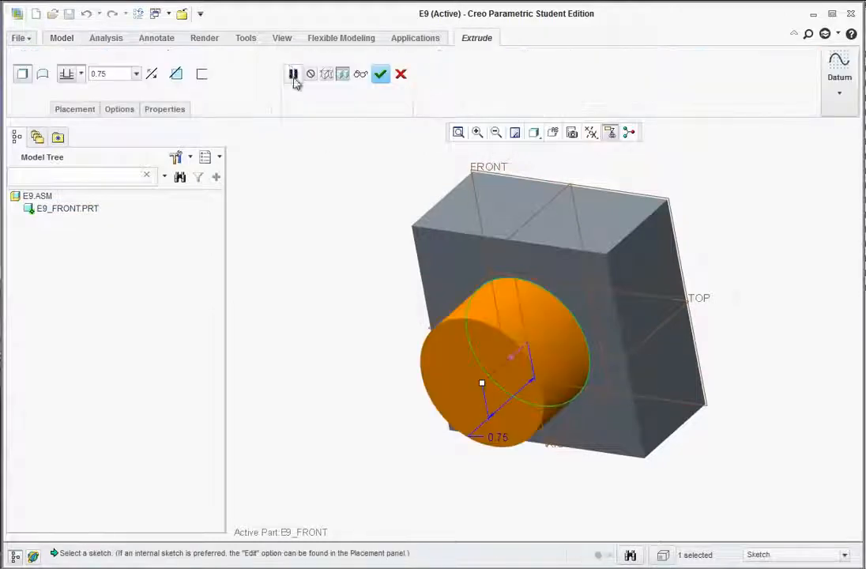
pyautogui.click(338, 567)
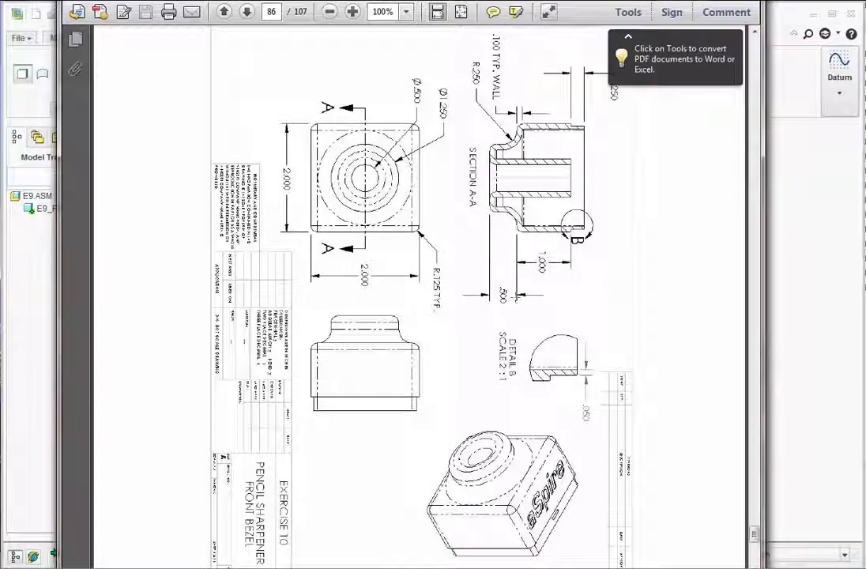
pyautogui.click(778, 391)
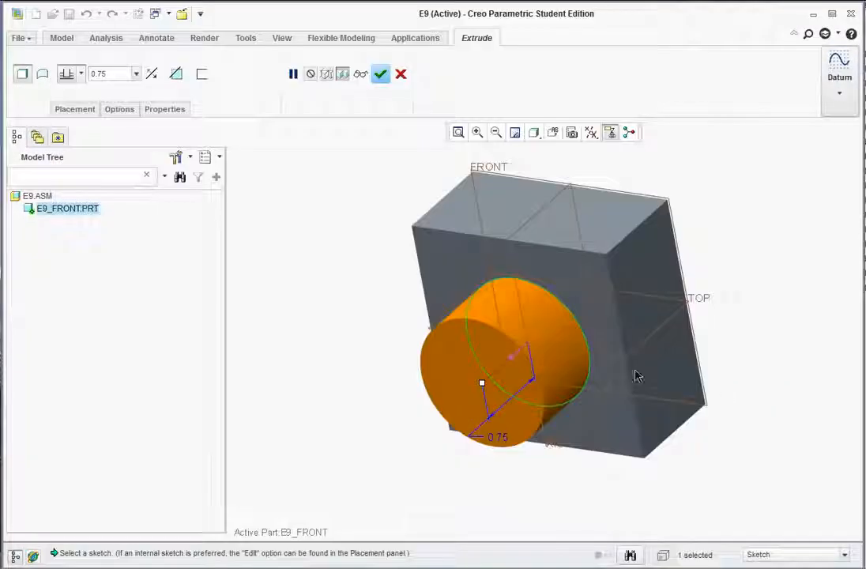
pyautogui.doubleClick(503, 438)
pyautogui.write('0.5')
pyautogui.press('Return')
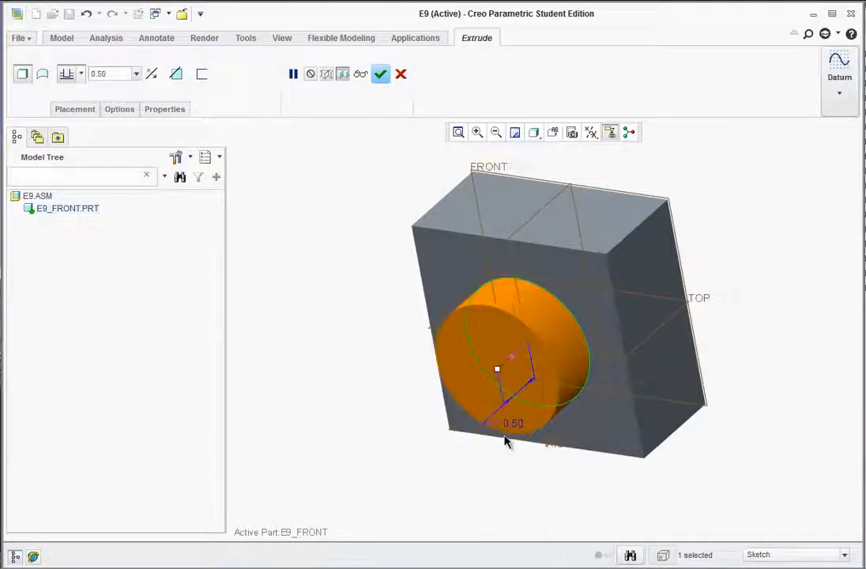
pyautogui.middleClick(506, 440)
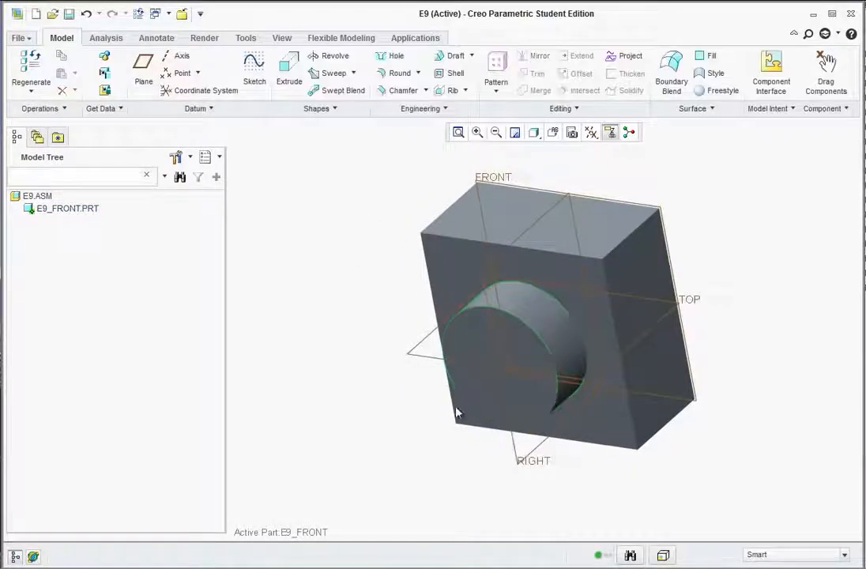
# Step: Start a sketch on the round boss's front face and display the model shaded with edges
pyautogui.scroll(2, 541, 389)
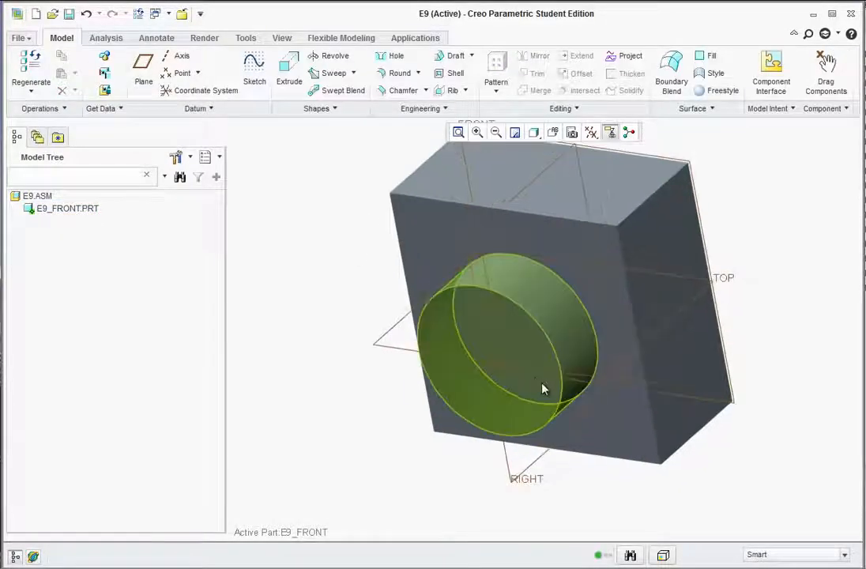
pyautogui.click(255, 69)
pyautogui.click(463, 395)
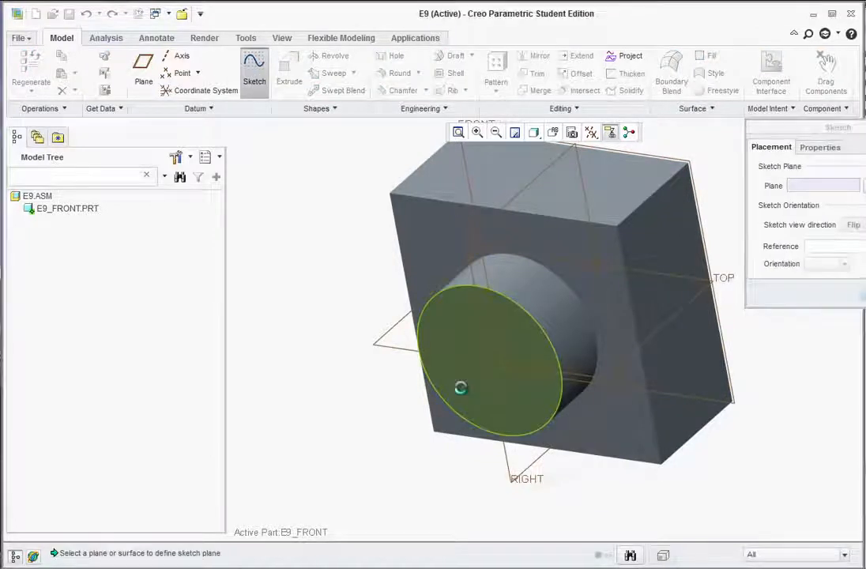
pyautogui.click(861, 293)
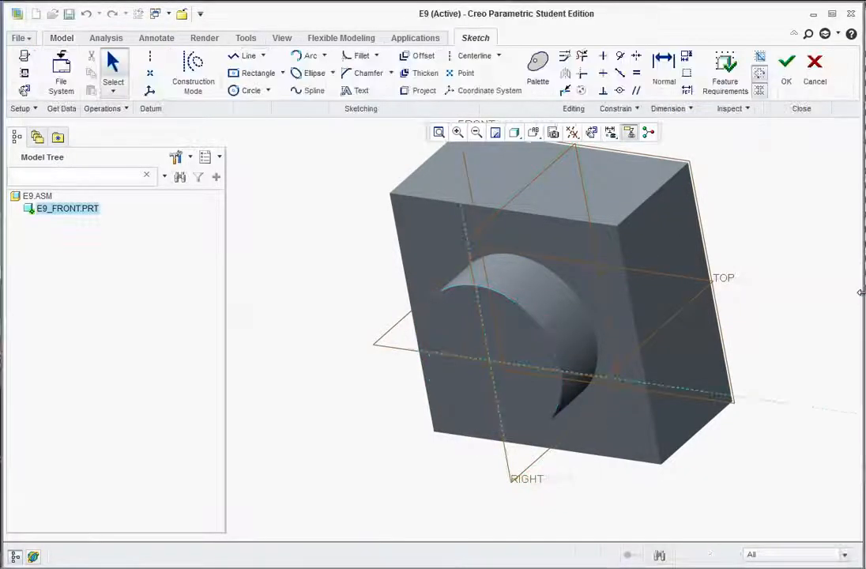
pyautogui.click(514, 132)
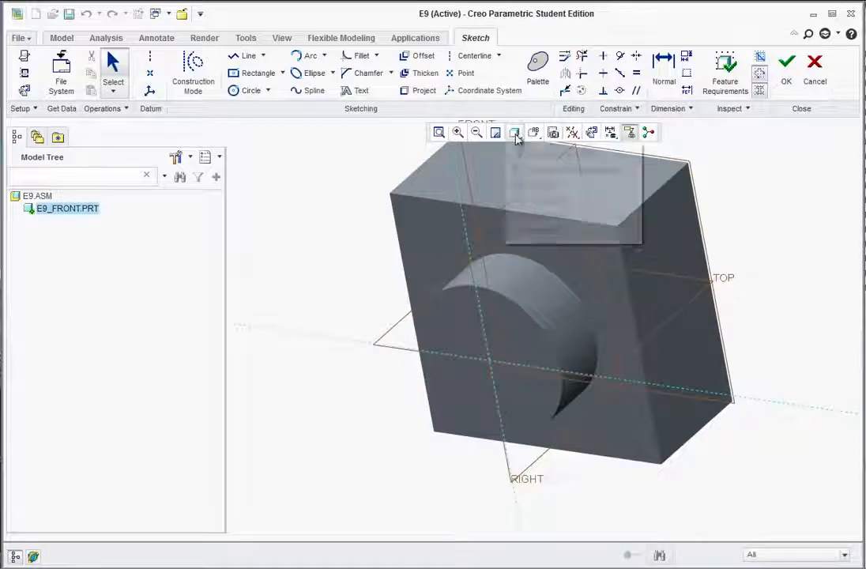
pyautogui.click(519, 156)
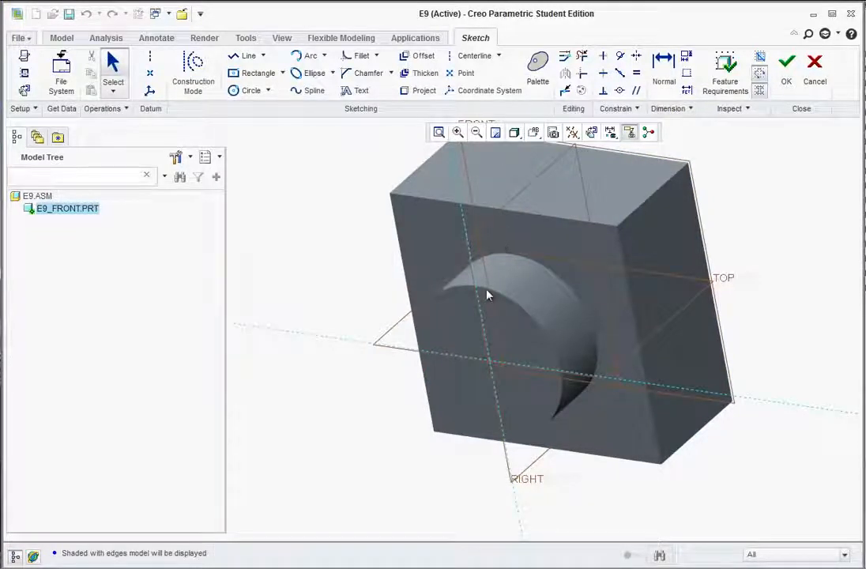
pyautogui.moveTo(481, 218); pyautogui.dragTo(473, 299, button='middle')
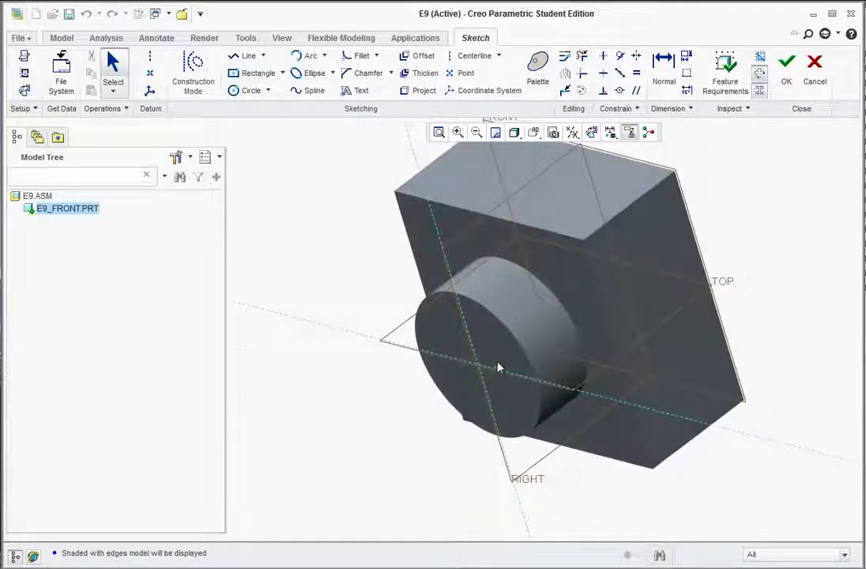
pyautogui.moveTo(500, 368); pyautogui.dragTo(500, 380, button='middle')
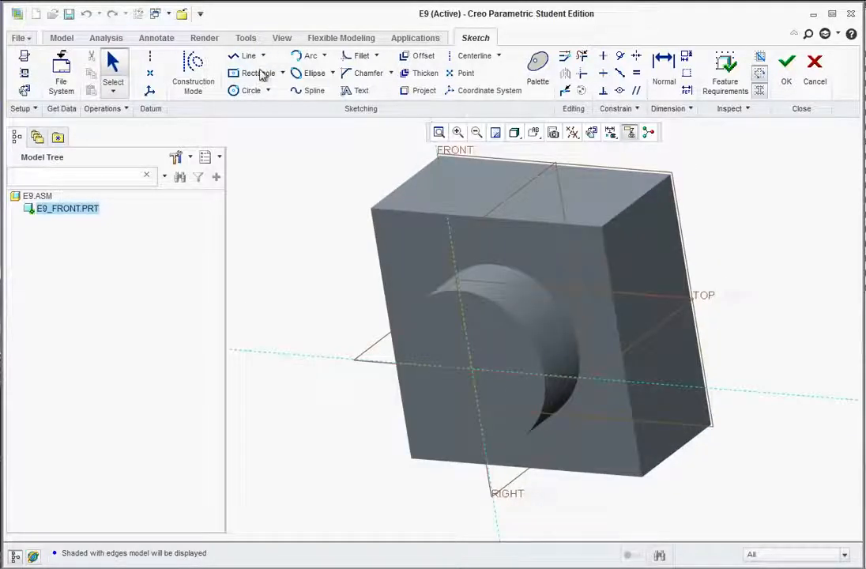
# Step: Sketch a small circle on the boss face, centered on the intersection of the sketch references
pyautogui.click(248, 90)
pyautogui.click(472, 369)
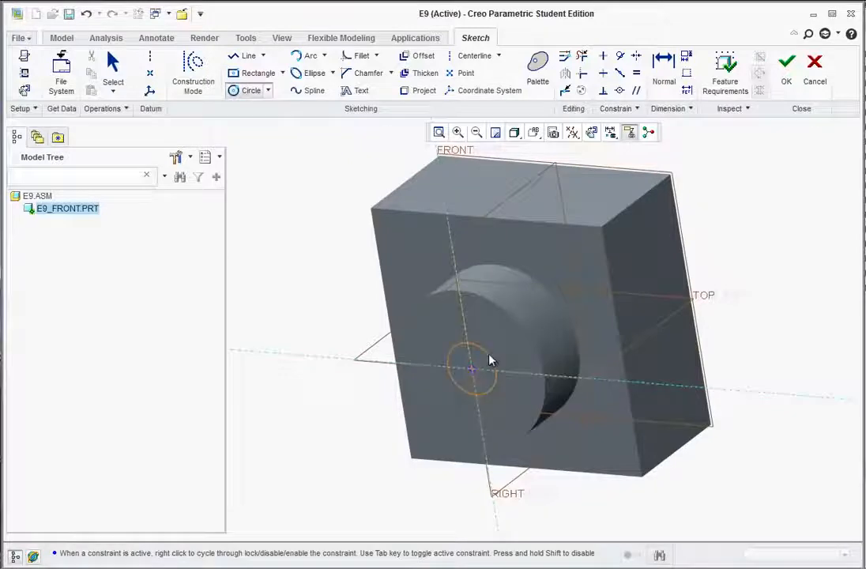
pyautogui.click(494, 355)
pyautogui.middleClick(352, 300)
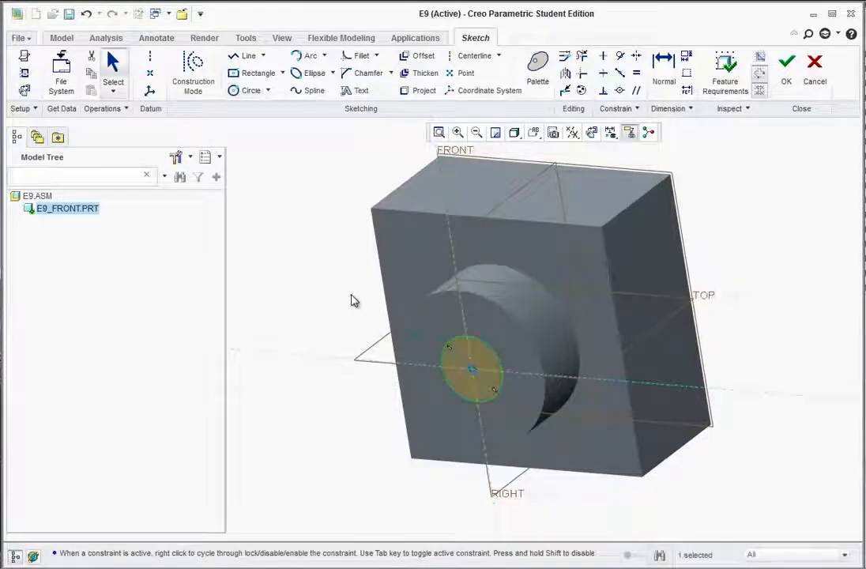
# Step: Consult the exercise drawing for the hole diameter, set the small circle's diameter to 0.5, and finish the sketch
pyautogui.hotkey('alt', 'Tab')
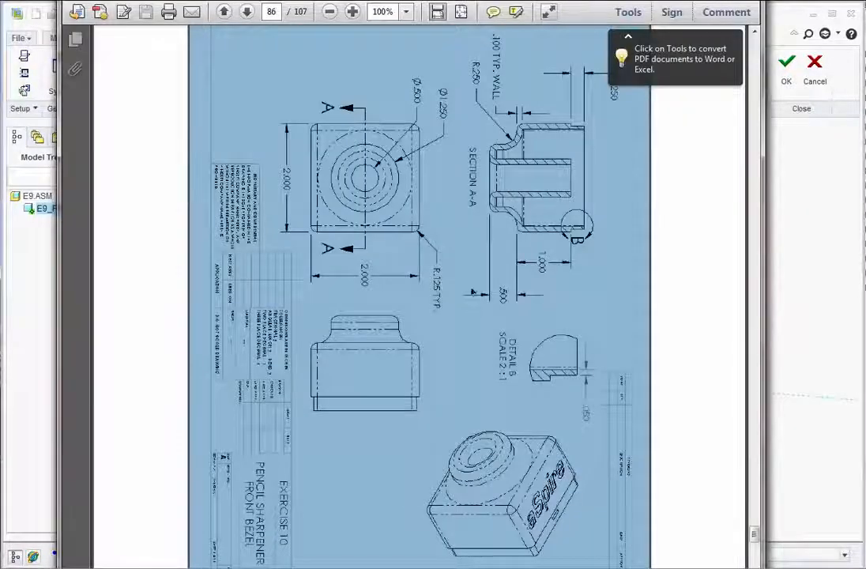
pyautogui.click(448, 233)
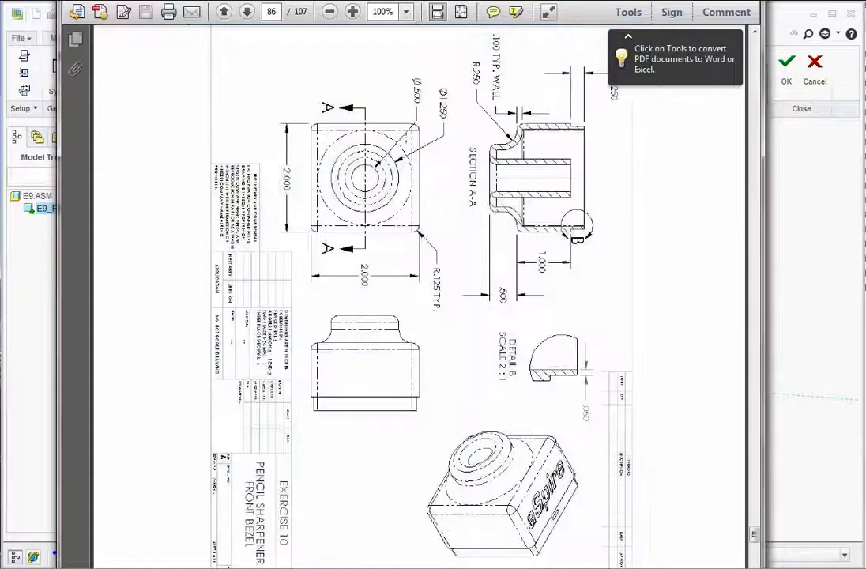
pyautogui.click(33, 406)
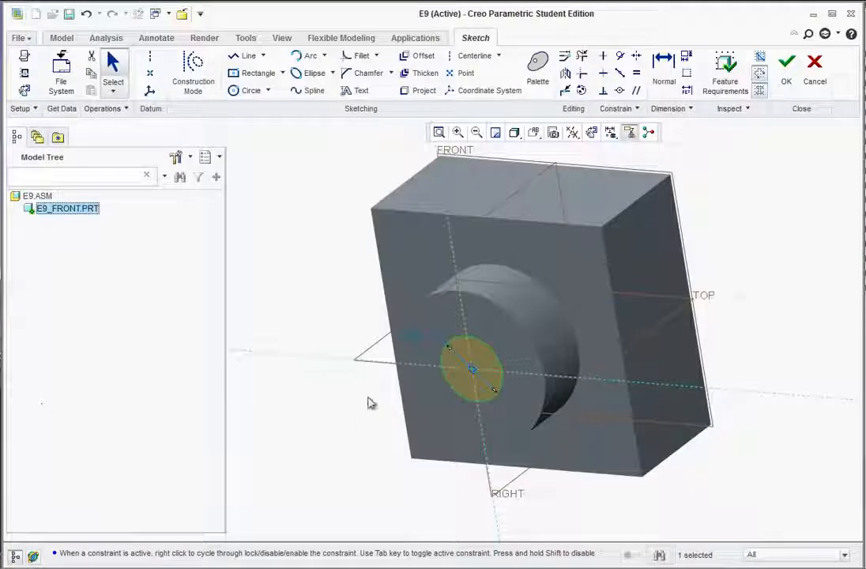
pyautogui.doubleClick(418, 335)
pyautogui.write('.5')
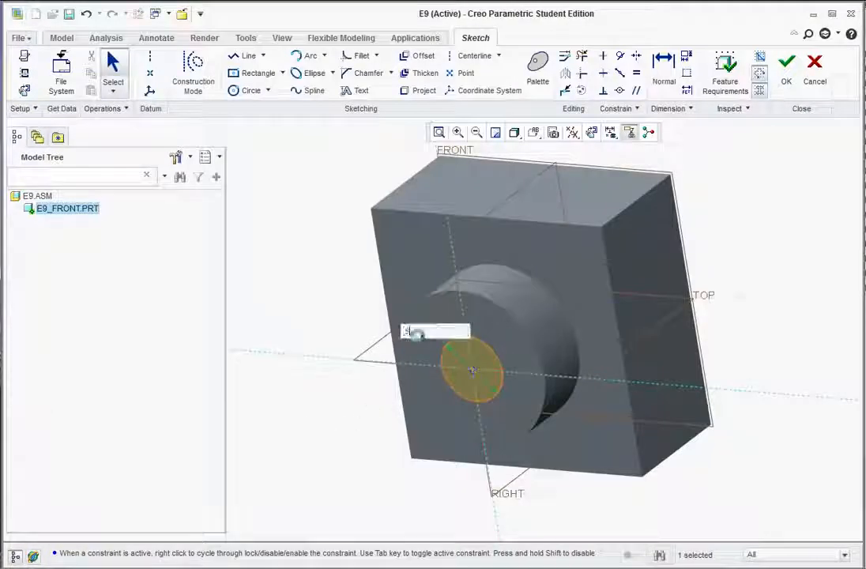
pyautogui.press('Return')
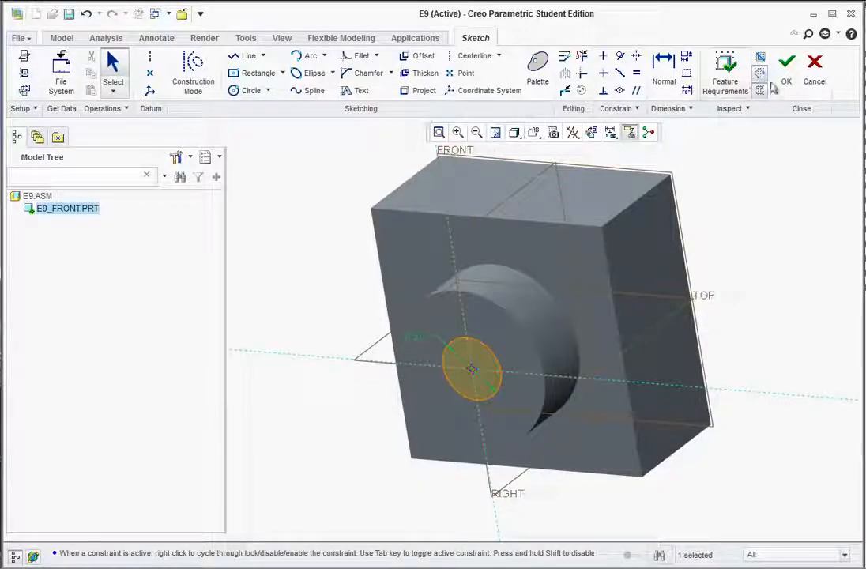
pyautogui.click(786, 69)
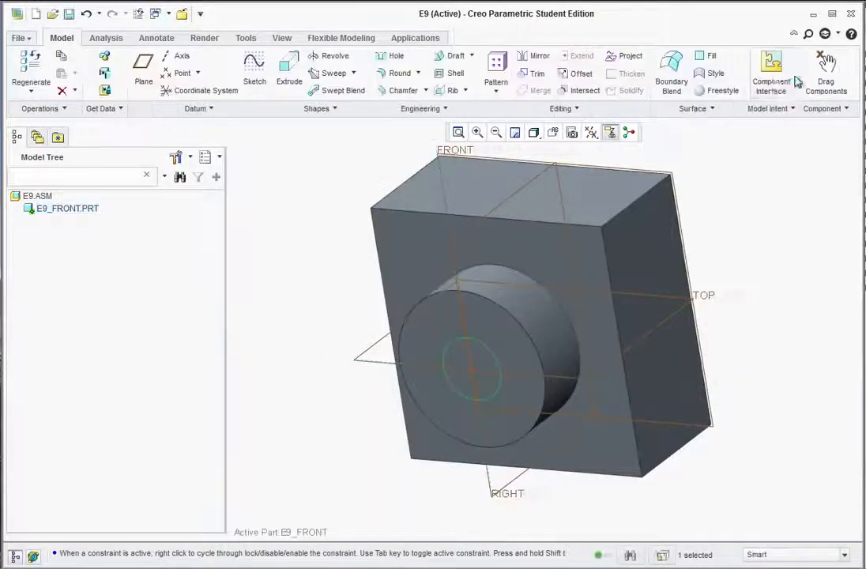
# Step: Extrude the small circle inward as a material-removing cut that passes through all of the boss and block
pyautogui.click(289, 70)
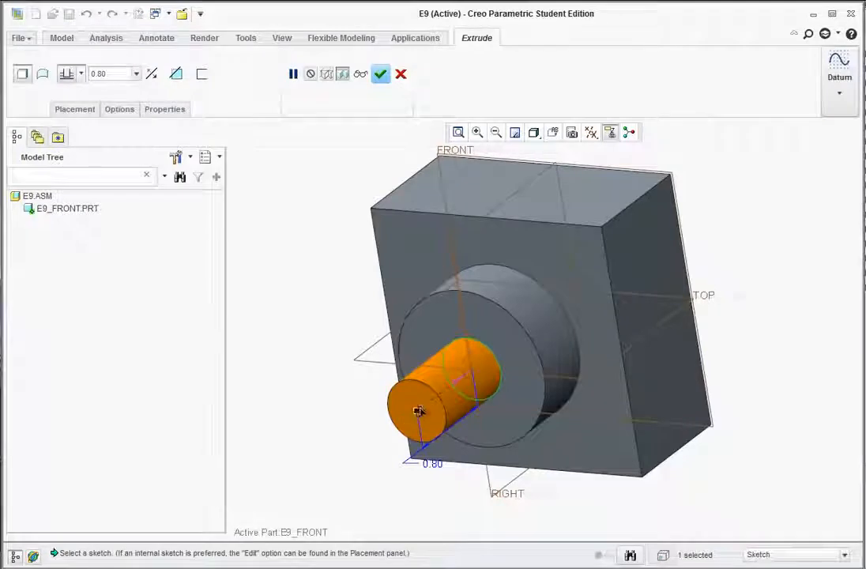
pyautogui.moveTo(418, 411); pyautogui.dragTo(551, 305)
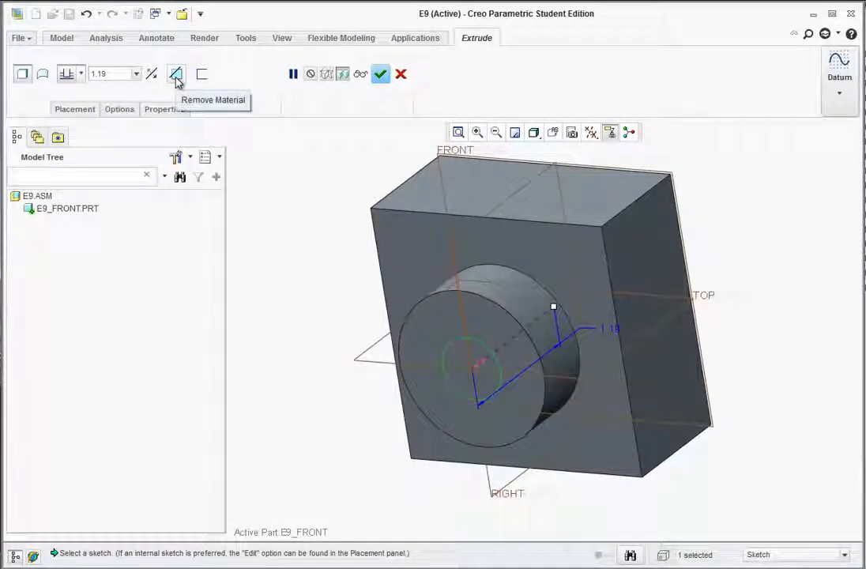
pyautogui.click(177, 79)
pyautogui.click(81, 75)
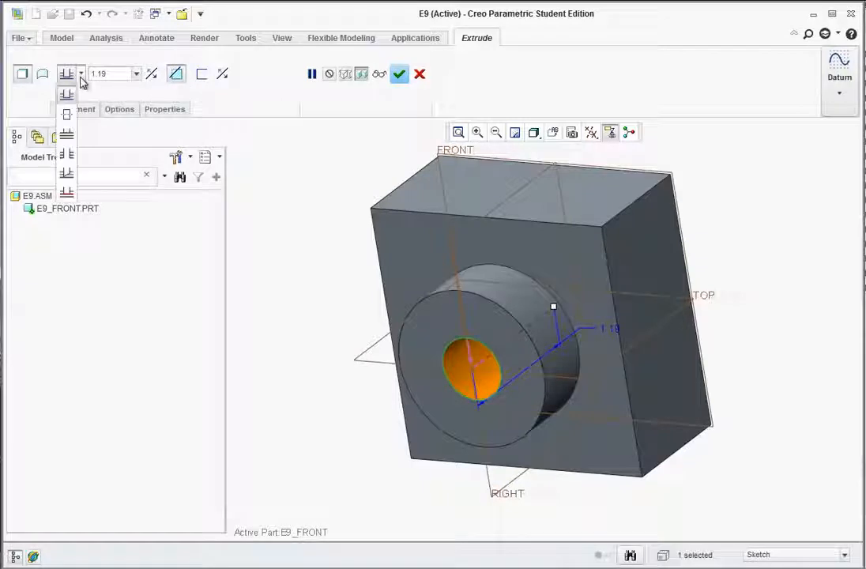
pyautogui.click(68, 161)
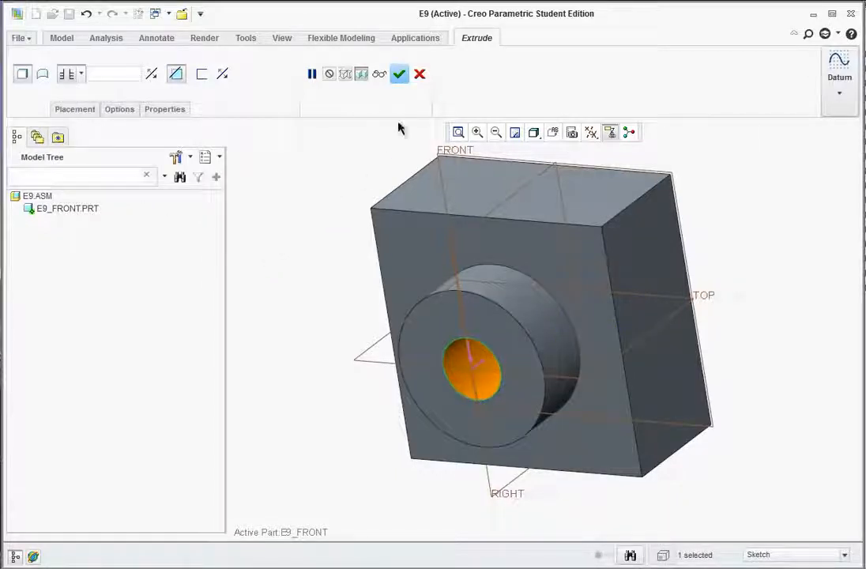
pyautogui.click(399, 73)
pyautogui.click(323, 206)
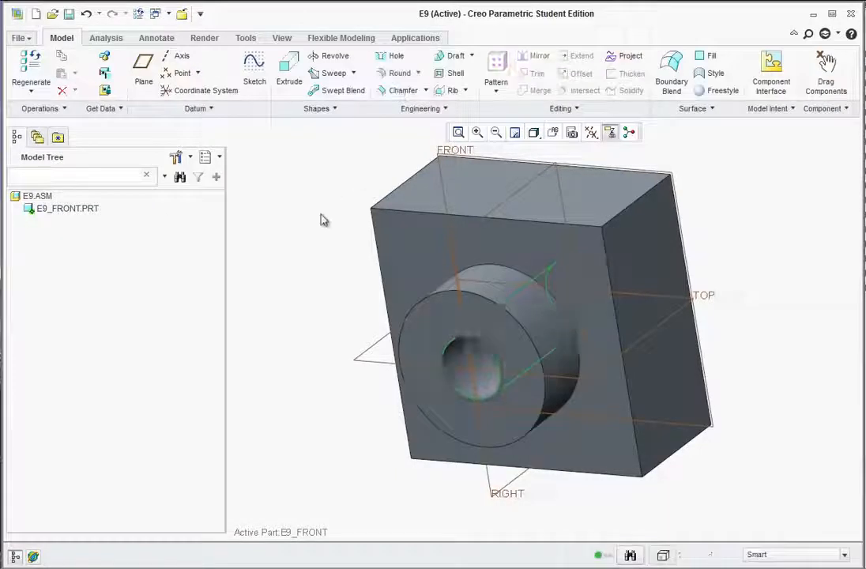
# Step: Hide the datum planes in the model display
pyautogui.click(591, 133)
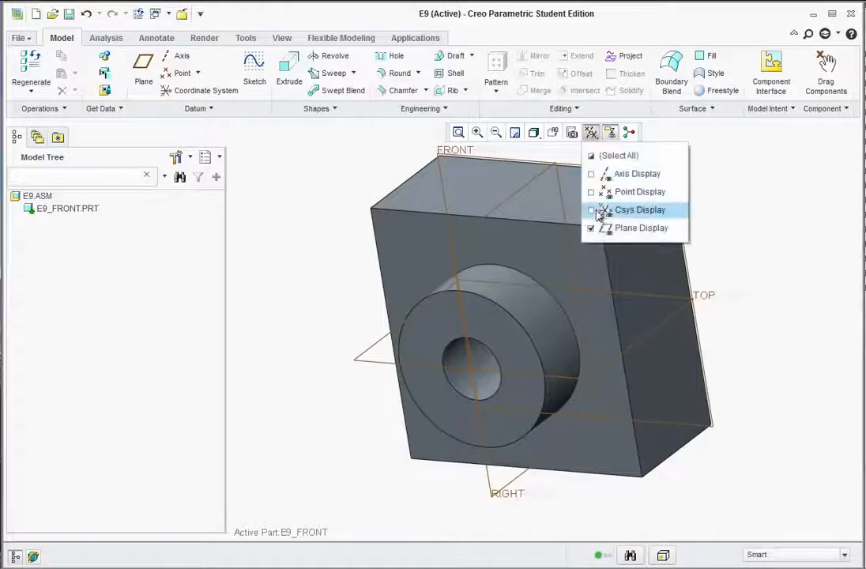
pyautogui.click(591, 228)
pyautogui.moveTo(329, 287); pyautogui.dragTo(321, 251, button='middle')
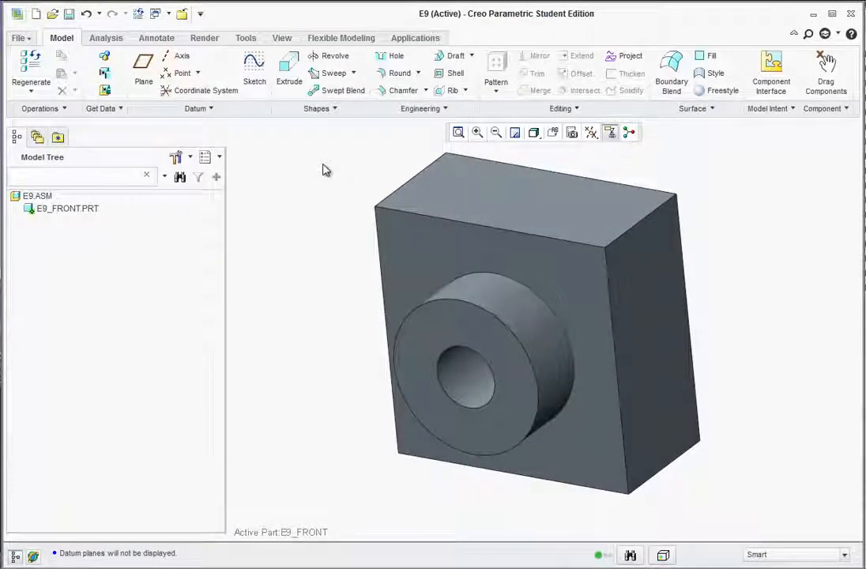
# Step: Check the fillet radius on the exercise drawing and round the edge where the boss meets the block with radius 0.25
pyautogui.hotkey('alt', 'Tab')
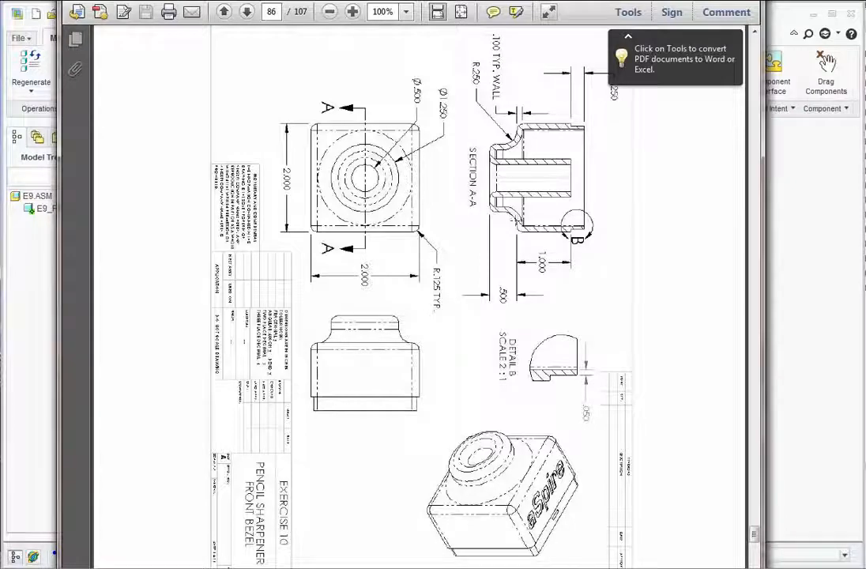
pyautogui.click(35, 328)
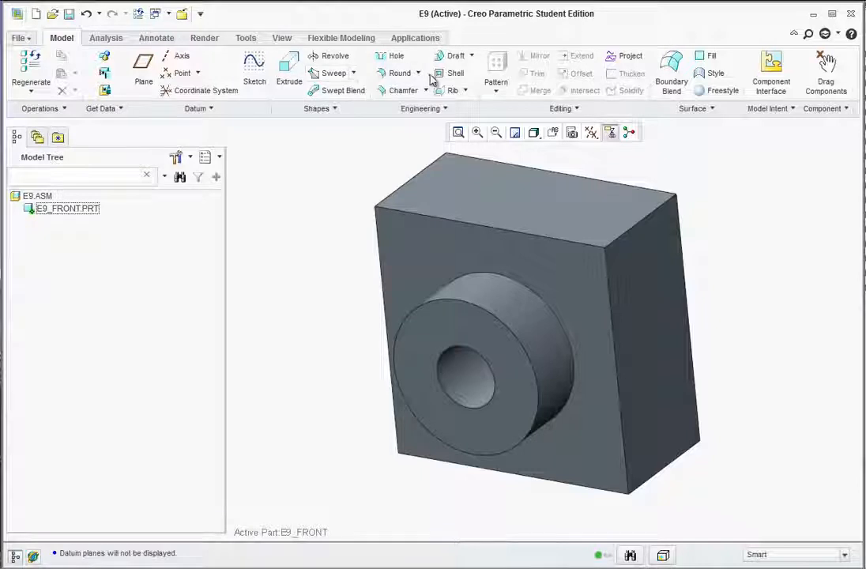
pyautogui.click(400, 74)
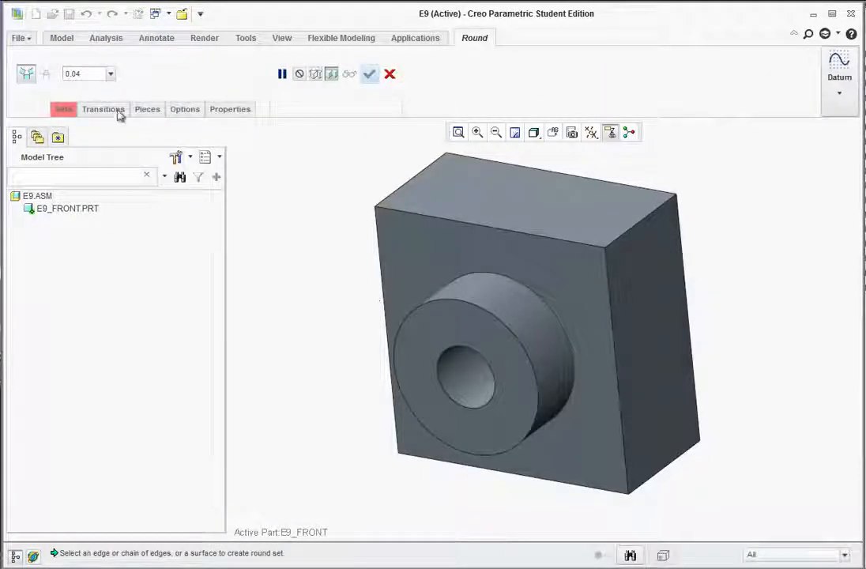
pyautogui.write('0.25')
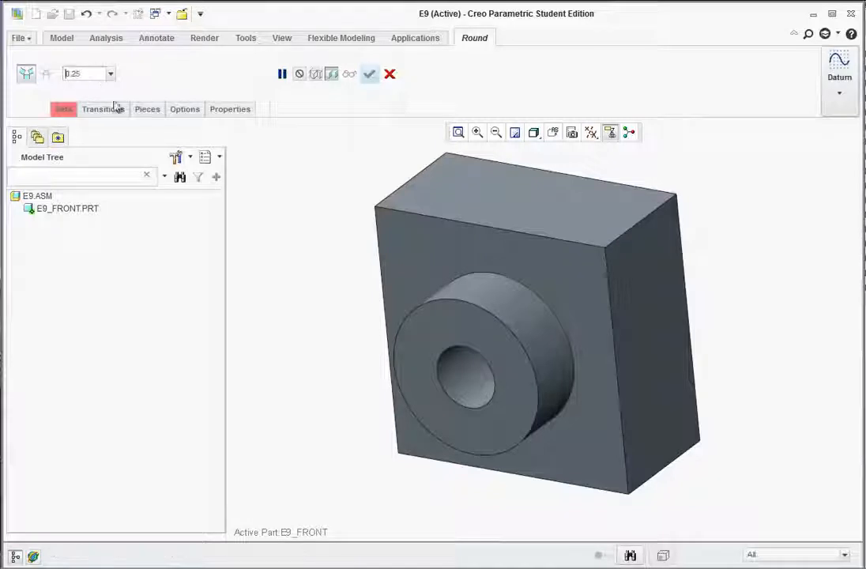
pyautogui.click(527, 294)
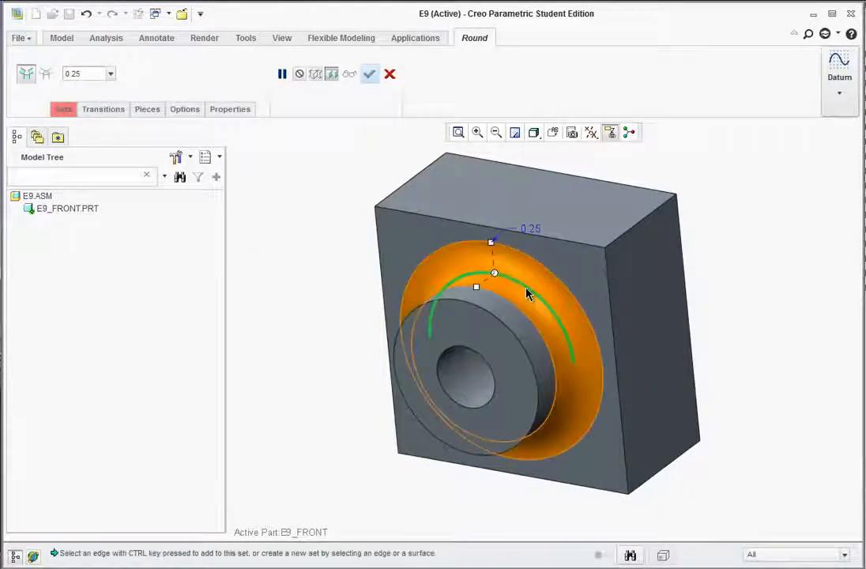
pyautogui.click(370, 73)
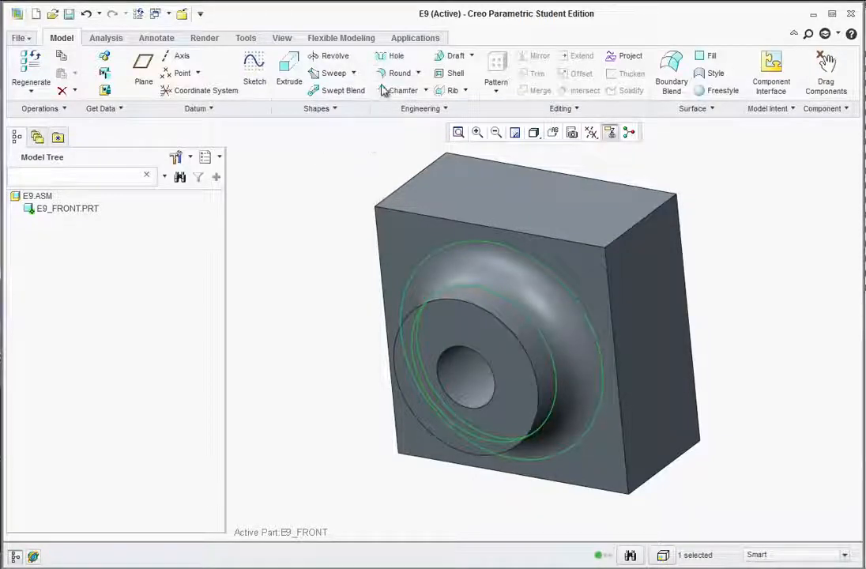
# Step: Set up a round of radius 0.125 on the hole's front edge and the outer edge of the boss face
pyautogui.click(395, 73)
pyautogui.doubleClick(96, 73)
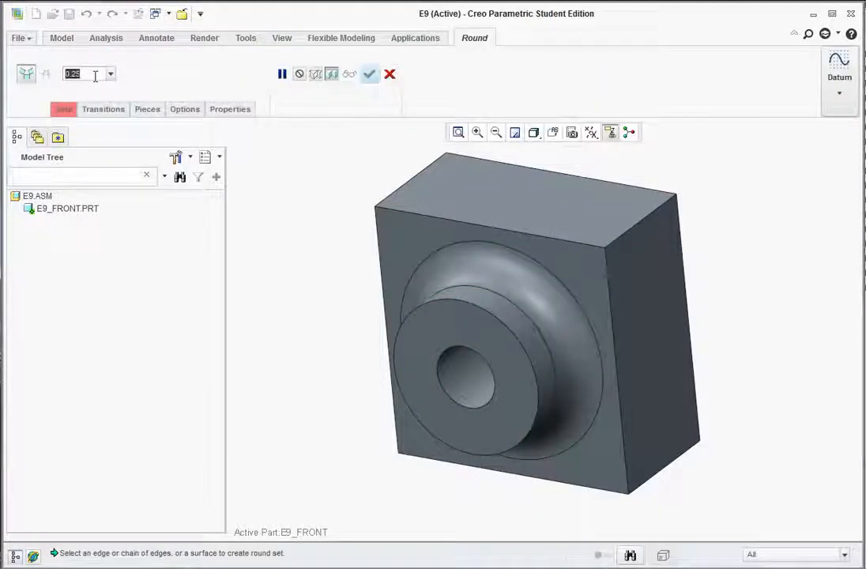
pyautogui.write('0.125')
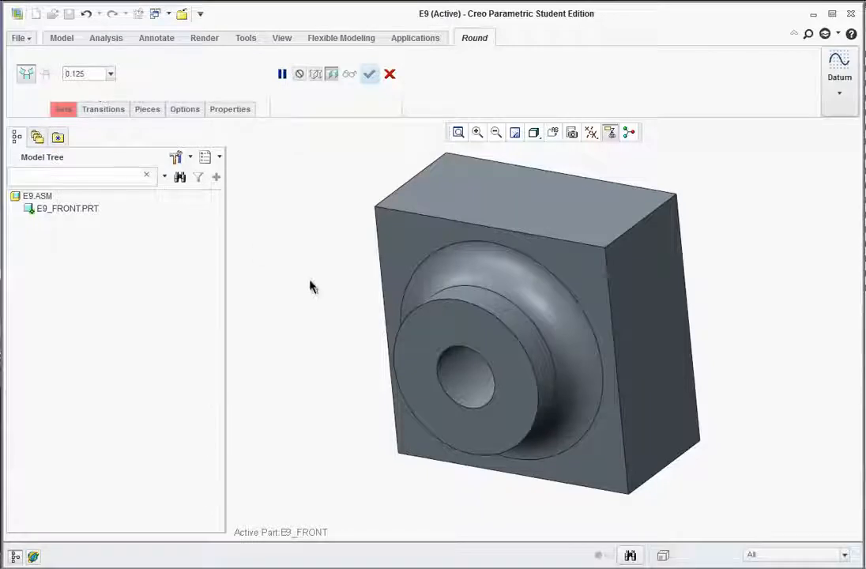
pyautogui.click(460, 356)
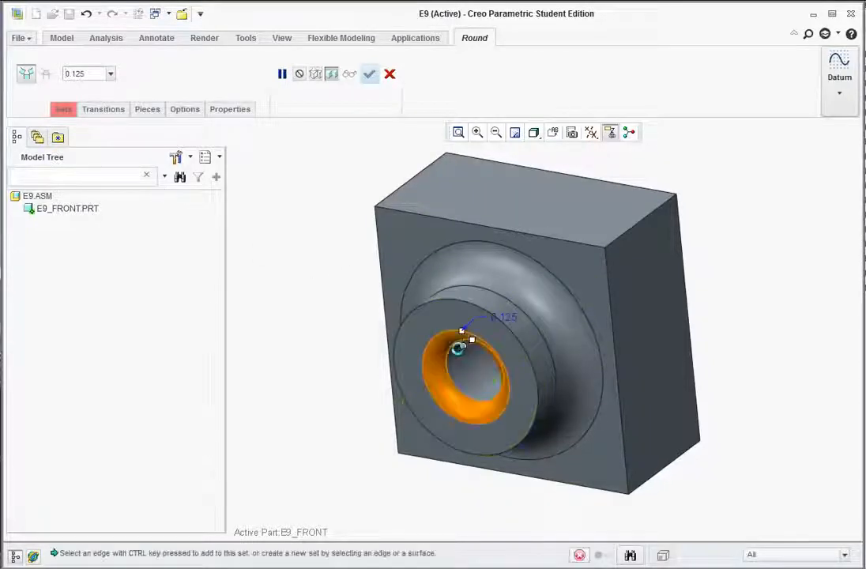
pyautogui.keyDown('ctrl'); pyautogui.click(505, 319); pyautogui.keyUp('ctrl')
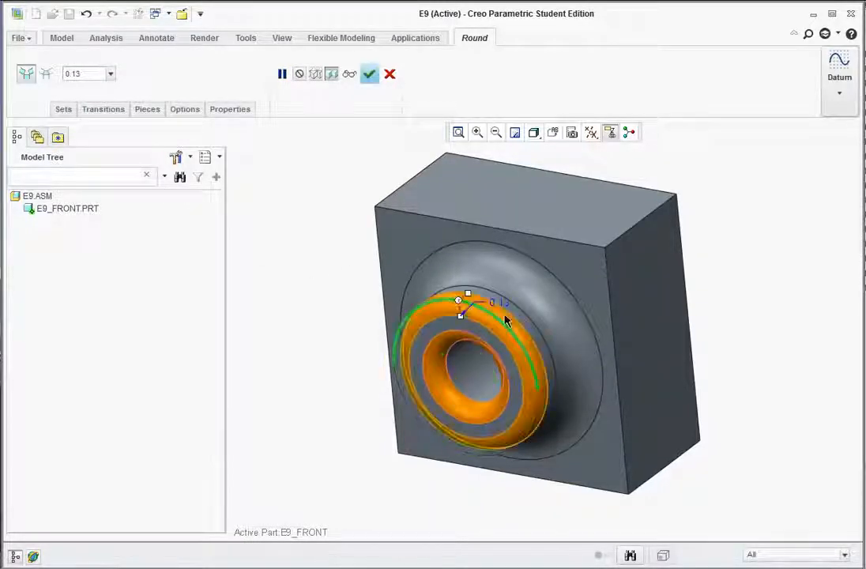
# Step: Add the block's four corner edges running from front to back to the 0.125 round
pyautogui.click(634, 224)
pyautogui.keyDown('ctrl'); pyautogui.click(399, 197); pyautogui.keyUp('ctrl')
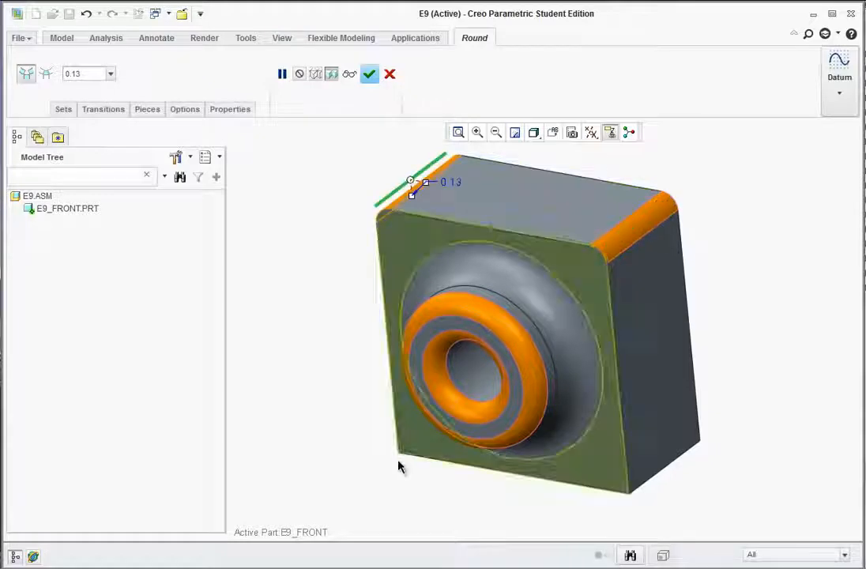
pyautogui.keyDown('ctrl'); pyautogui.click(408, 449); pyautogui.keyUp('ctrl')
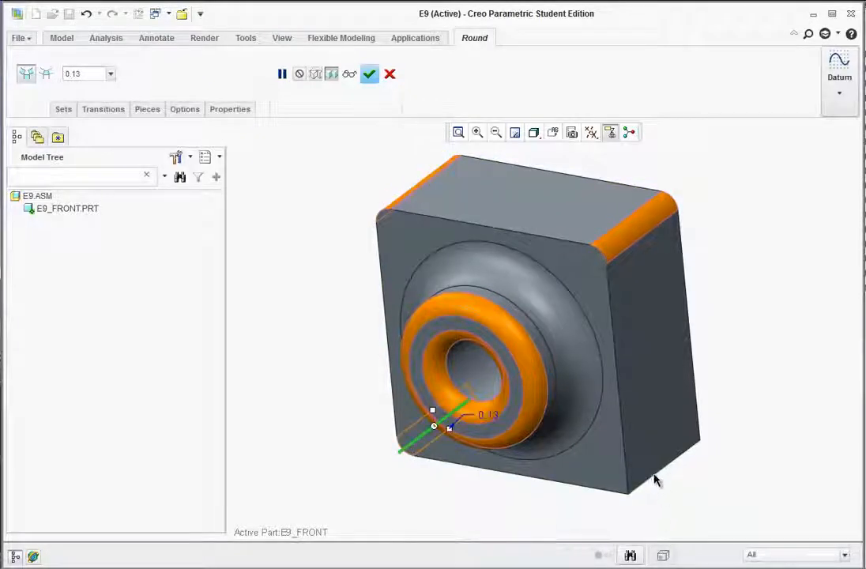
pyautogui.keyDown('ctrl'); pyautogui.click(654, 473); pyautogui.keyUp('ctrl')
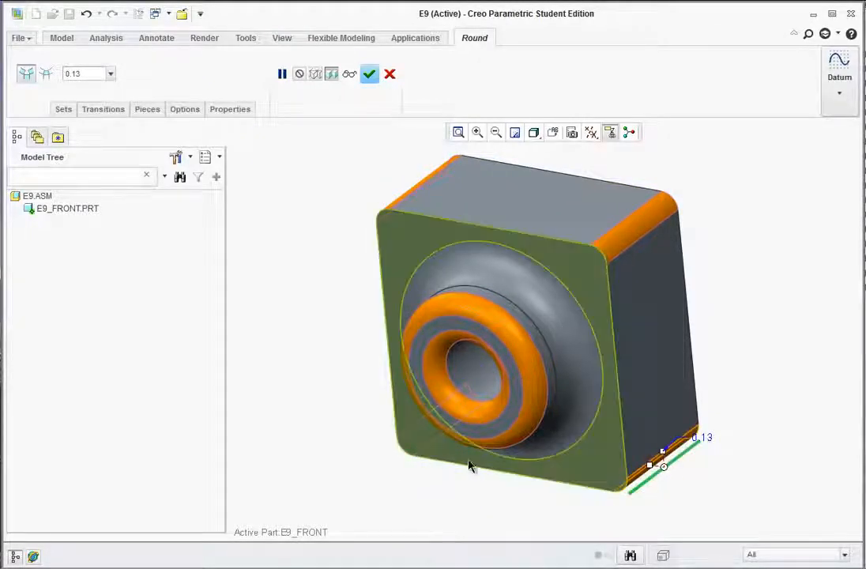
# Step: Add the four edges around the block's front face to the 0.125 round and complete the feature
pyautogui.keyDown('ctrl'); pyautogui.click(616, 362); pyautogui.keyUp('ctrl')
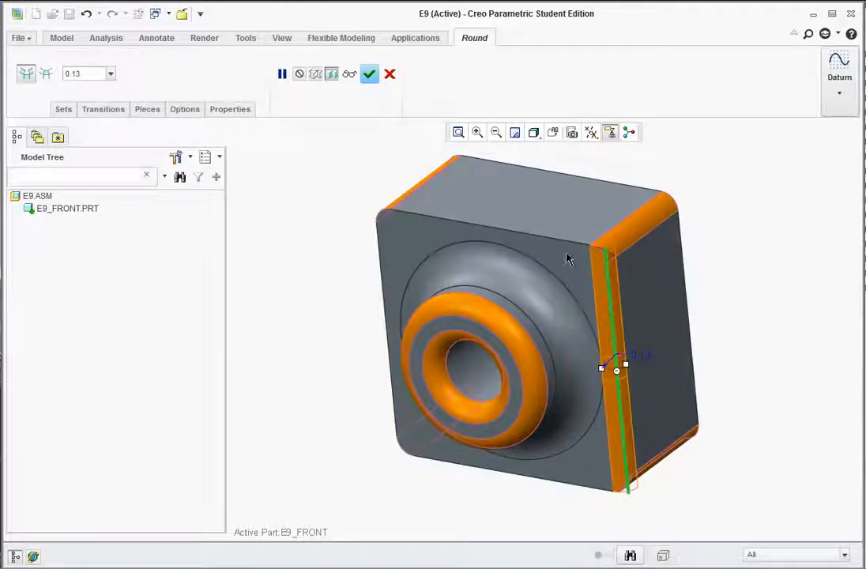
pyautogui.keyDown('ctrl'); pyautogui.click(455, 220); pyautogui.keyUp('ctrl')
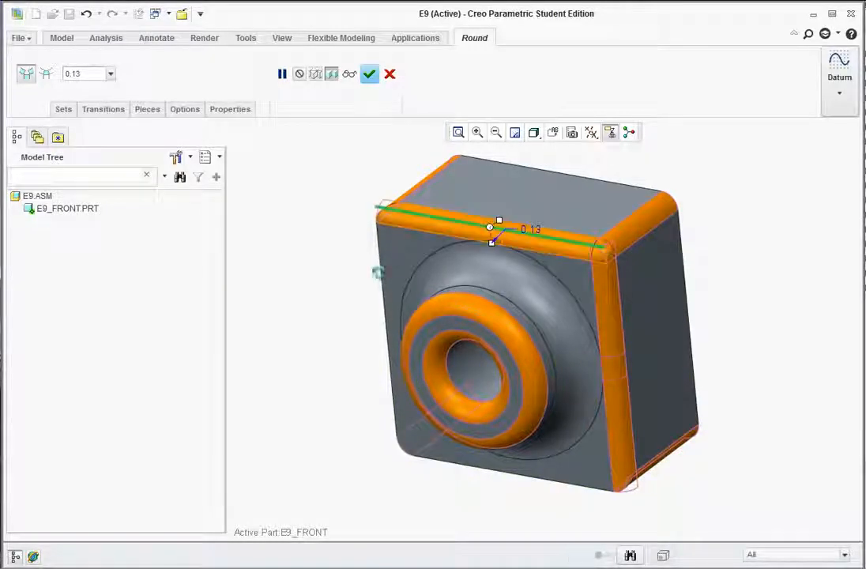
pyautogui.keyDown('ctrl'); pyautogui.click(379, 273); pyautogui.keyUp('ctrl')
pyautogui.keyDown('ctrl'); pyautogui.click(497, 472); pyautogui.keyUp('ctrl')
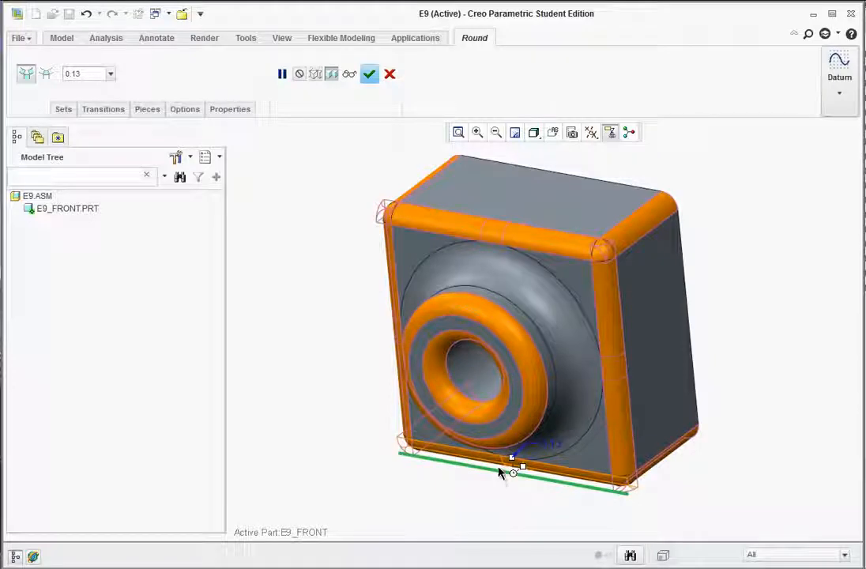
pyautogui.click(369, 74)
pyautogui.click(320, 170)
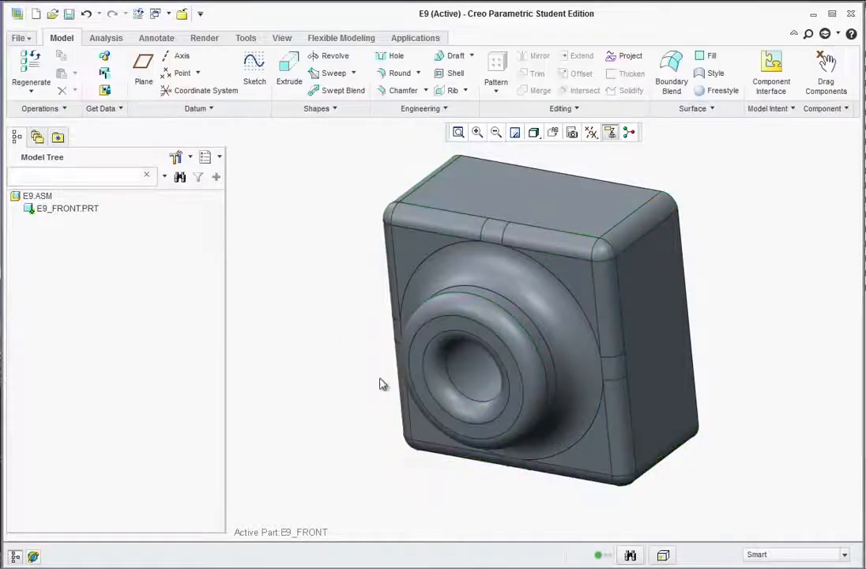
# Step: Shell the part to the drawing's 0.10 wall thickness, removing the block's flat back face
pyautogui.moveTo(741, 335)
pyautogui.mouseDown(button='middle')
pyautogui.moveTo(699, 291)
pyautogui.moveTo(759, 286)
pyautogui.moveTo(797, 329)
pyautogui.moveTo(722, 350)
pyautogui.moveTo(699, 338)
pyautogui.moveTo(645, 359)
pyautogui.mouseUp(button='middle')
pyautogui.scroll(-3, 757, 344)
pyautogui.scroll(5, 646, 359)
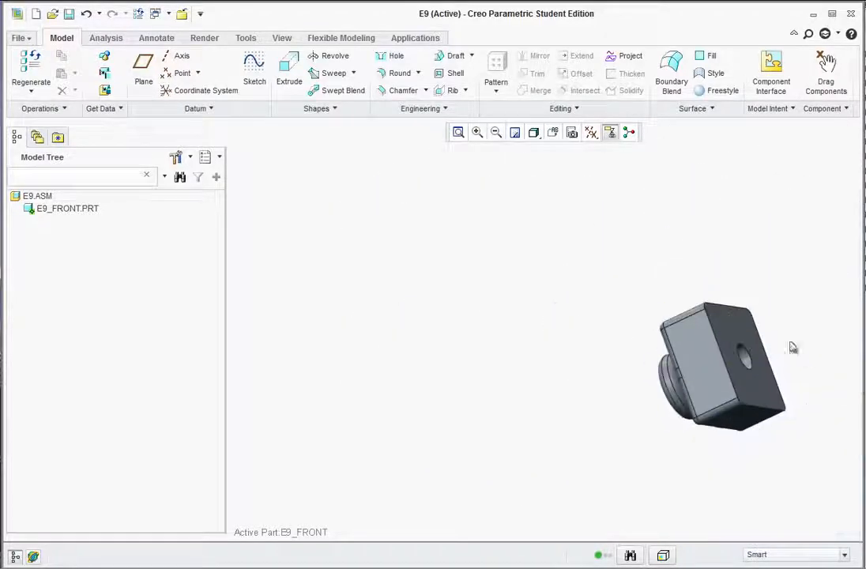
pyautogui.scroll(-3, 789, 347)
pyautogui.moveTo(732, 353)
pyautogui.mouseDown(button='middle')
pyautogui.moveTo(740, 271)
pyautogui.moveTo(792, 294)
pyautogui.moveTo(663, 315)
pyautogui.mouseUp(button='middle')
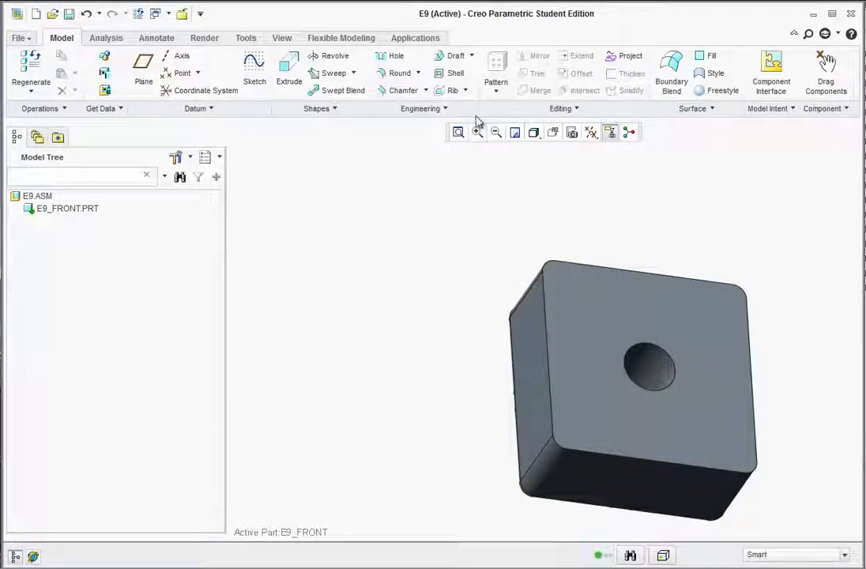
pyautogui.click(444, 75)
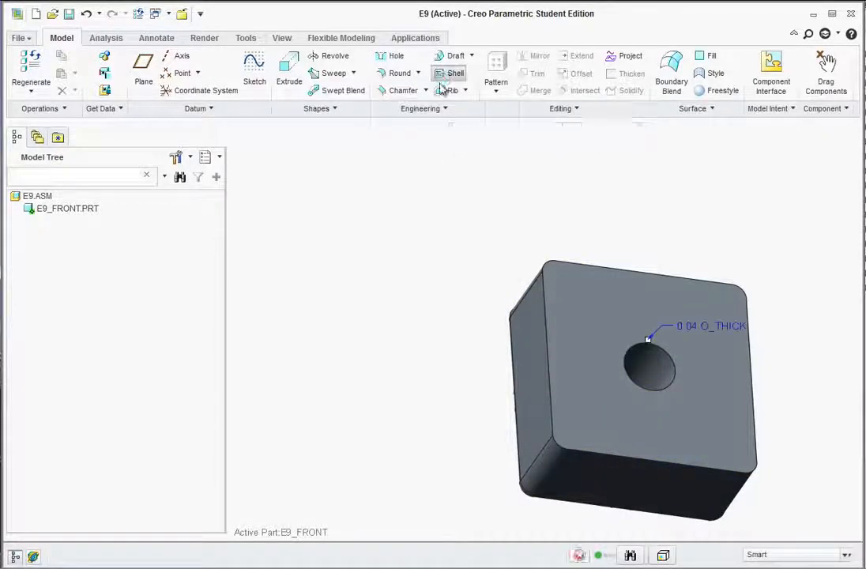
pyautogui.click(253, 568)
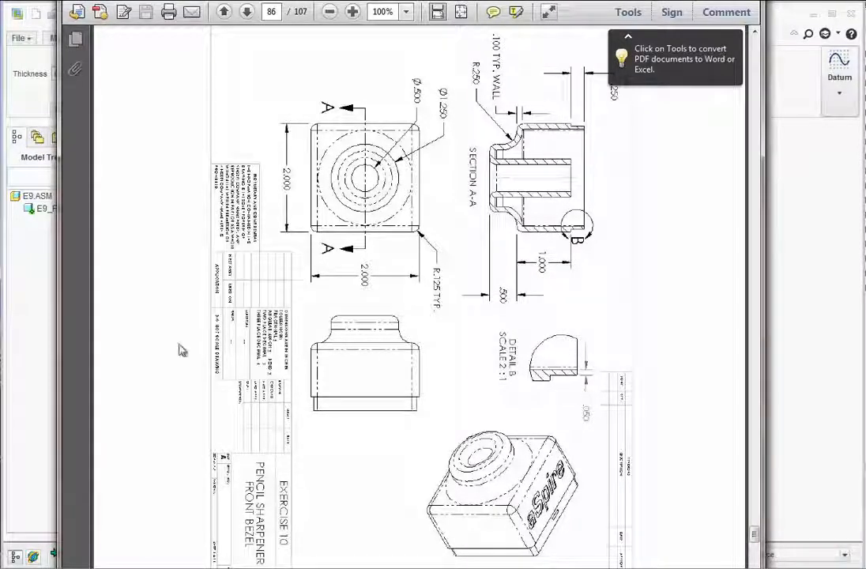
pyautogui.click(34, 357)
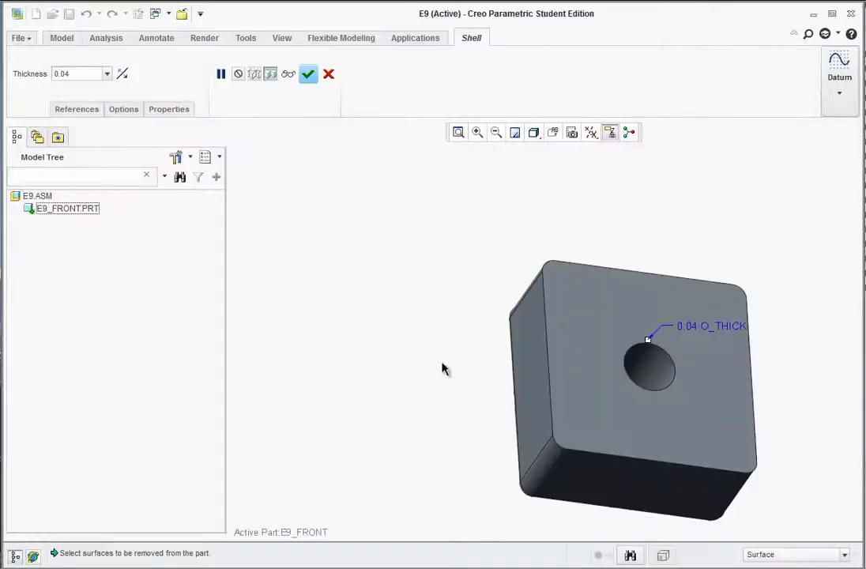
pyautogui.click(84, 74)
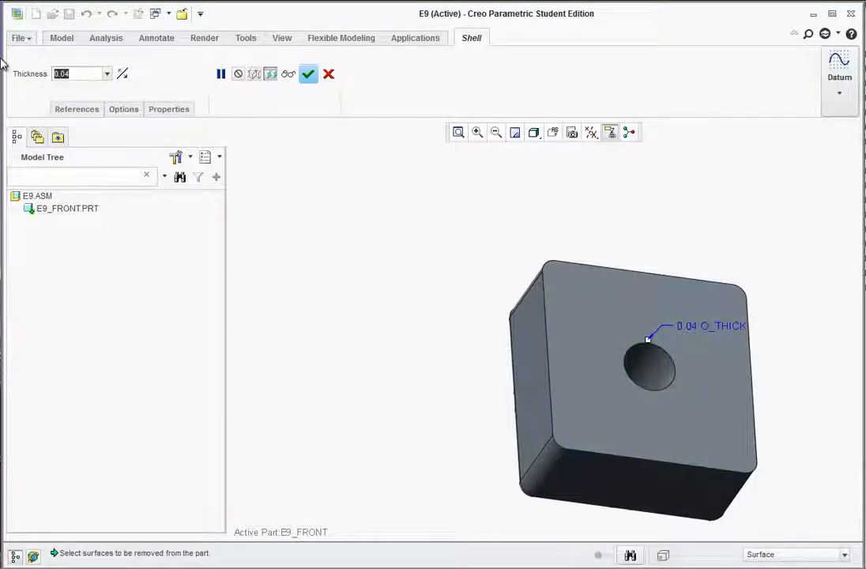
pyautogui.write('0.10')
pyautogui.press('Return')
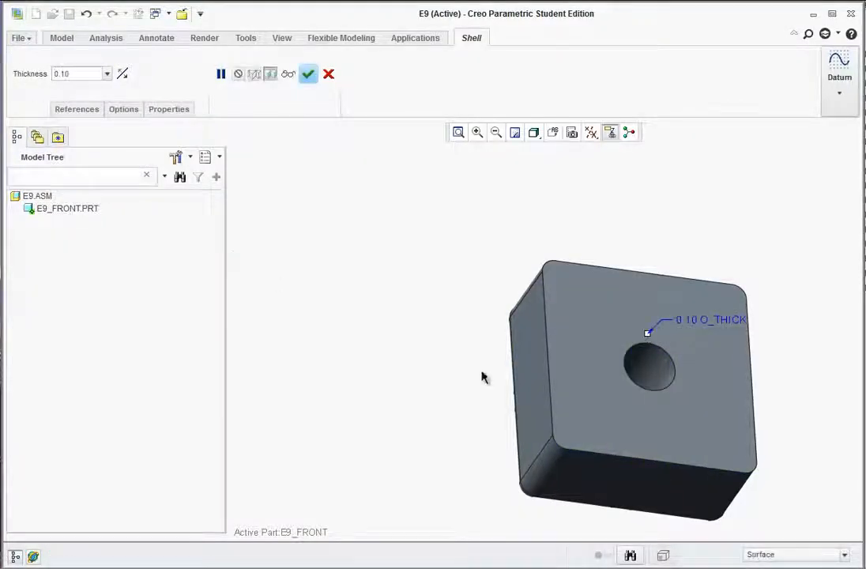
pyautogui.click(587, 336)
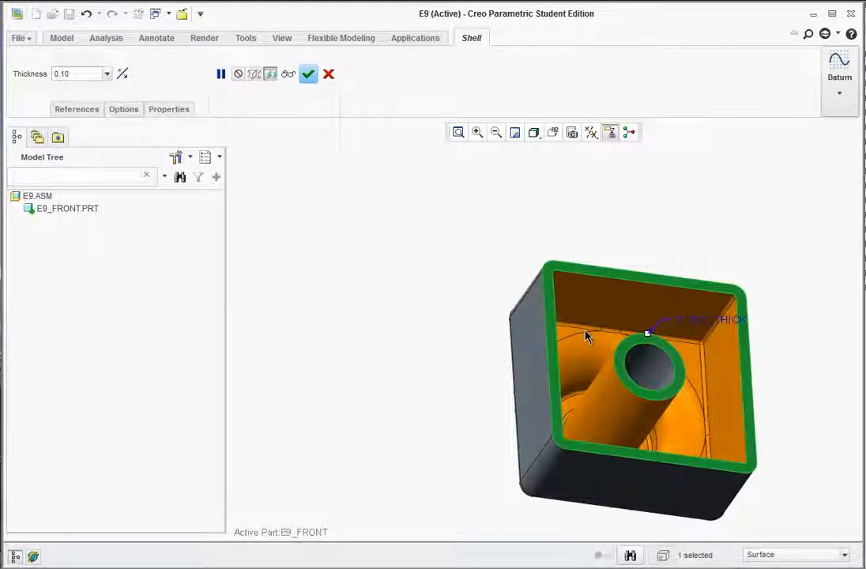
pyautogui.click(308, 75)
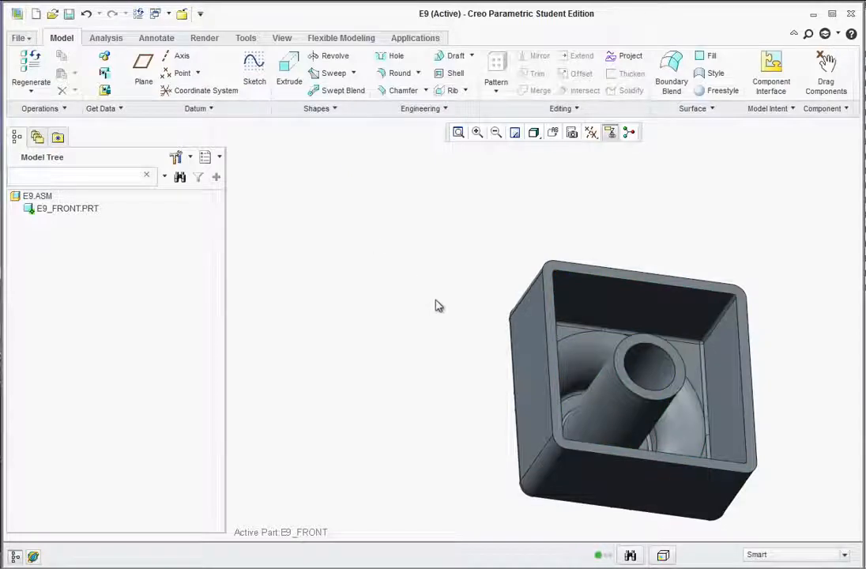
# Step: Start a new sketch on the flat rim face around the shelled block's open back
pyautogui.moveTo(436, 303)
pyautogui.mouseDown(button='middle')
pyautogui.moveTo(419, 298)
pyautogui.moveTo(448, 328)
pyautogui.moveTo(407, 305)
pyautogui.moveTo(439, 303)
pyautogui.mouseUp(button='middle')
pyautogui.scroll(-3, 736, 362)
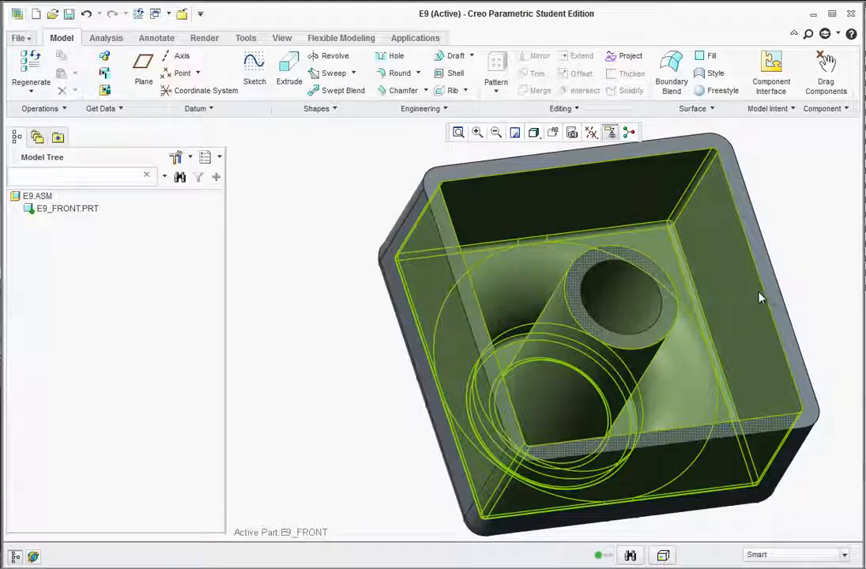
pyautogui.click(251, 70)
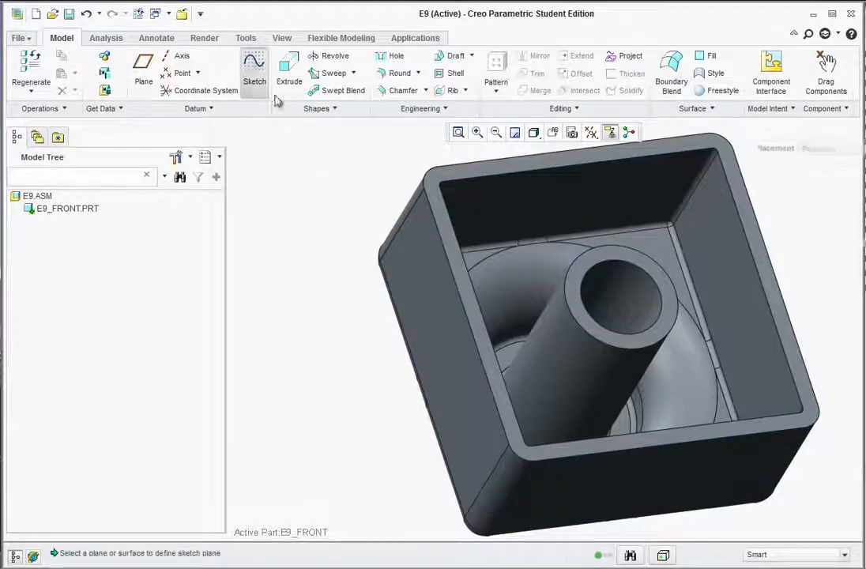
pyautogui.click(458, 263)
pyautogui.click(842, 294)
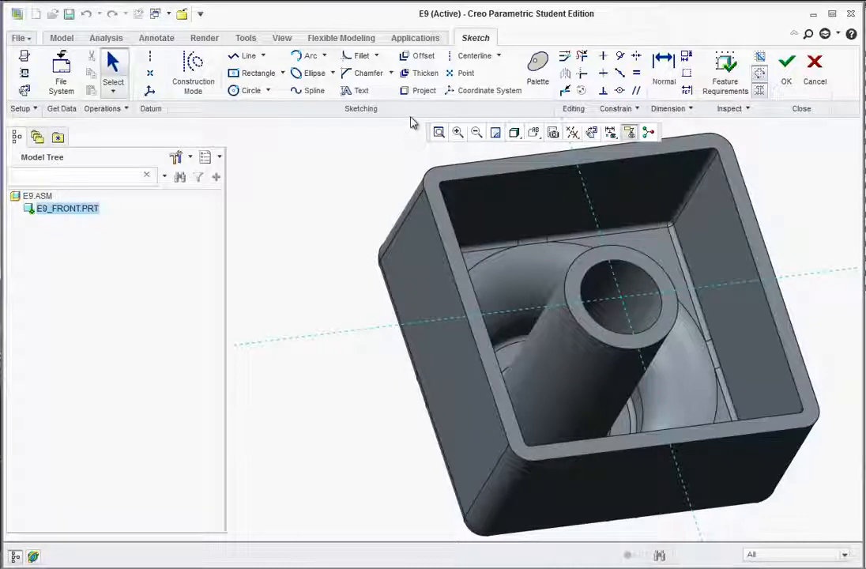
# Step: Start projecting a chain of the rim's inner edges, picking one long straight edge and the small corner arc beside it
pyautogui.click(409, 92)
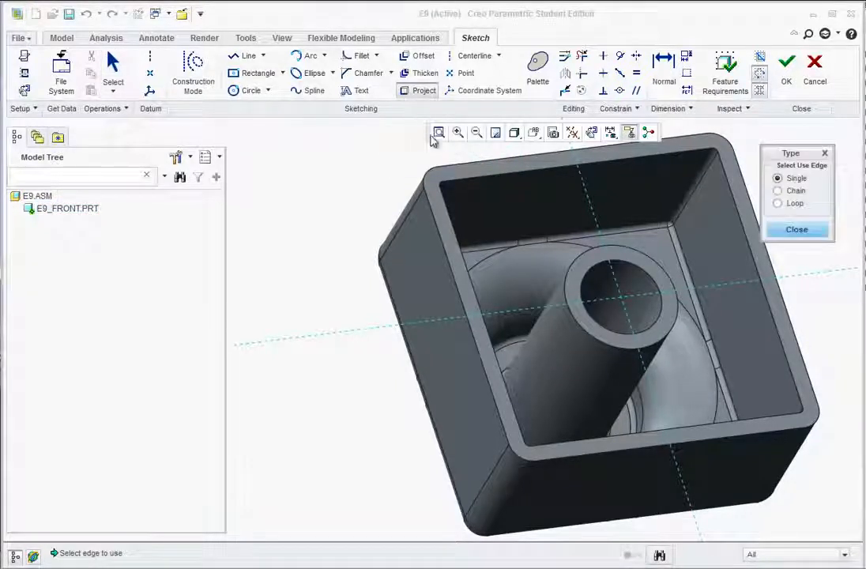
pyautogui.click(777, 191)
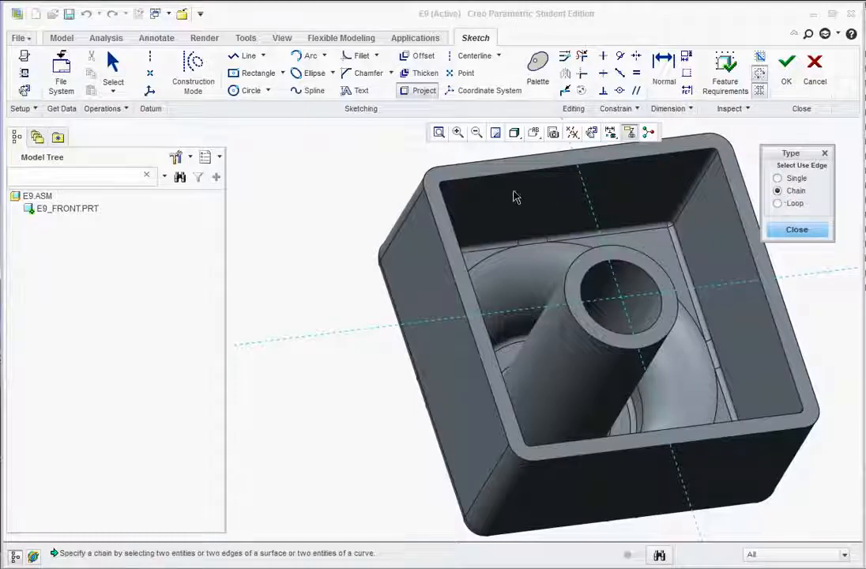
pyautogui.click(460, 186)
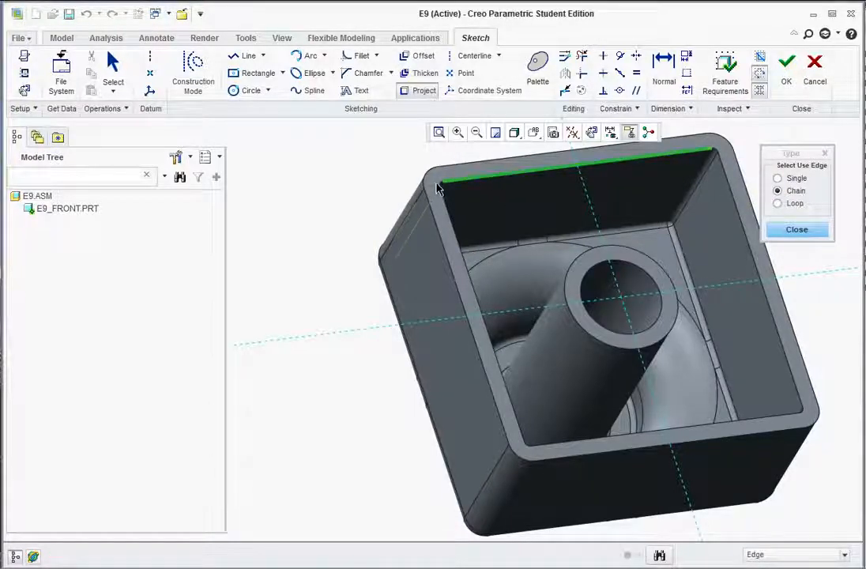
pyautogui.scroll(-5, 445, 188)
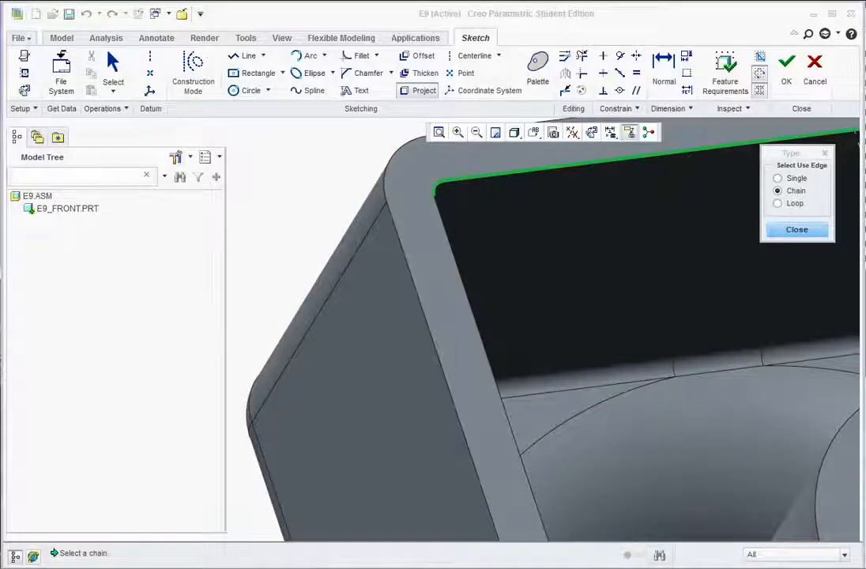
pyautogui.moveTo(865, 270); pyautogui.dragTo(779, 265)
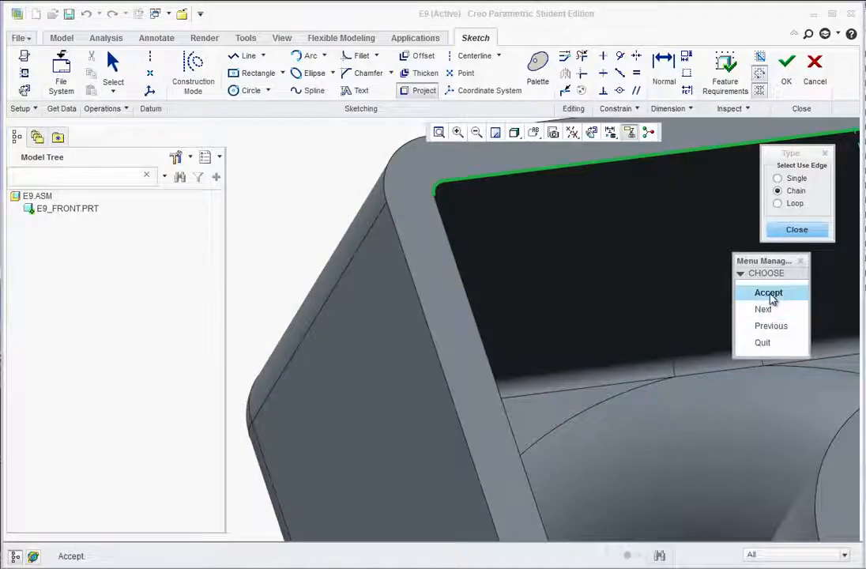
# Step: Accept the chain that runs all around the inner rim, convert it to a loop and finish the sketch
pyautogui.moveTo(631, 316); pyautogui.dragTo(622, 322, button='middle')
pyautogui.scroll(6, 608, 331)
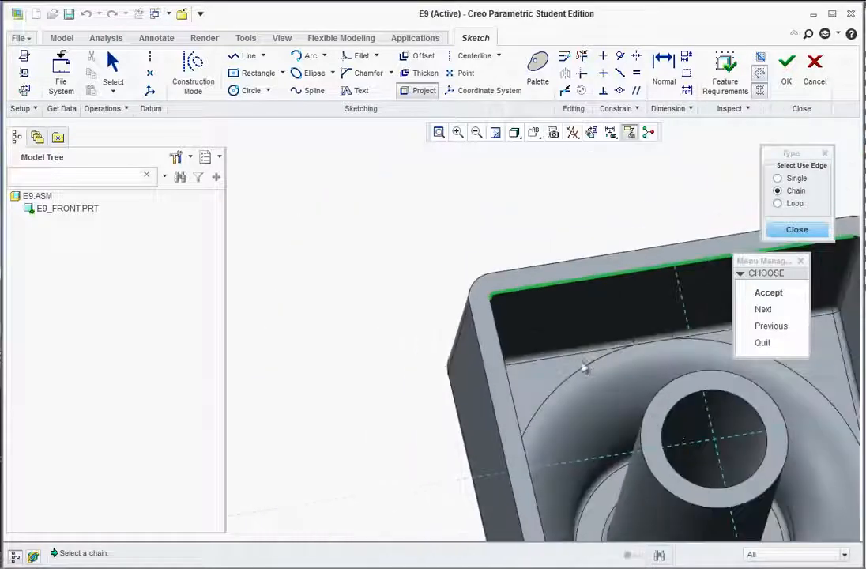
pyautogui.scroll(-1, 697, 450)
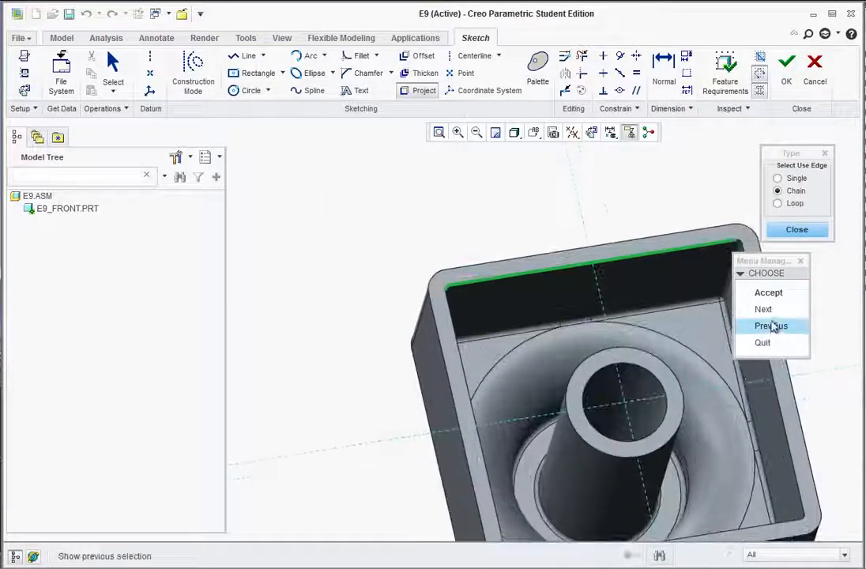
pyautogui.click(763, 310)
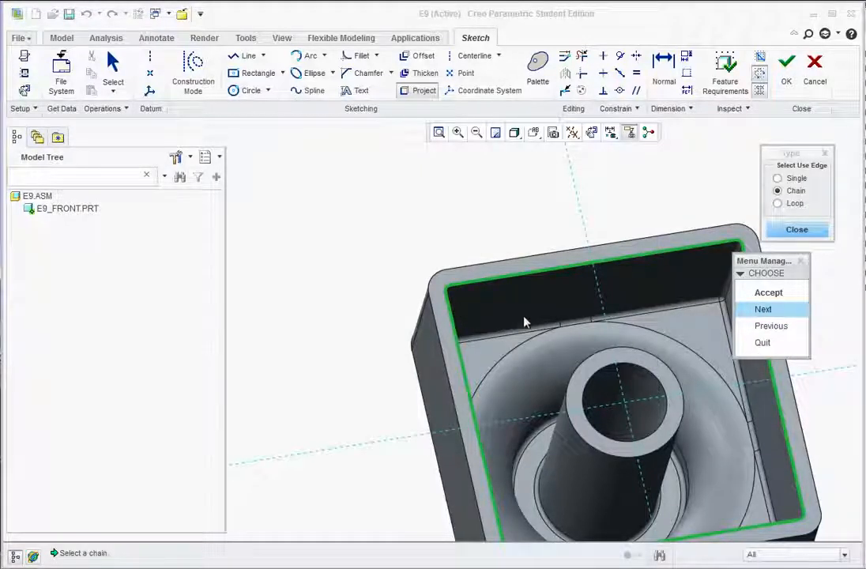
pyautogui.click(768, 293)
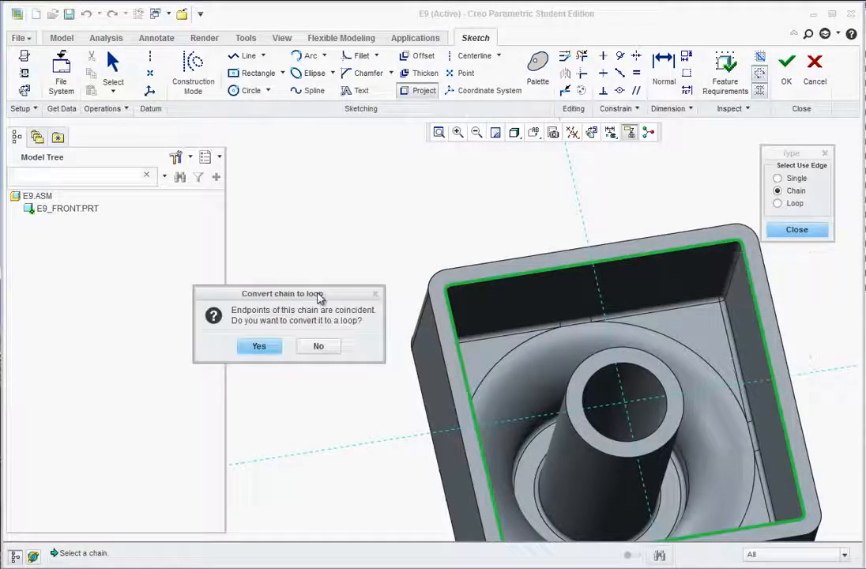
pyautogui.moveTo(294, 293); pyautogui.dragTo(330, 254)
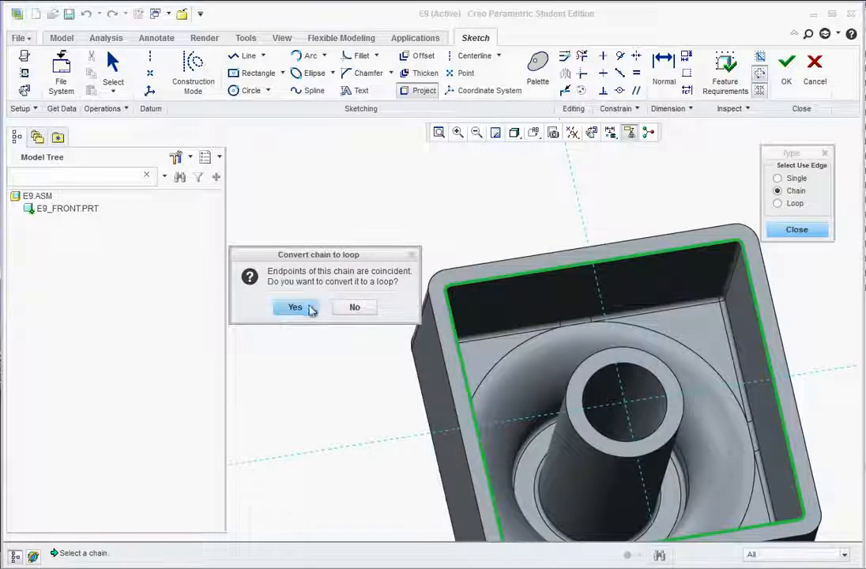
pyautogui.click(297, 308)
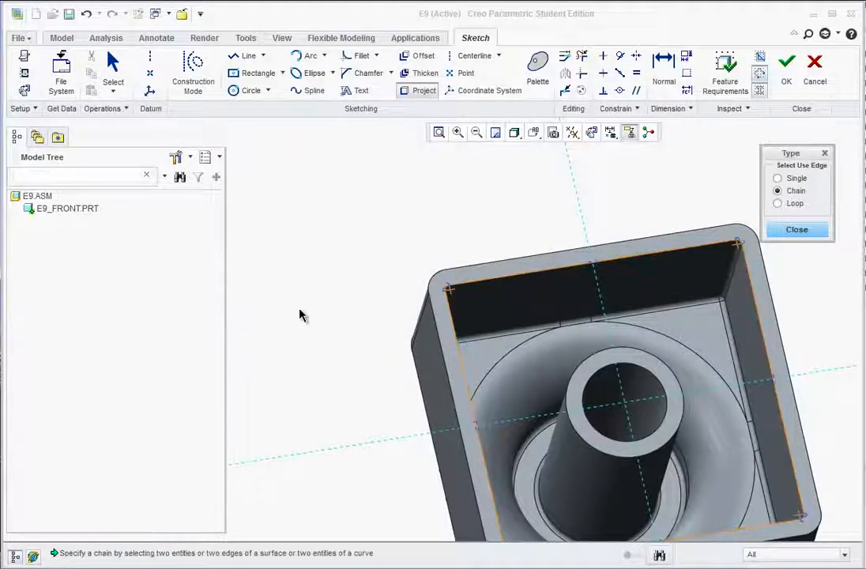
pyautogui.moveTo(318, 337)
pyautogui.mouseDown(button='middle')
pyautogui.moveTo(361, 354)
pyautogui.moveTo(520, 466)
pyautogui.moveTo(446, 402)
pyautogui.moveTo(474, 372)
pyautogui.mouseUp(button='middle')
pyautogui.click(786, 67)
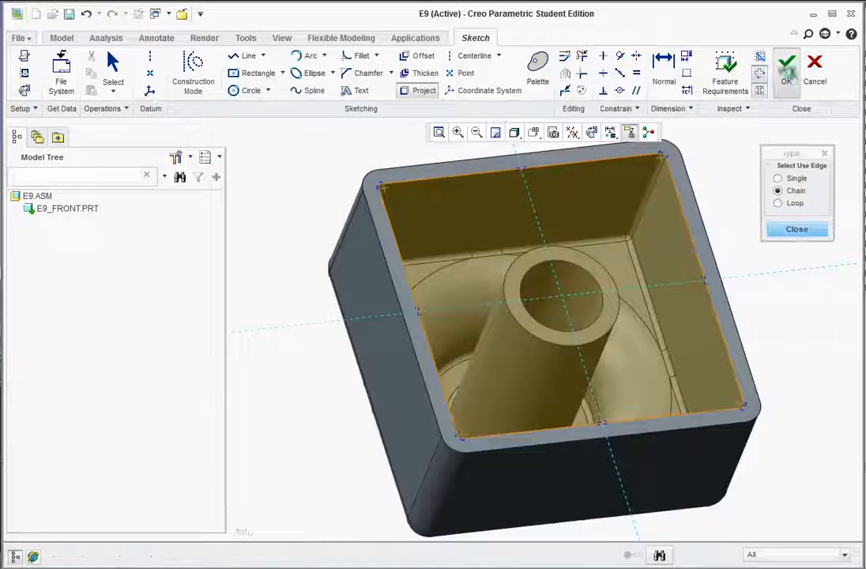
# Step: Extrude the projected inner-rim loop away from the block's open back, with the drawing's depth of 0.25
pyautogui.click(289, 71)
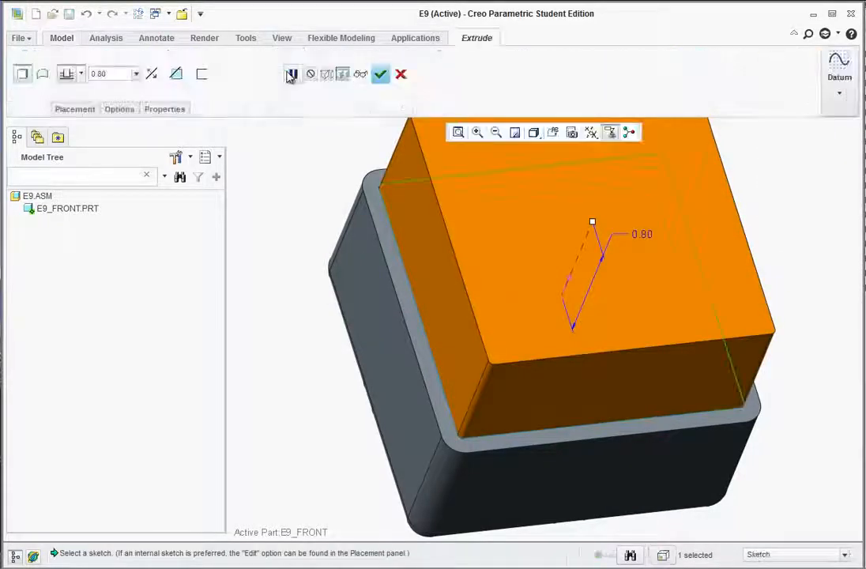
pyautogui.click(346, 567)
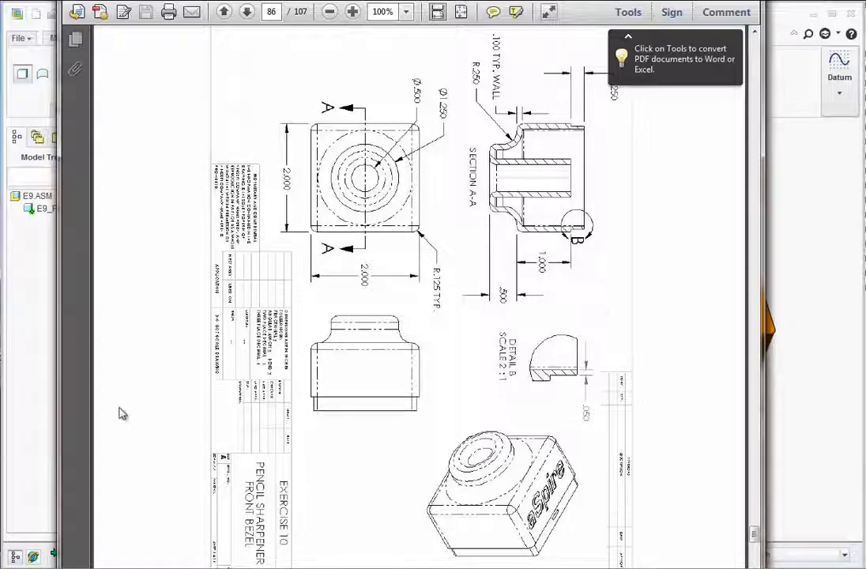
pyautogui.click(32, 404)
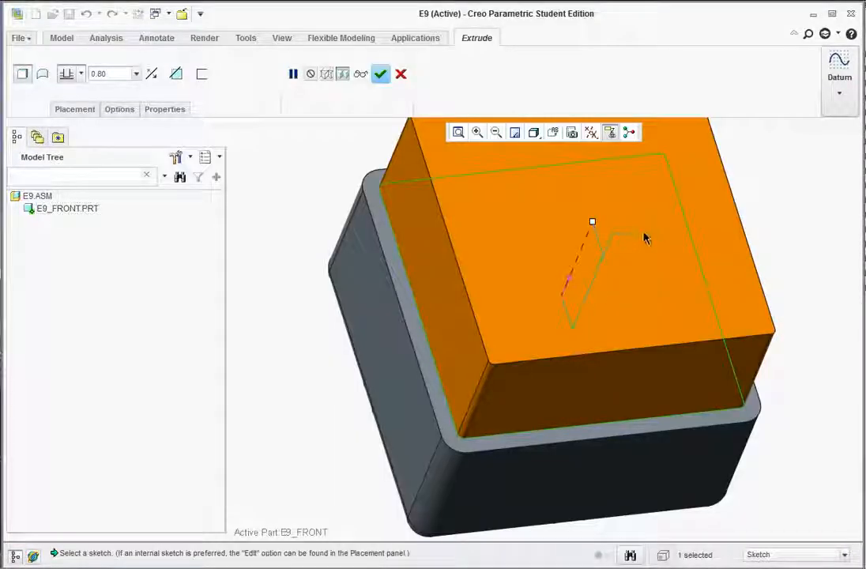
pyautogui.doubleClick(642, 233)
pyautogui.write('.25')
pyautogui.press('Return')
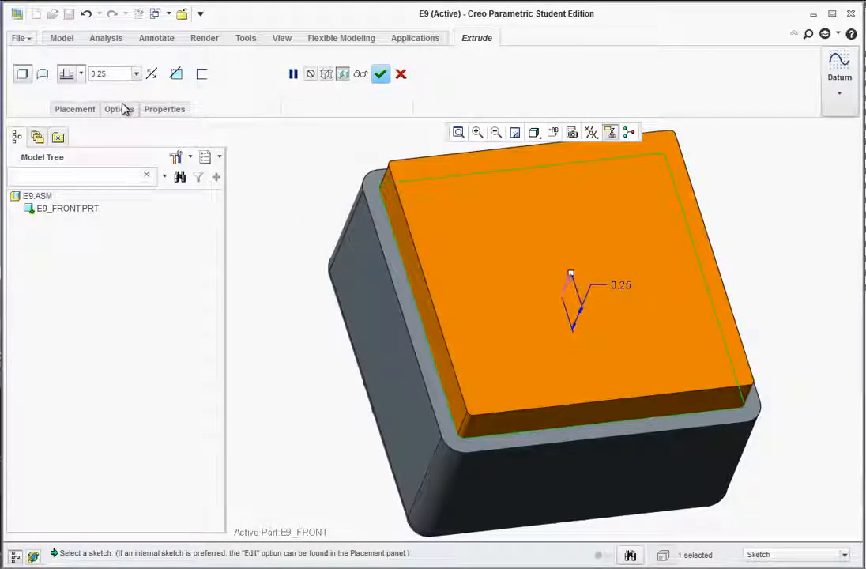
# Step: Thicken the extrusion into a 0.05 wall on the outer side of the loop and complete the lip feature
pyautogui.click(202, 76)
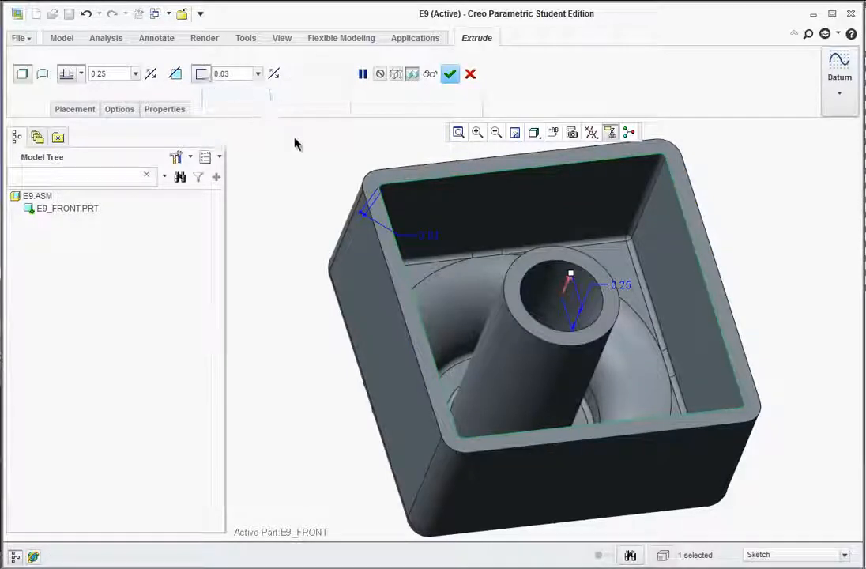
pyautogui.click(235, 75)
pyautogui.write('.05')
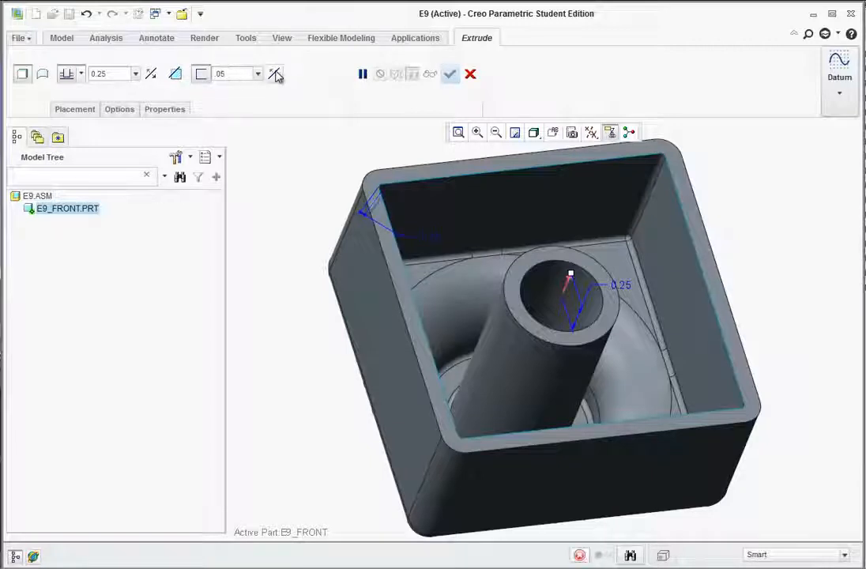
pyautogui.click(275, 73)
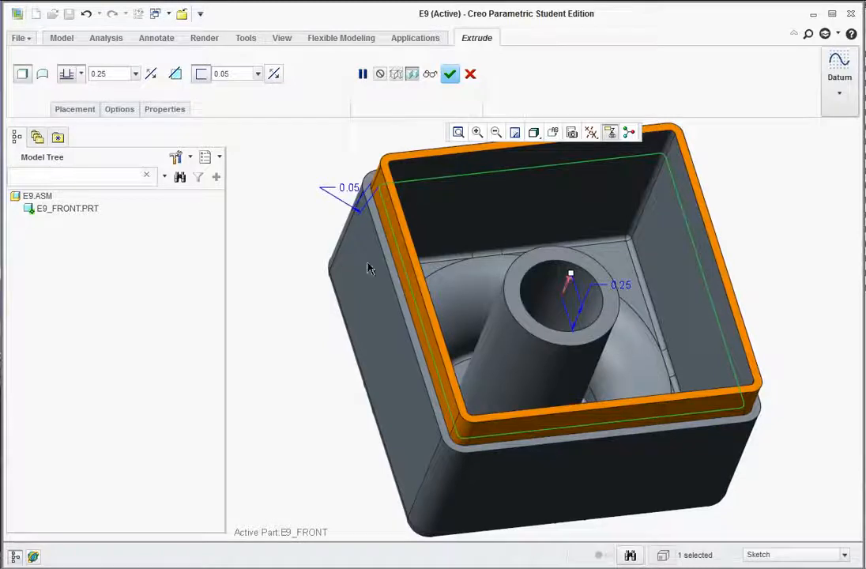
pyautogui.moveTo(344, 357)
pyautogui.mouseDown(button='middle')
pyautogui.moveTo(328, 379)
pyautogui.moveTo(319, 368)
pyautogui.moveTo(345, 357)
pyautogui.mouseUp(button='middle')
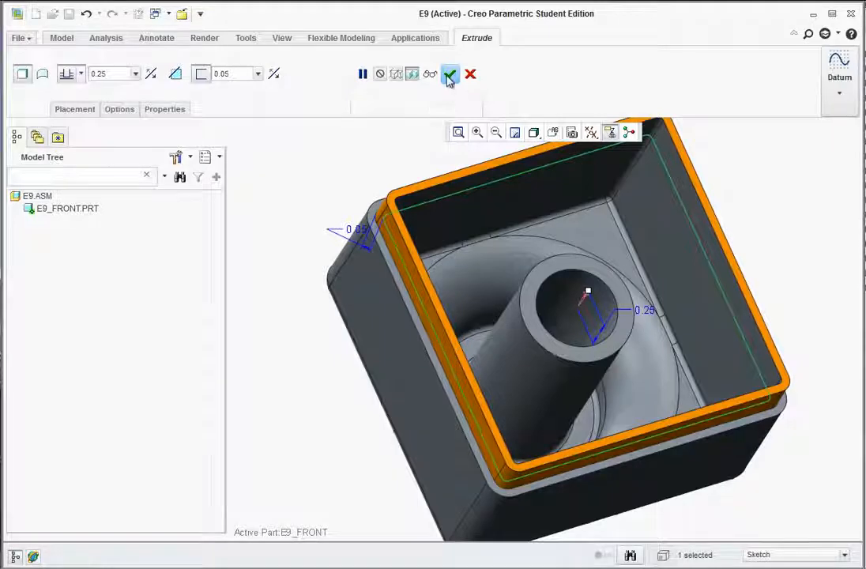
pyautogui.click(448, 78)
pyautogui.scroll(-2, 348, 347)
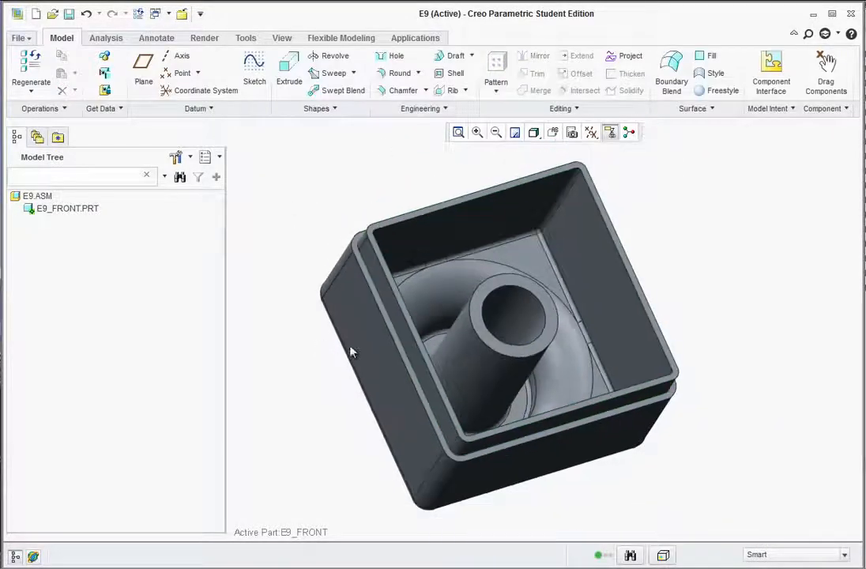
pyautogui.moveTo(351, 345); pyautogui.dragTo(494, 369, button='middle')
pyautogui.scroll(2, 494, 369)
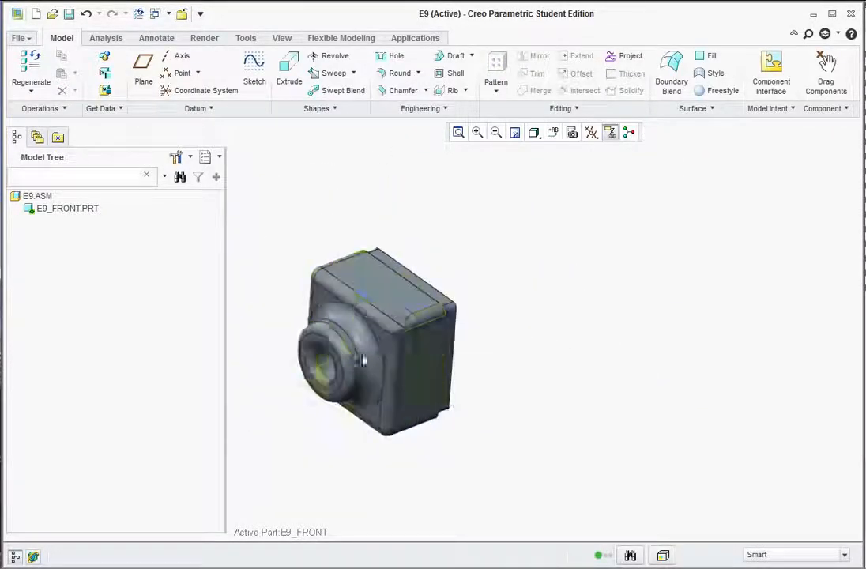
pyautogui.scroll(-3, 315, 354)
pyautogui.scroll(-3, 290, 195)
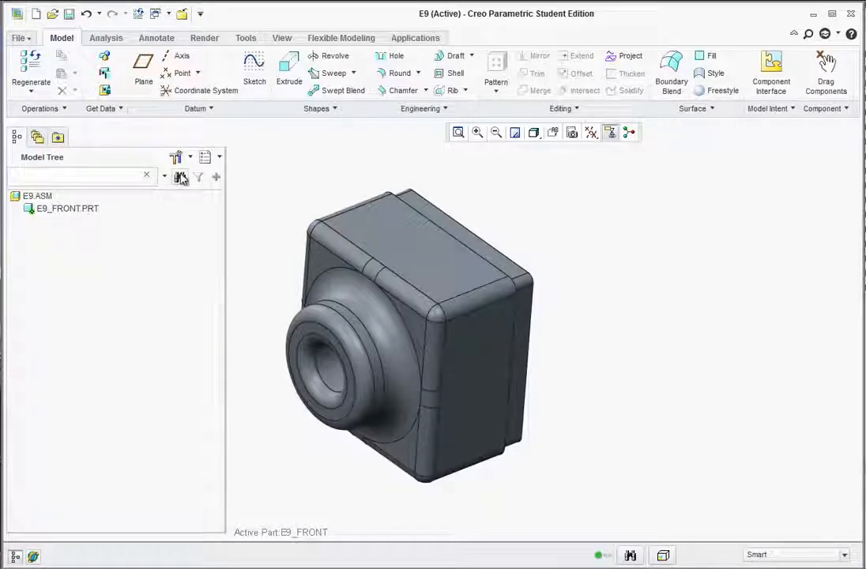
# Step: Turn on the display of features in the model tree and review the features listed under E9_FRONT
pyautogui.click(219, 157)
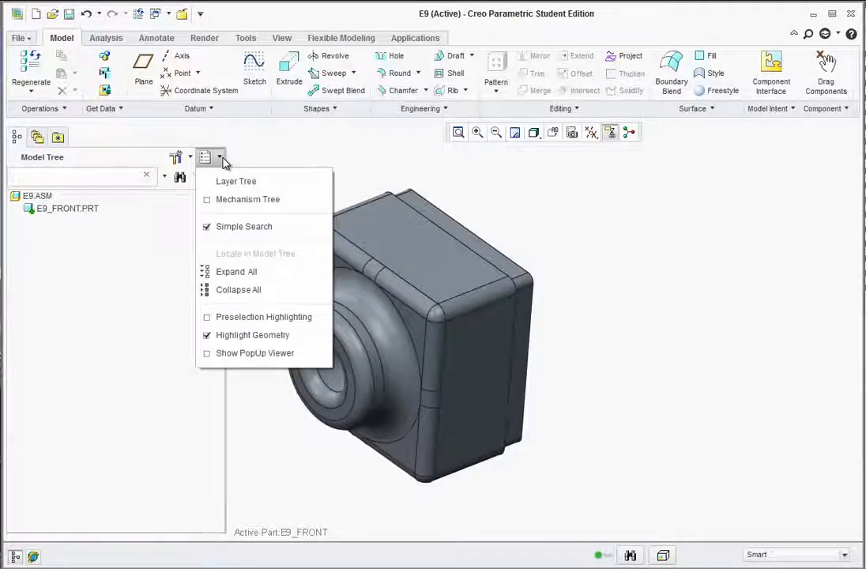
pyautogui.click(200, 159)
pyautogui.click(190, 157)
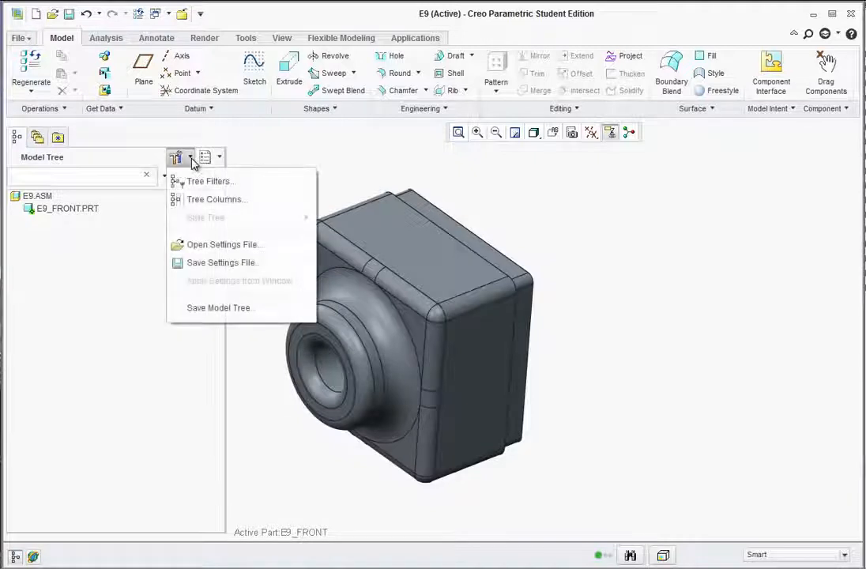
pyautogui.click(185, 181)
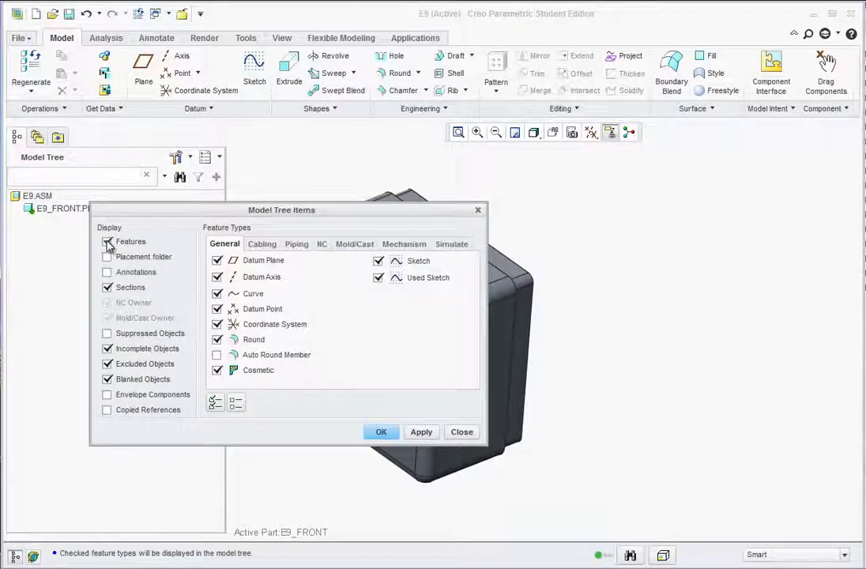
pyautogui.click(380, 432)
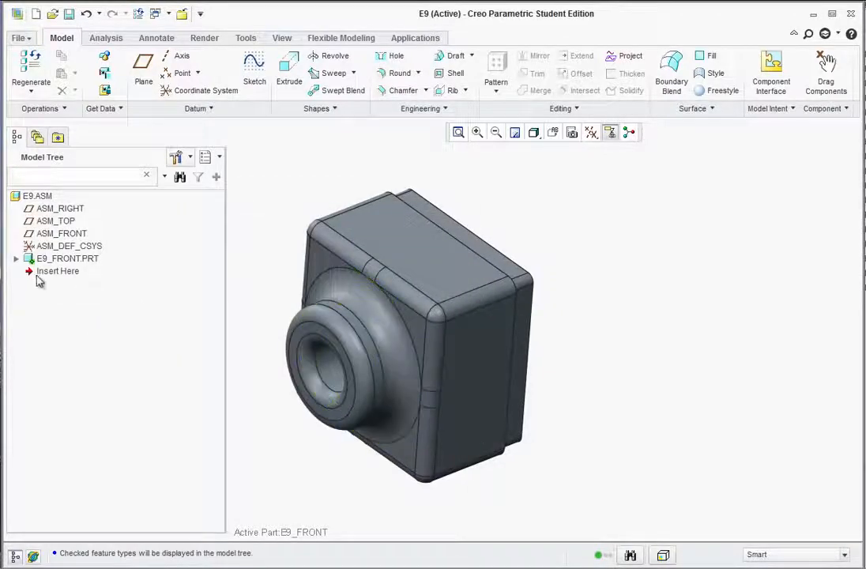
pyautogui.click(16, 259)
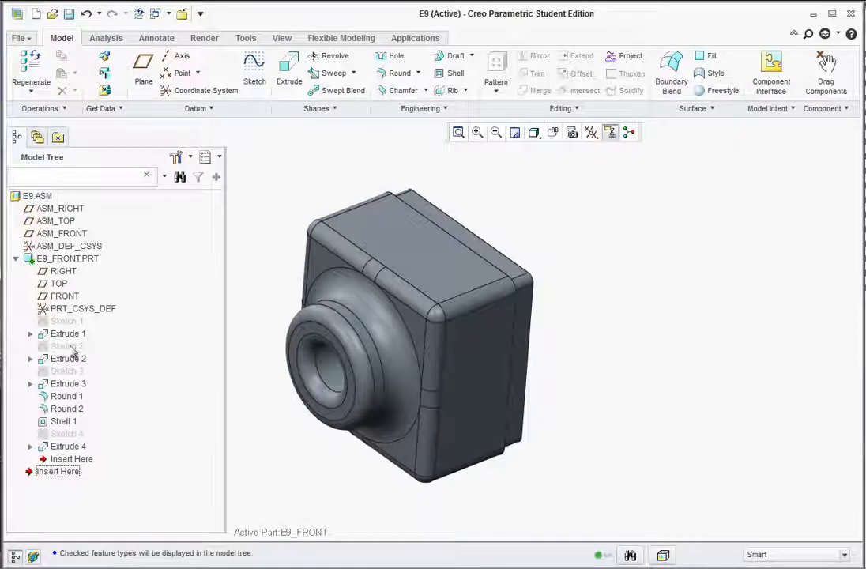
pyautogui.click(15, 258)
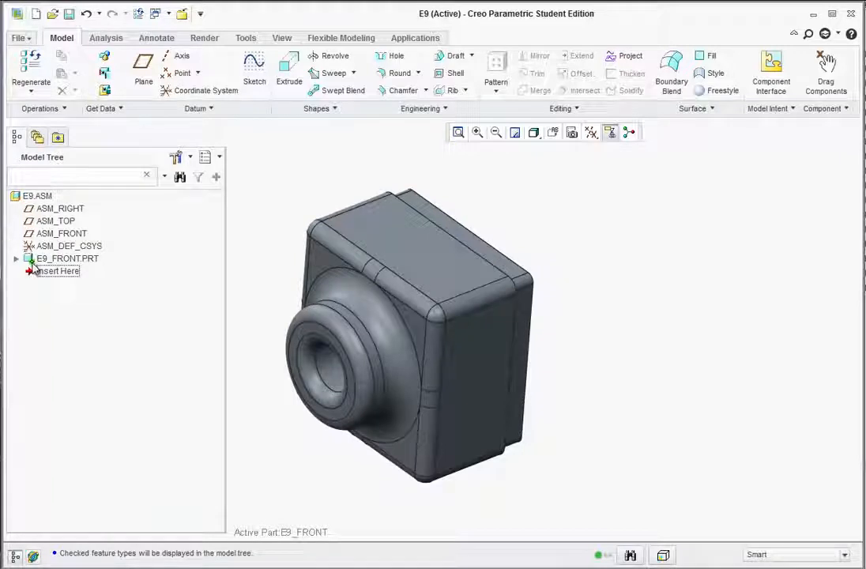
# Step: Activate the E9 assembly, and return activation to the E9_FRONT part
pyautogui.rightClick(43, 197)
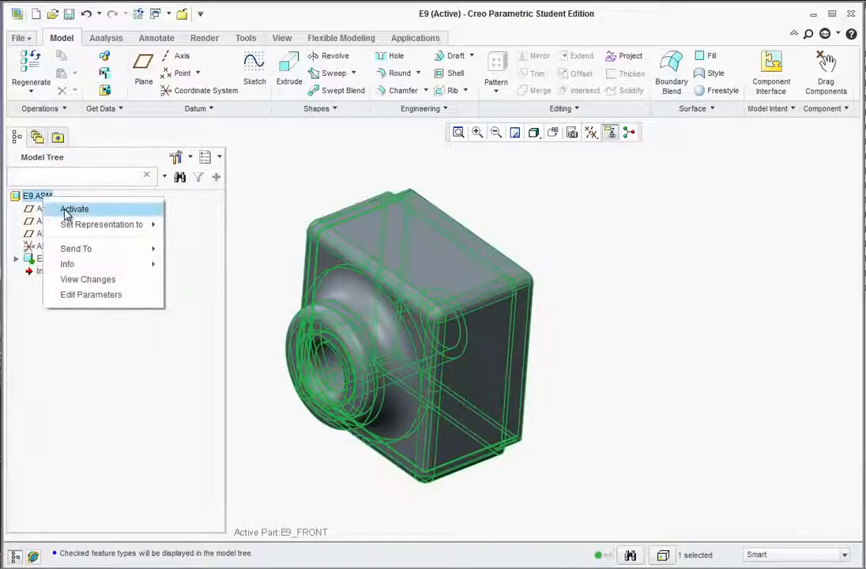
pyautogui.click(70, 208)
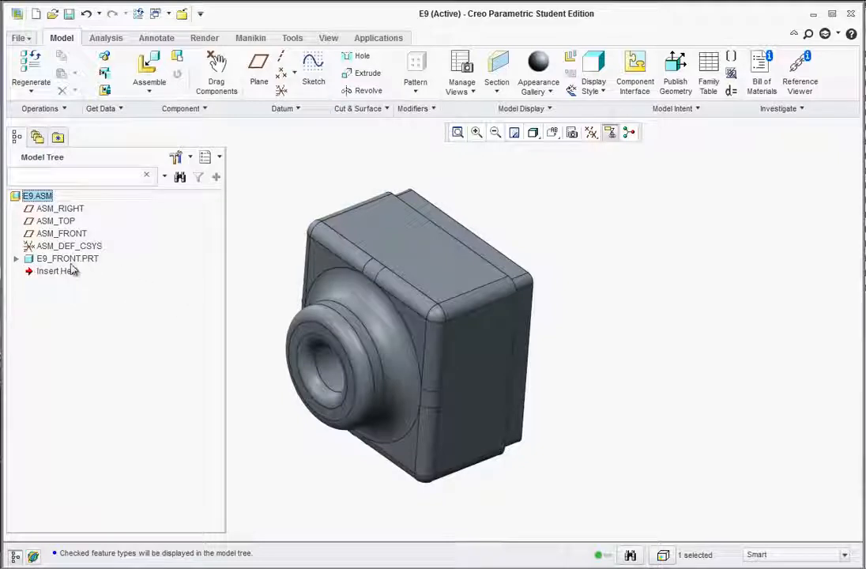
pyautogui.rightClick(43, 261)
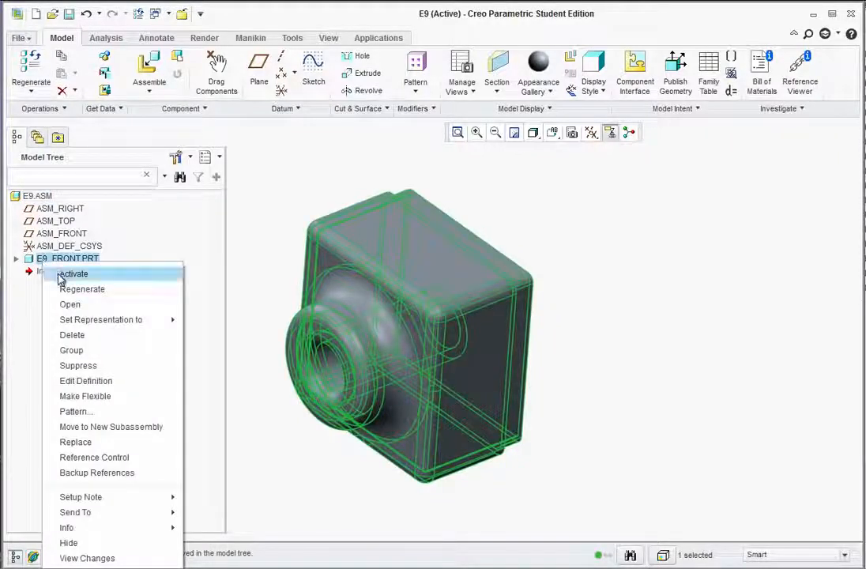
pyautogui.click(59, 272)
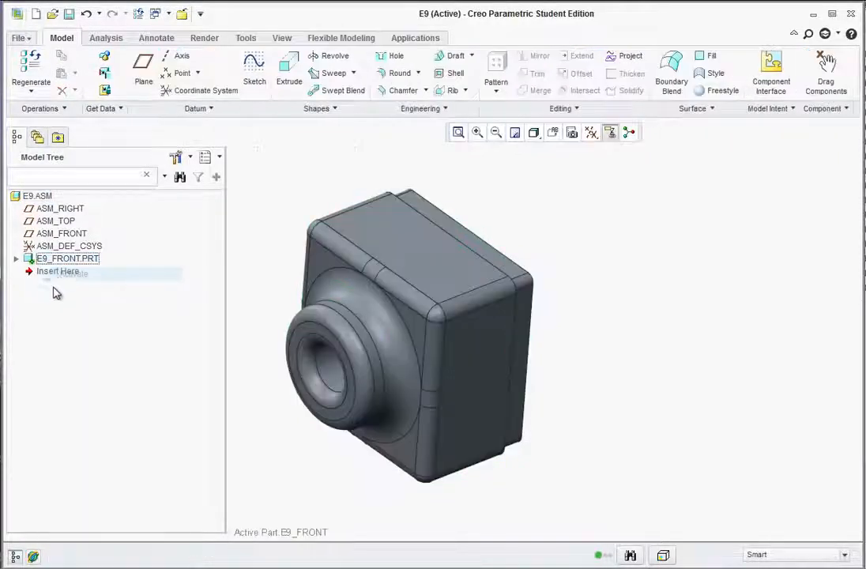
# Step: Activate the top-level E9 assembly so that work continues at assembly level
pyautogui.rightClick(37, 196)
pyautogui.click(66, 206)
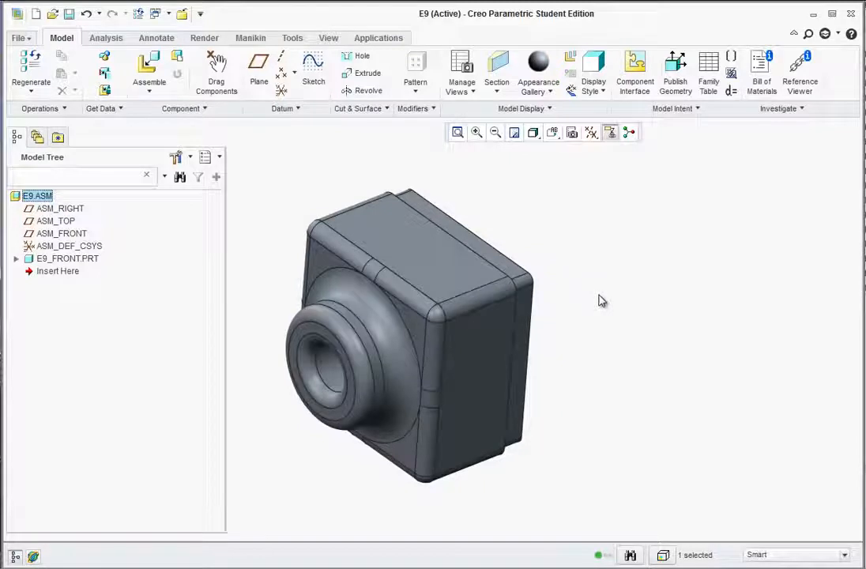
pyautogui.moveTo(599, 302); pyautogui.dragTo(603, 229, button='middle')
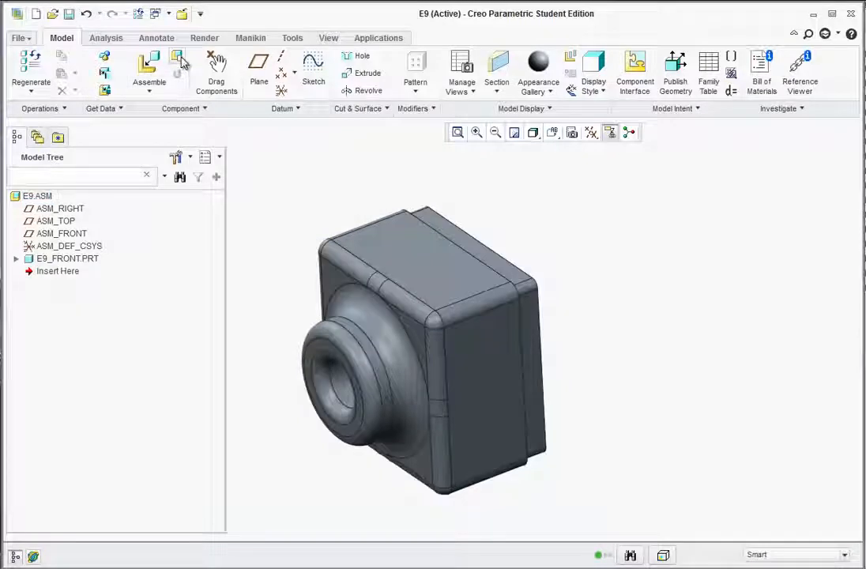
# Step: Create a new solid part component named E9_REAR in the assembly, copied from the existing inlbs_part_solid template
pyautogui.click(179, 60)
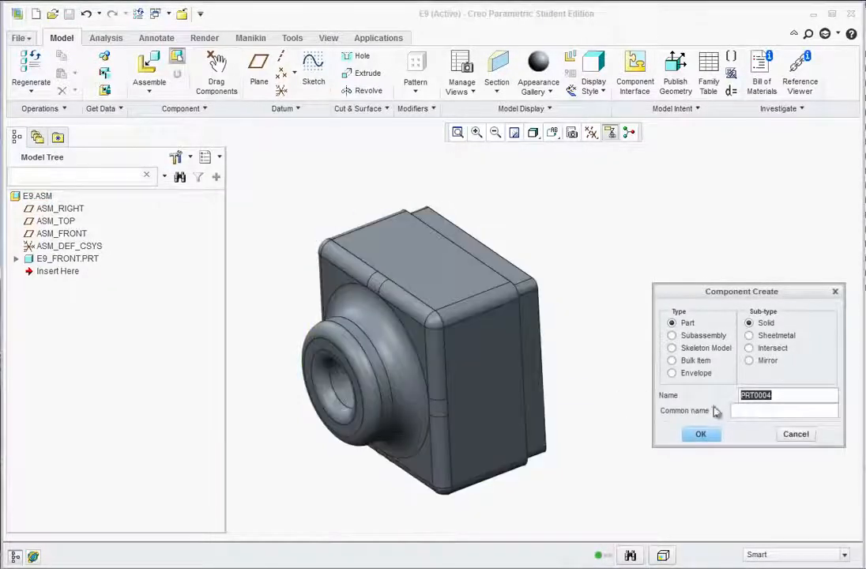
pyautogui.write('E9')
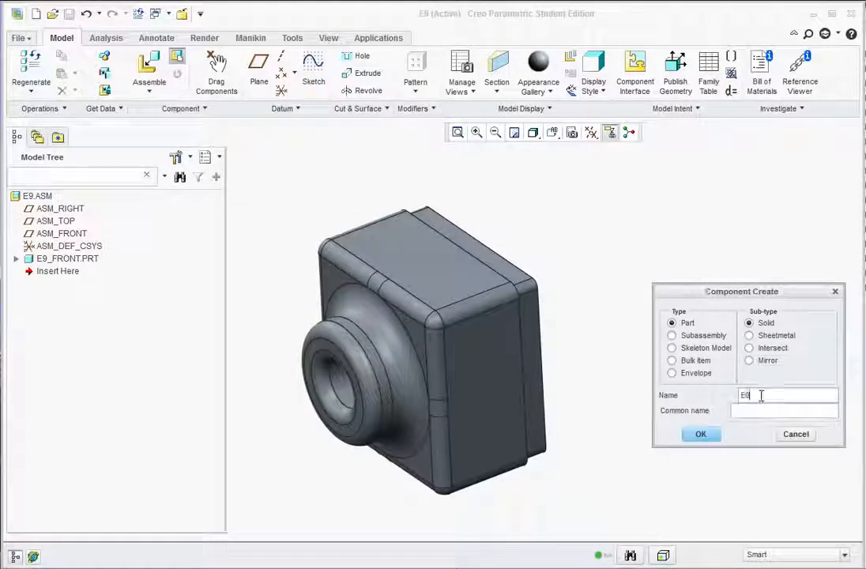
pyautogui.write('_REAR')
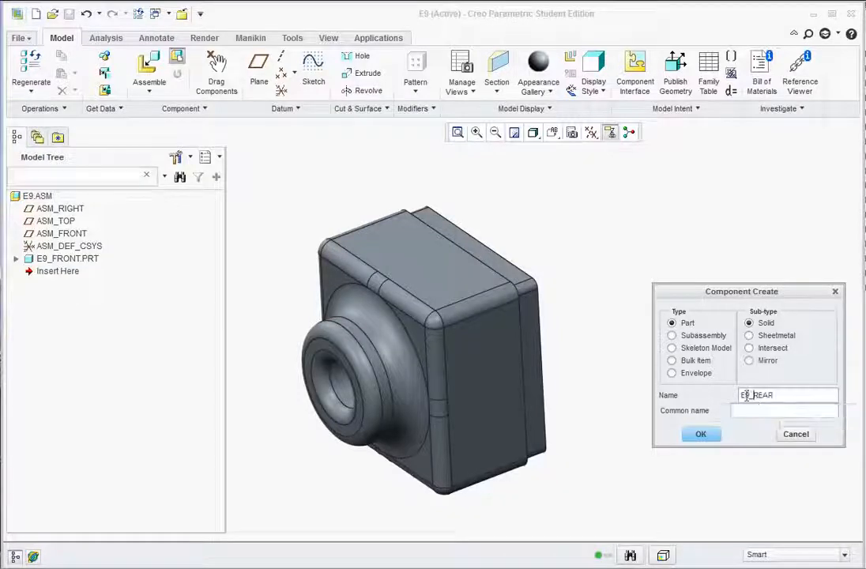
pyautogui.click(700, 436)
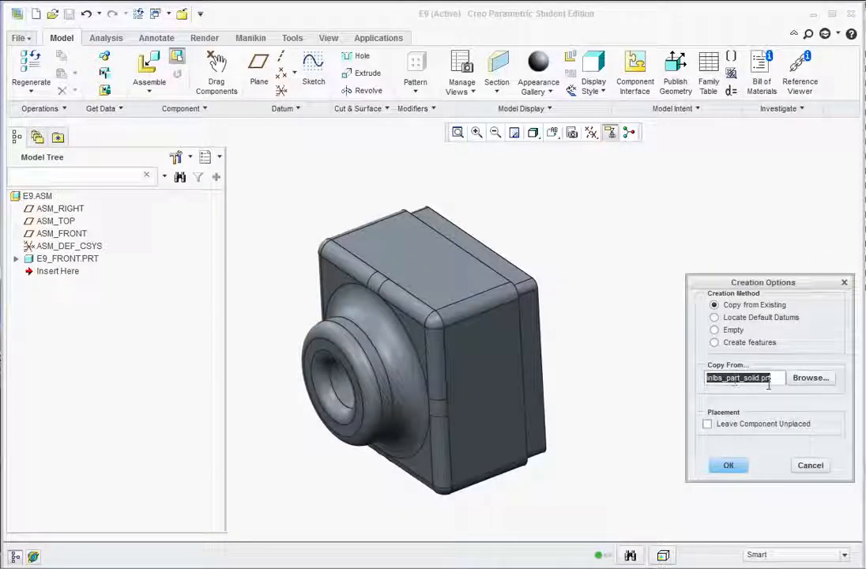
pyautogui.click(727, 467)
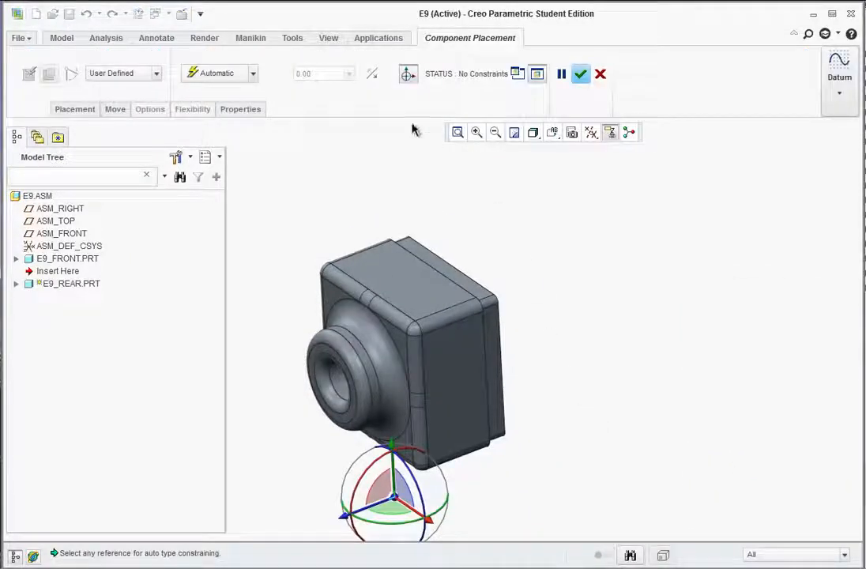
# Step: Place the E9_REAR component in the assembly with a Default constraint and complete the placement
pyautogui.click(253, 73)
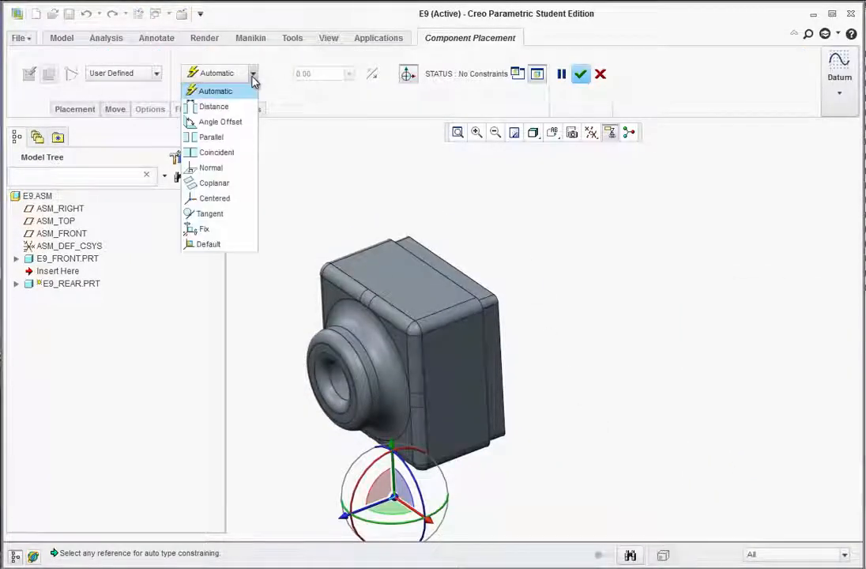
pyautogui.click(198, 244)
pyautogui.moveTo(582, 434); pyautogui.dragTo(605, 426, button='middle')
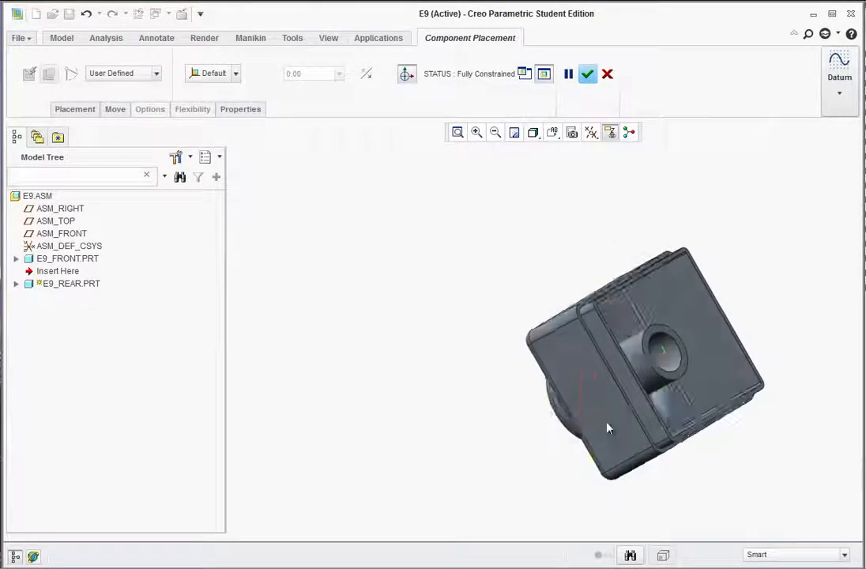
pyautogui.click(587, 73)
pyautogui.scroll(2, 425, 355)
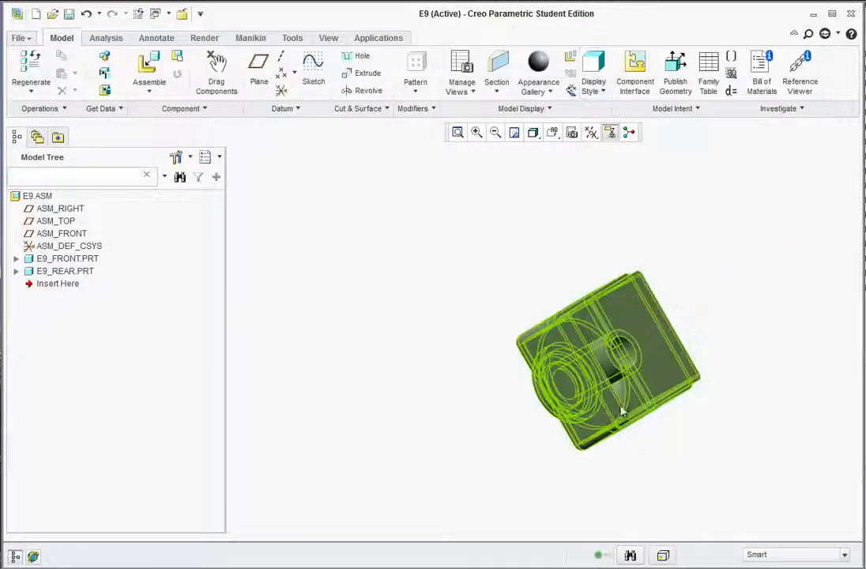
pyautogui.scroll(-3, 654, 355)
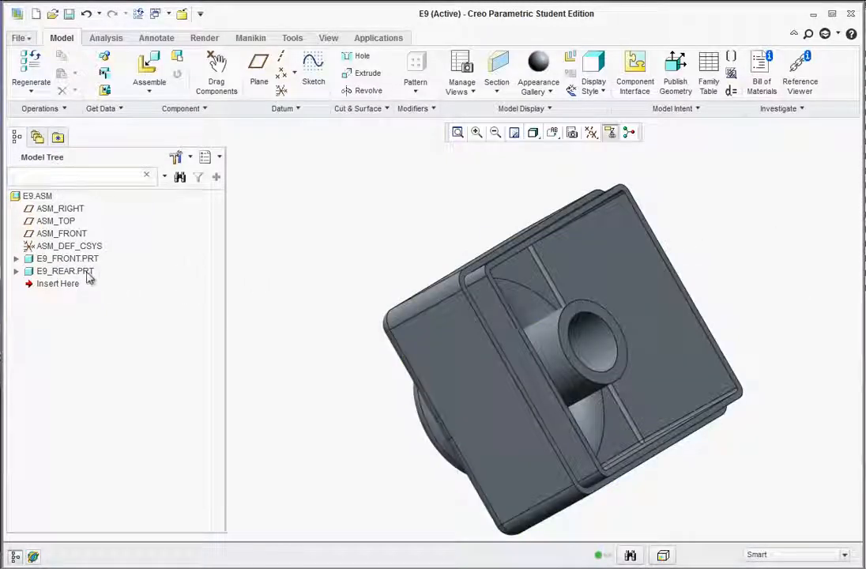
# Step: Activate E9_REAR and start a sketch on the ledge face of E9_FRONT at the base of its lip
pyautogui.rightClick(47, 273)
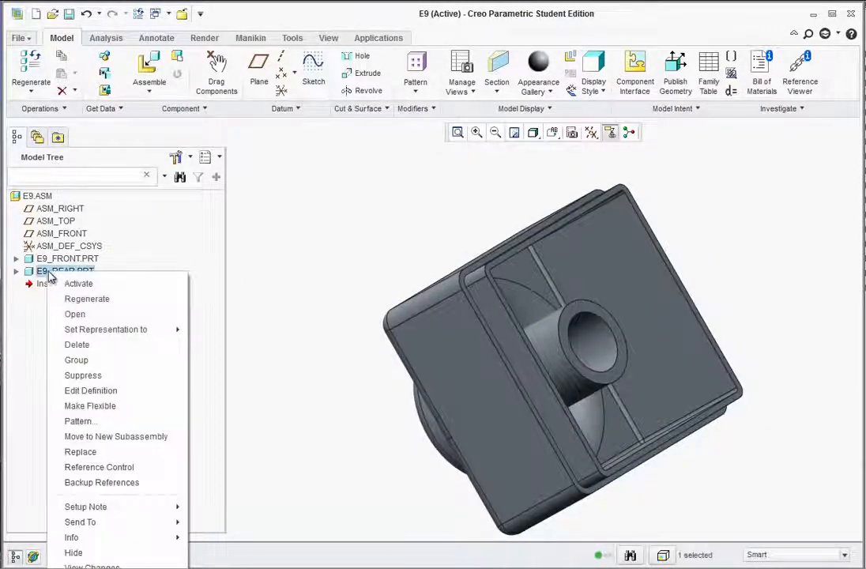
pyautogui.click(71, 286)
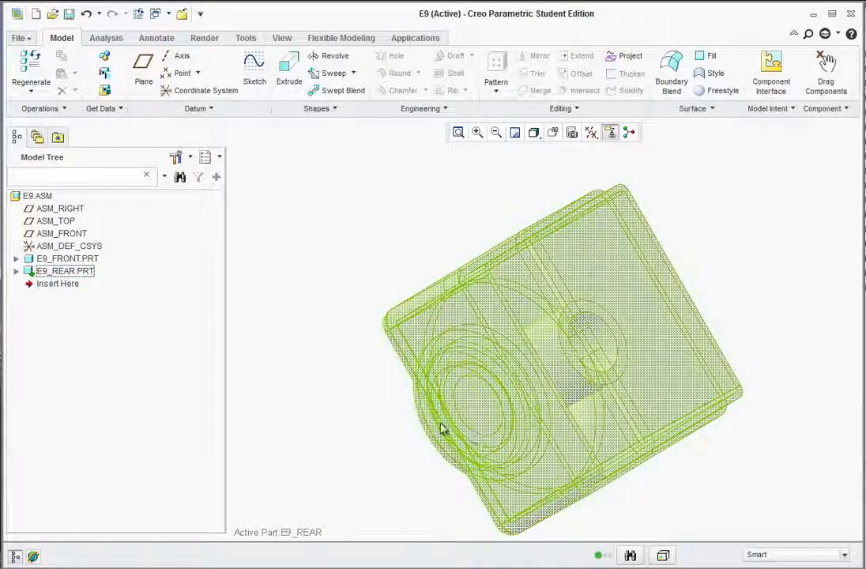
pyautogui.moveTo(348, 417); pyautogui.dragTo(346, 412, button='middle')
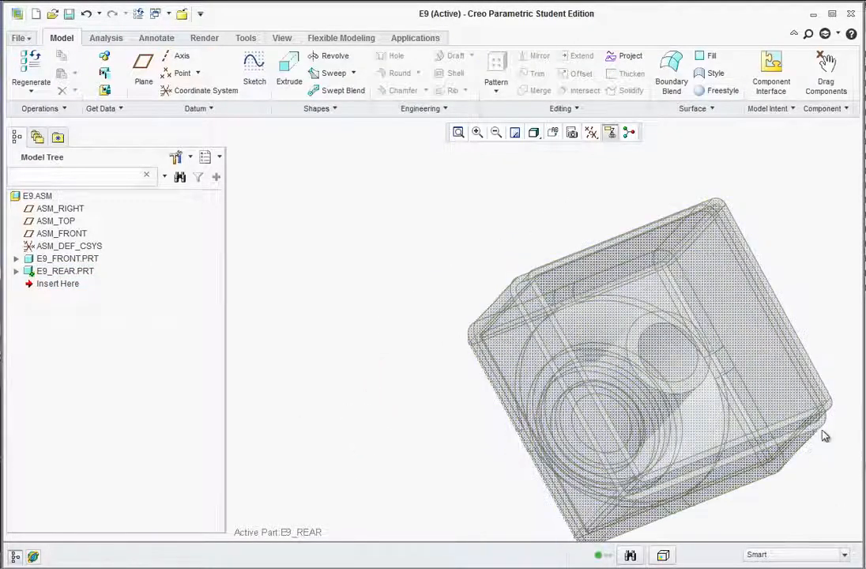
pyautogui.scroll(-2, 823, 434)
pyautogui.scroll(2, 725, 400)
pyautogui.scroll(-5, 507, 294)
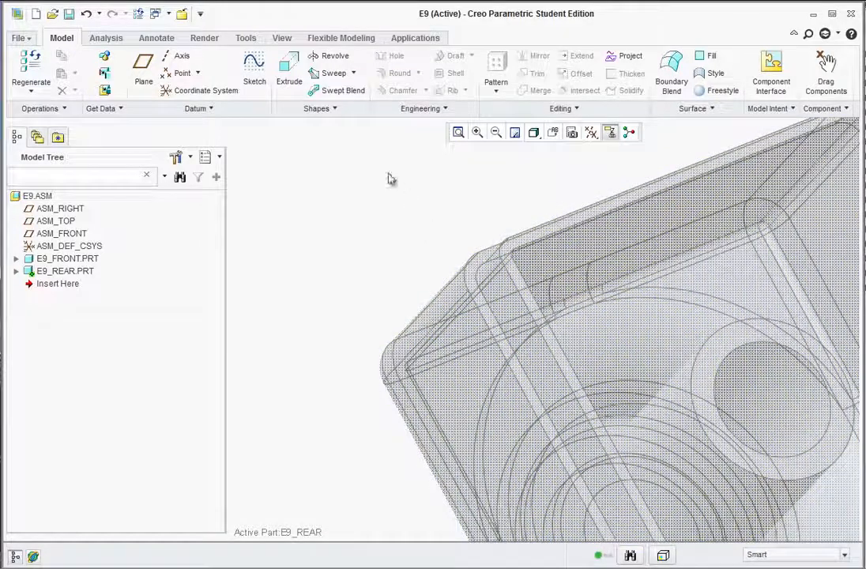
pyautogui.click(254, 63)
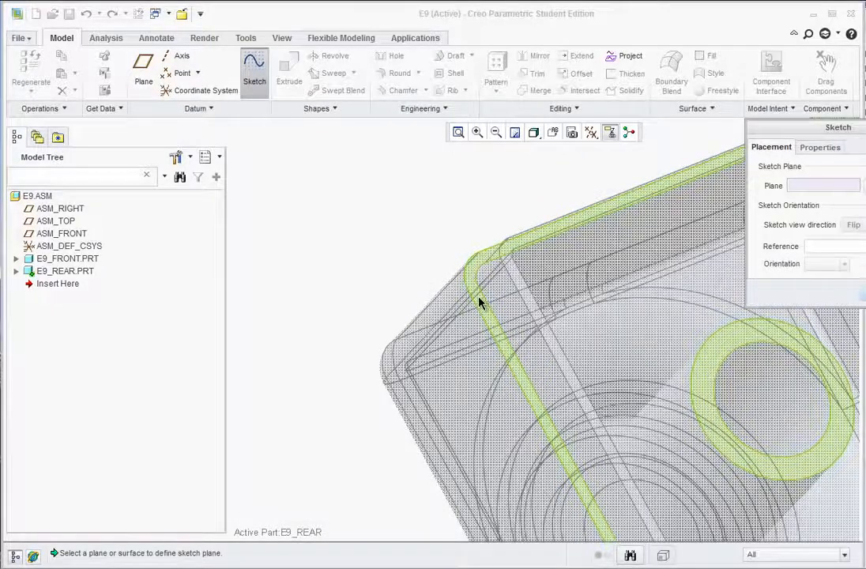
pyautogui.moveTo(480, 300); pyautogui.dragTo(462, 303, button='middle')
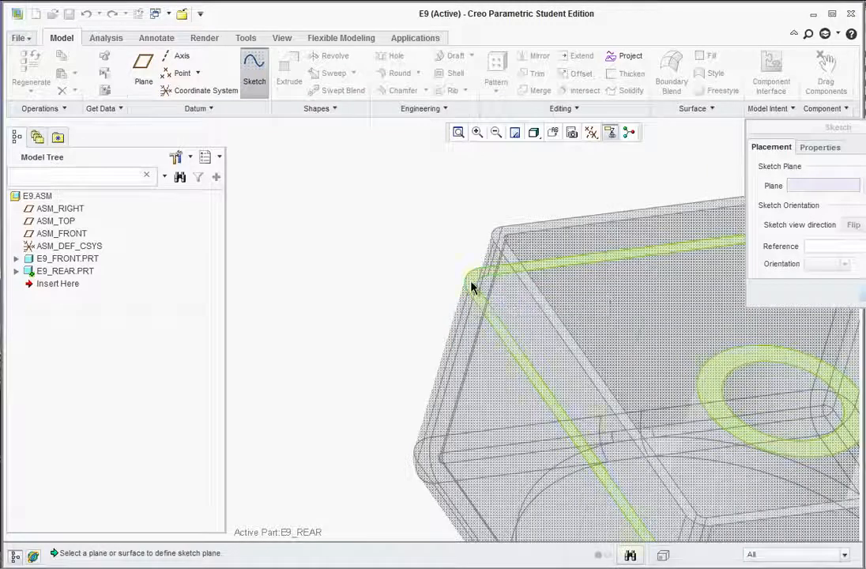
pyautogui.click(471, 284)
pyautogui.click(861, 293)
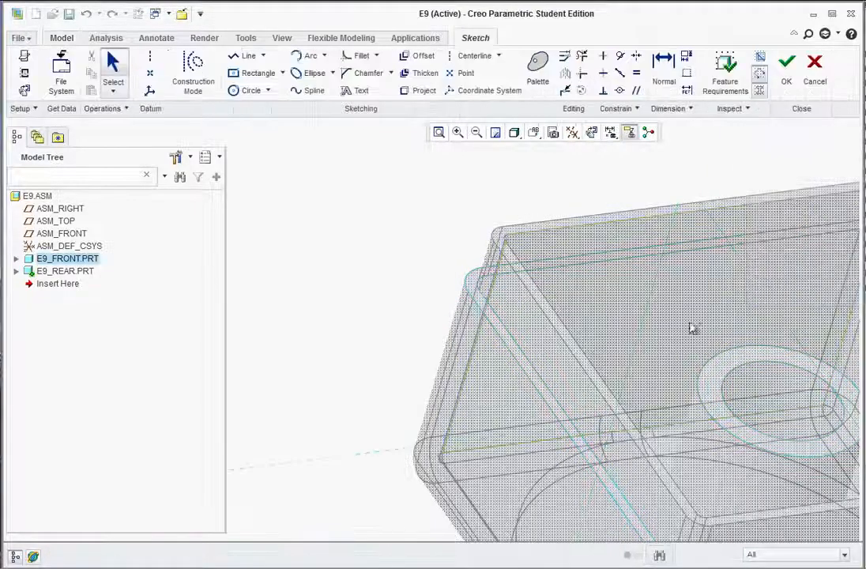
# Step: Project the ledge's full outer edge chain into the sketch as a closed loop and finish the sketch
pyautogui.scroll(3, 466, 355)
pyautogui.scroll(-2, 677, 463)
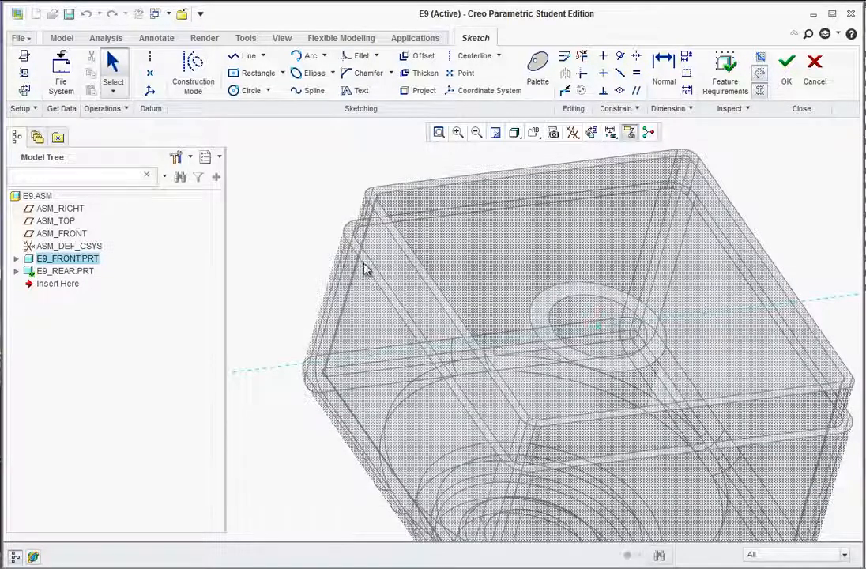
pyautogui.click(417, 91)
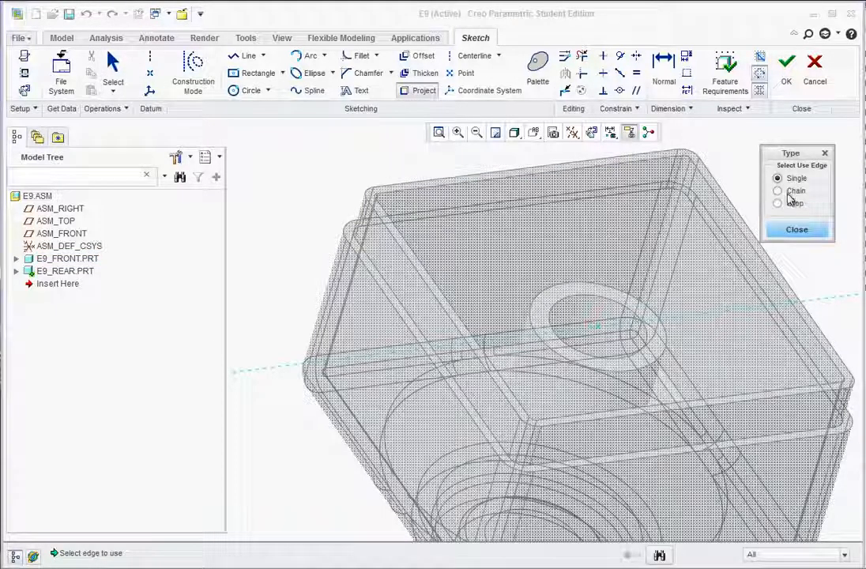
pyautogui.click(780, 191)
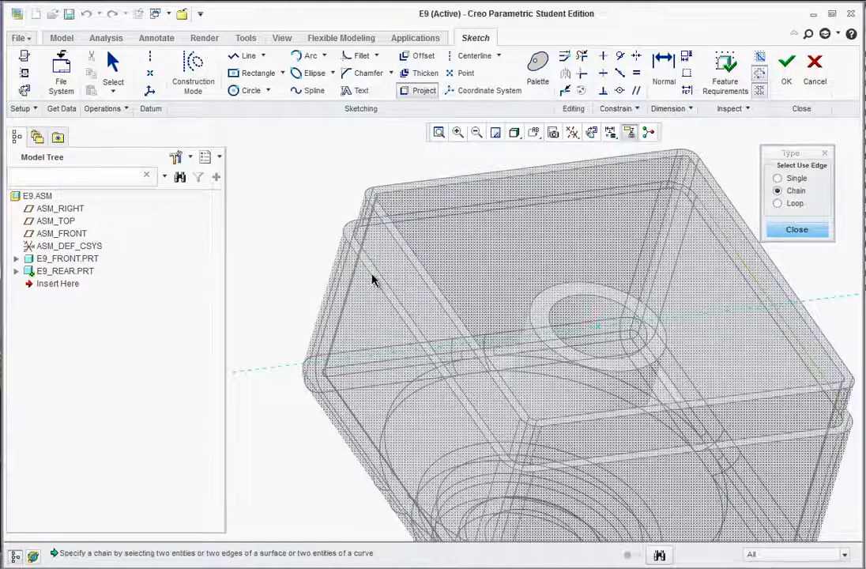
pyautogui.click(347, 238)
pyautogui.click(346, 234)
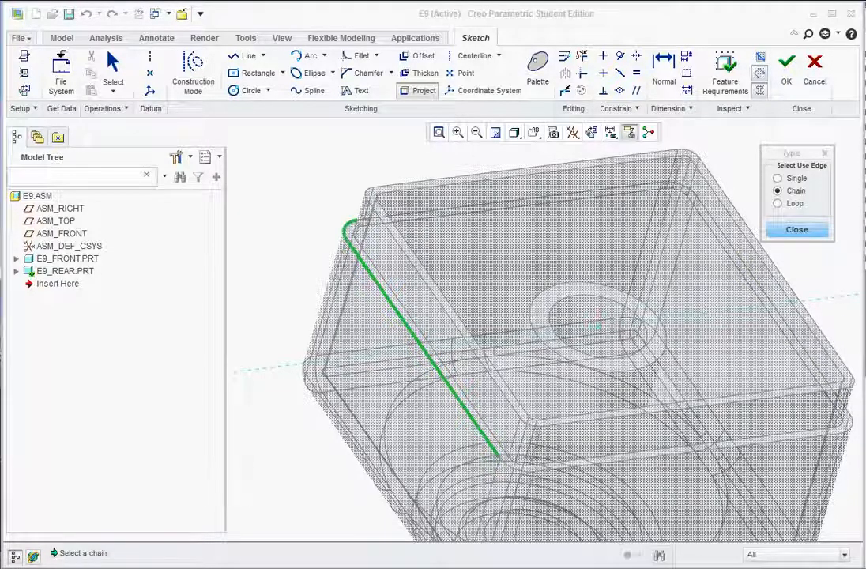
pyautogui.moveTo(864, 294); pyautogui.dragTo(703, 248)
pyautogui.click(720, 296)
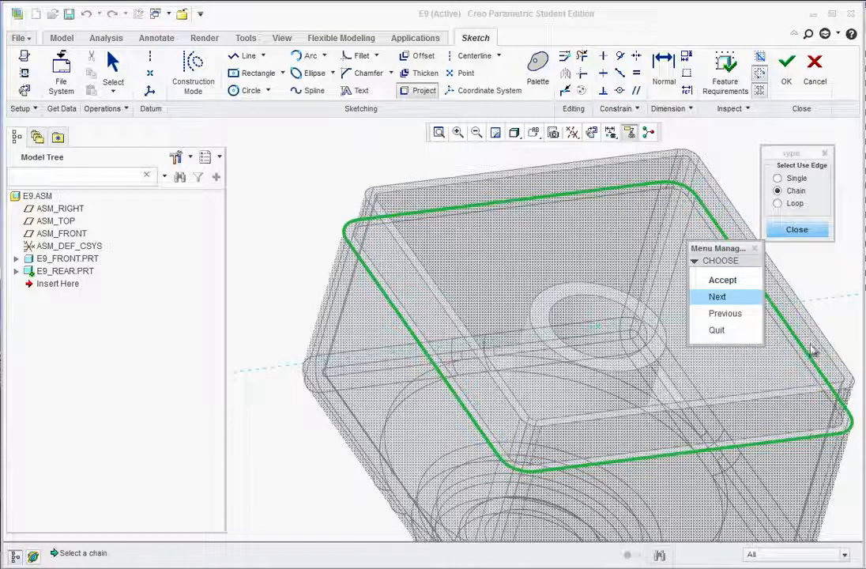
pyautogui.click(721, 280)
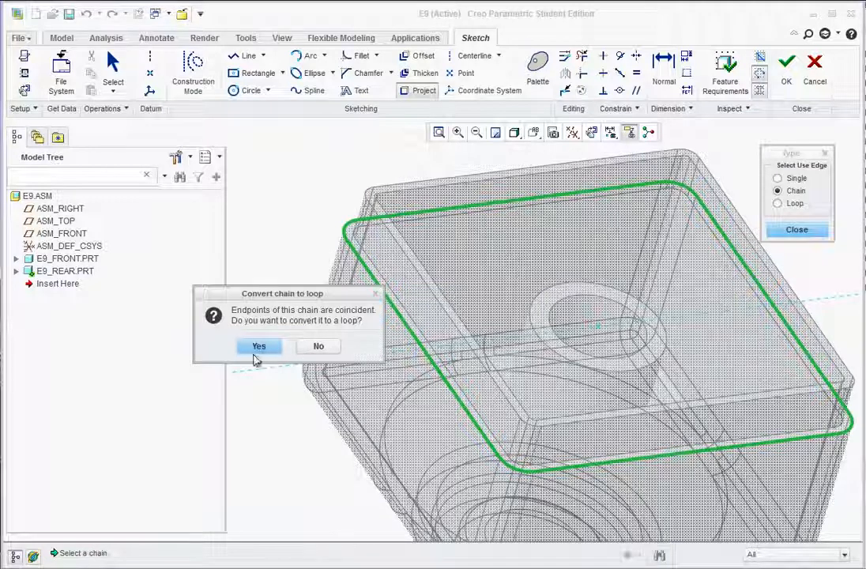
pyautogui.click(262, 348)
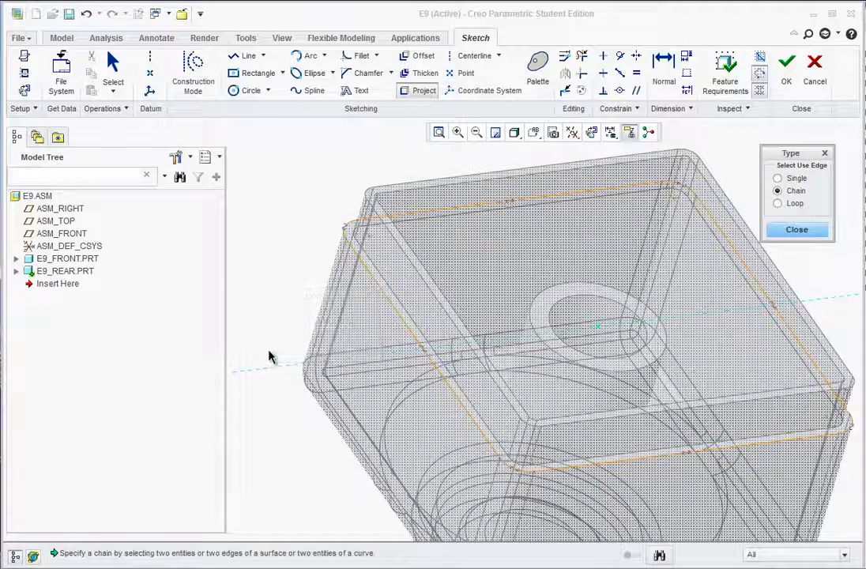
pyautogui.click(782, 231)
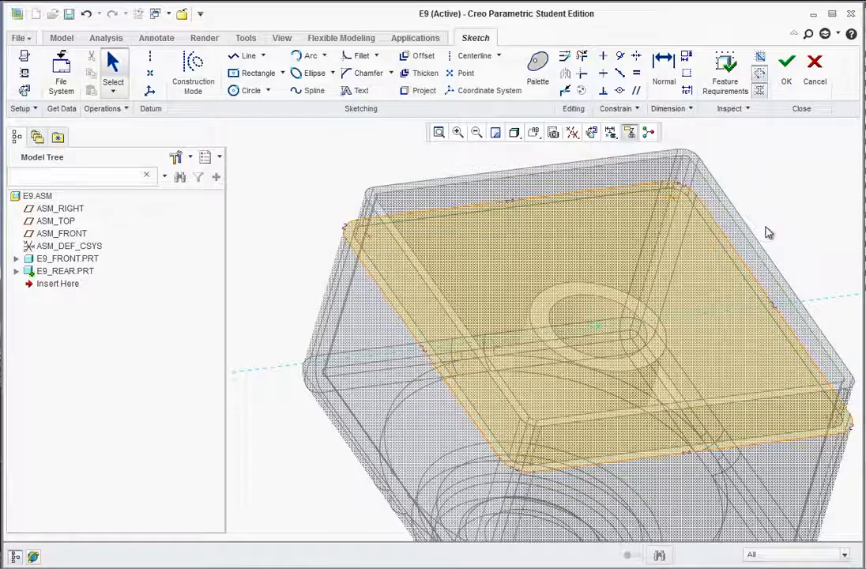
pyautogui.click(785, 69)
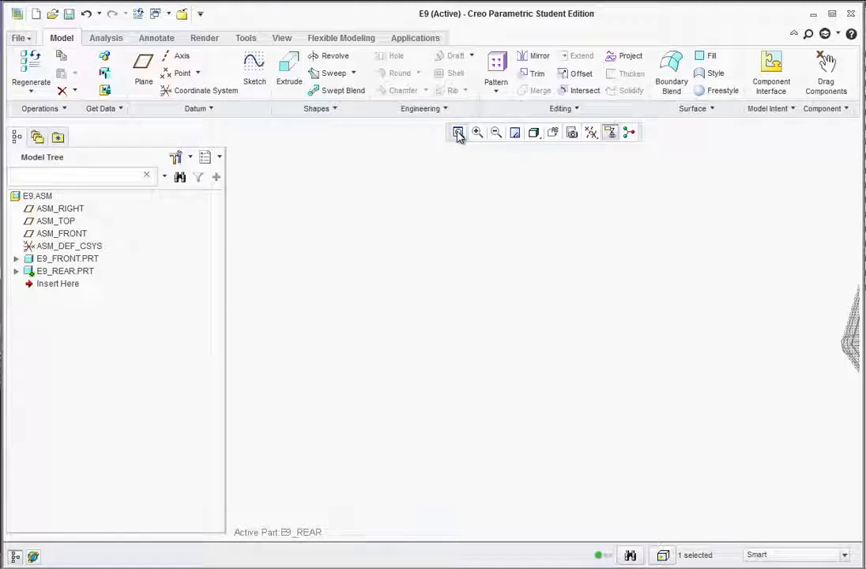
# Step: Consult the Exercise 10 pencil sharpener cup drawing in the PDF and extrude the projected outline in Creo to a depth of 1.5
pyautogui.click(458, 132)
pyautogui.click(289, 71)
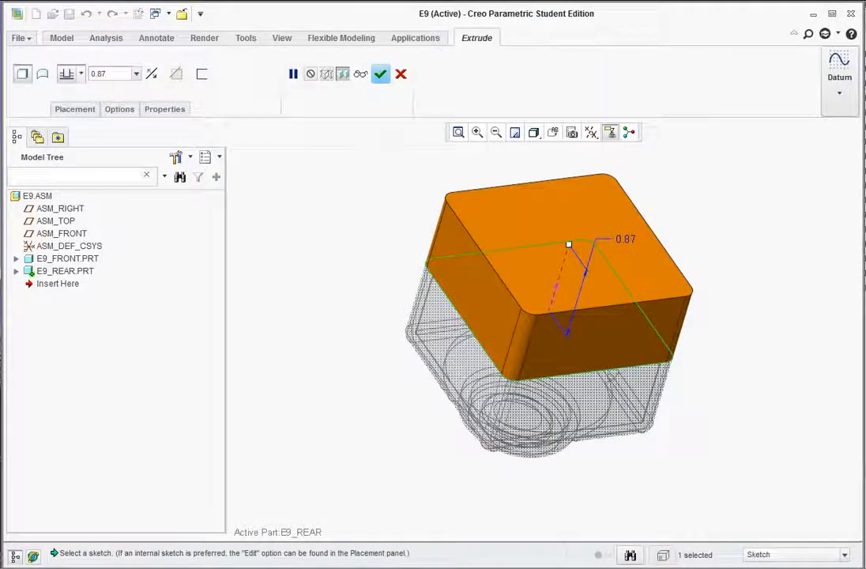
pyautogui.hotkey('alt', 'Tab')
pyautogui.scroll(-5, 353, 498)
pyautogui.scroll(-10, 353, 499)
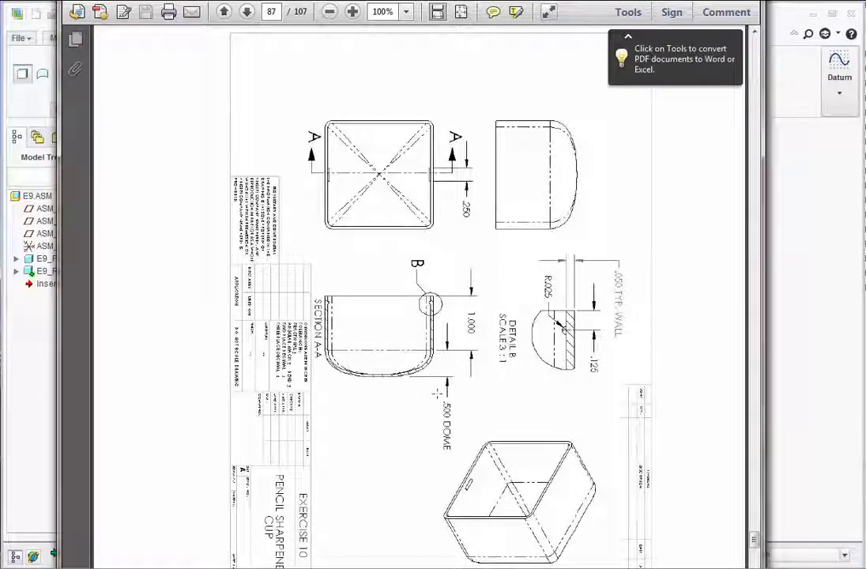
pyautogui.click(32, 393)
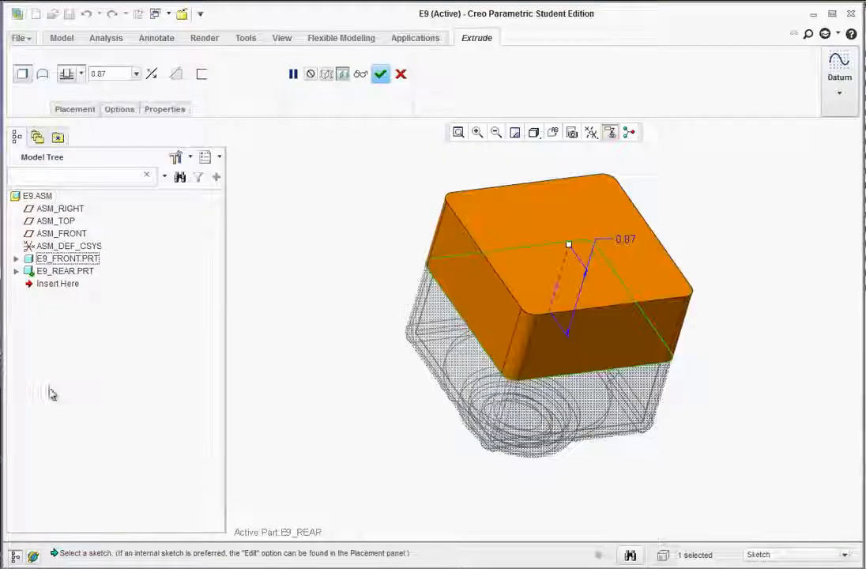
pyautogui.doubleClick(632, 245)
pyautogui.write('1.5')
pyautogui.press('Return')
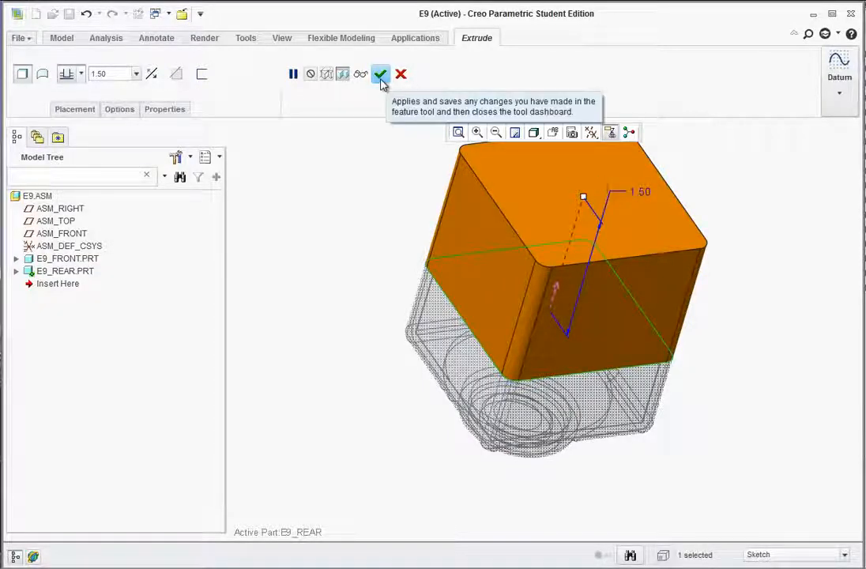
pyautogui.click(379, 74)
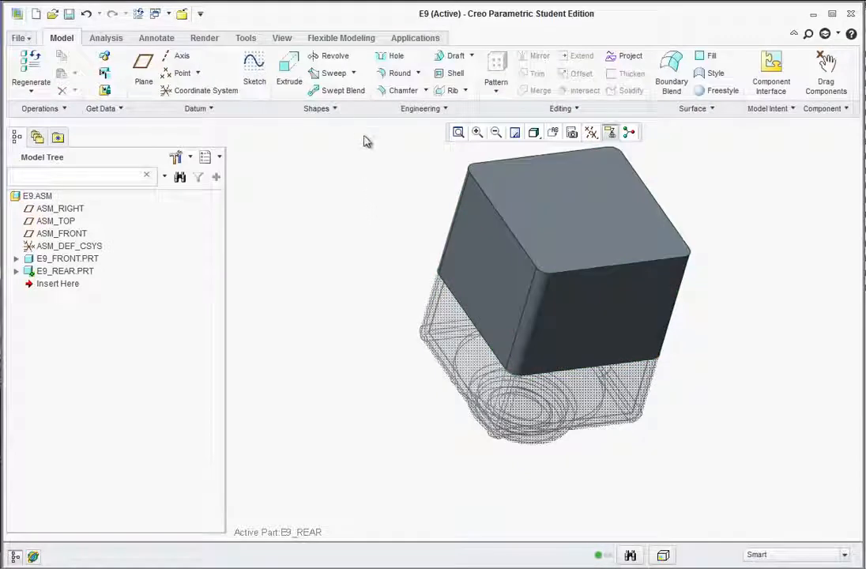
# Step: Round the outer edges of the E9_REAR block's closed end with a 0.5 radius
pyautogui.click(399, 73)
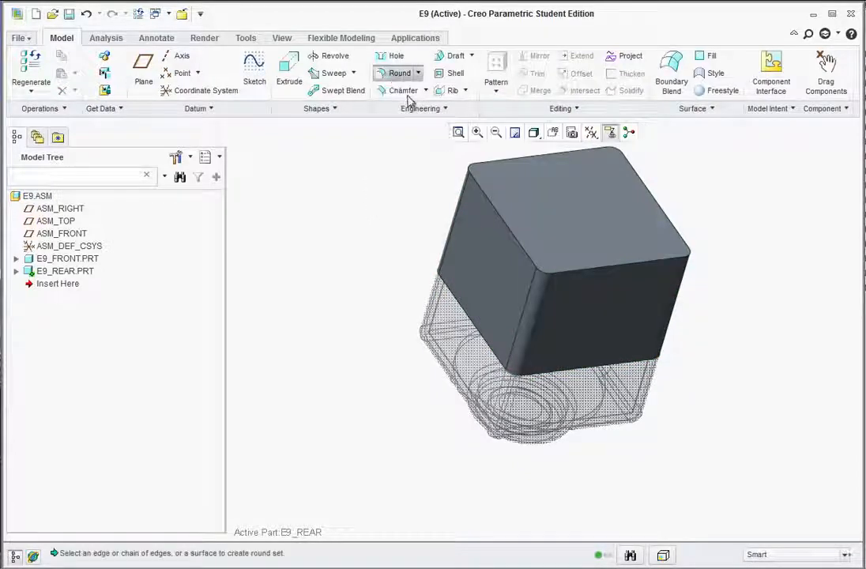
pyautogui.click(606, 268)
pyautogui.moveTo(615, 275); pyautogui.dragTo(605, 302)
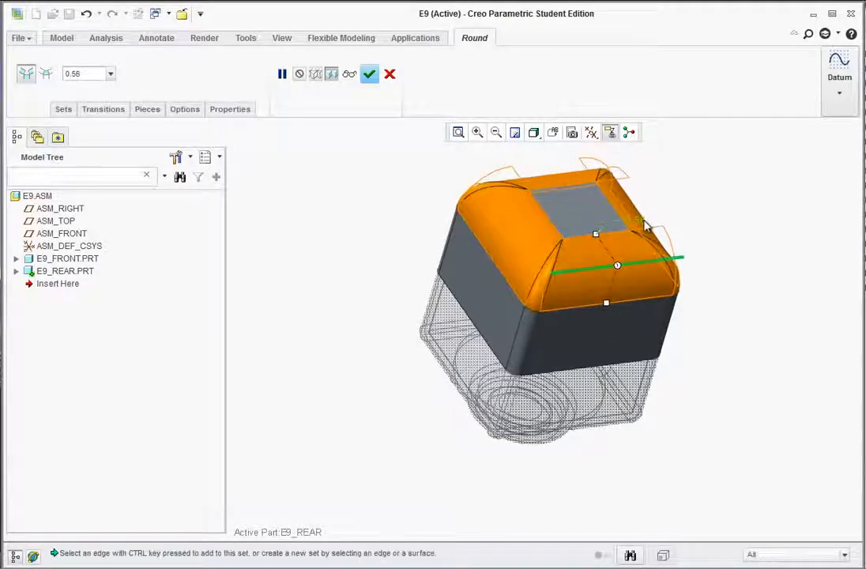
pyautogui.write('0.5')
pyautogui.press('Return')
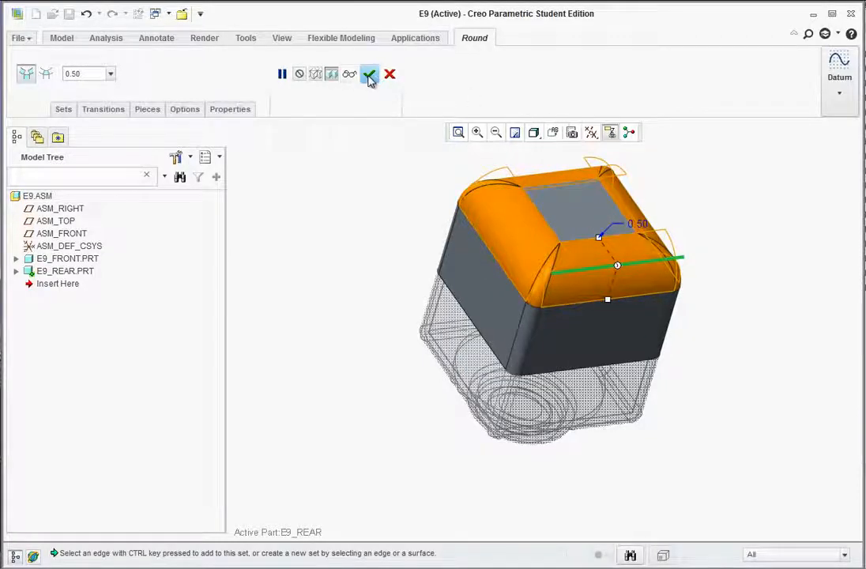
pyautogui.click(369, 75)
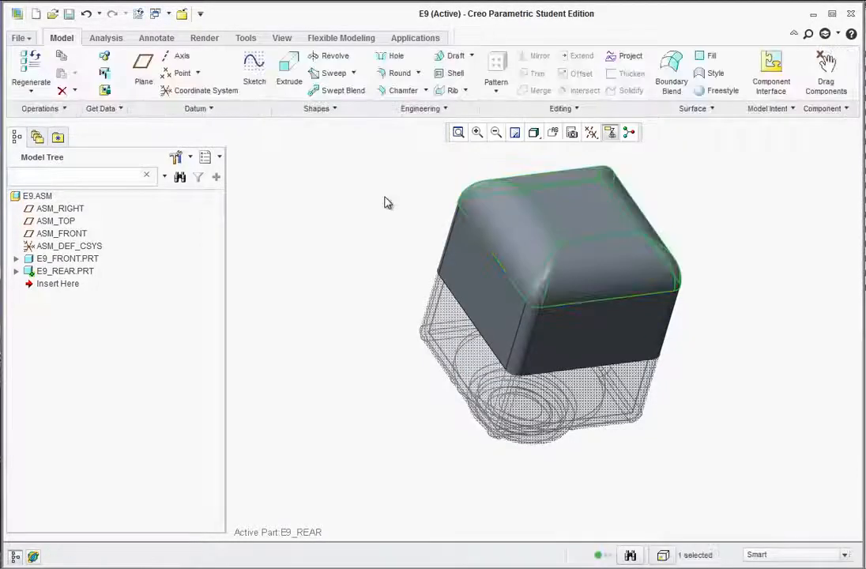
pyautogui.click(401, 315)
pyautogui.moveTo(451, 282); pyautogui.dragTo(580, 313, button='middle')
pyautogui.scroll(3, 587, 336)
pyautogui.scroll(-4, 456, 311)
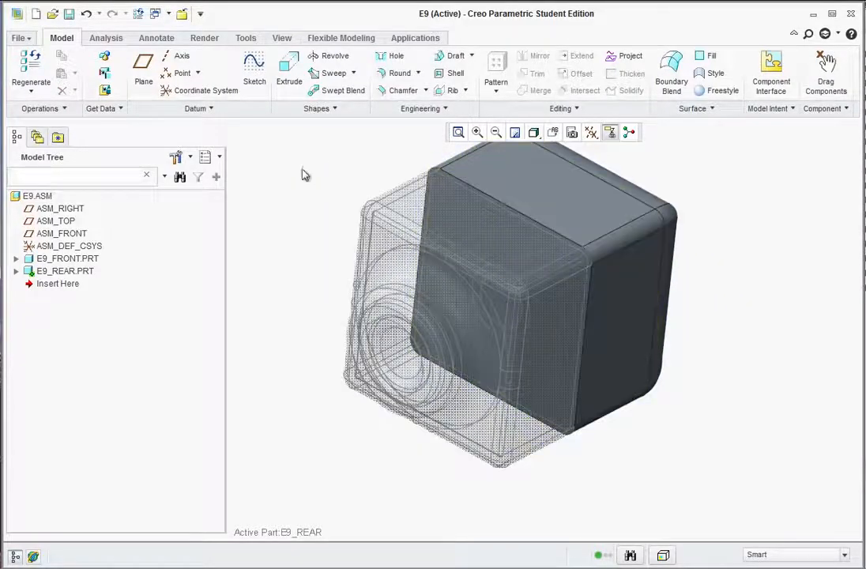
# Step: Shell E9_REAR to a 0.05 wall thickness, removing the face that meets E9_FRONT
pyautogui.click(451, 74)
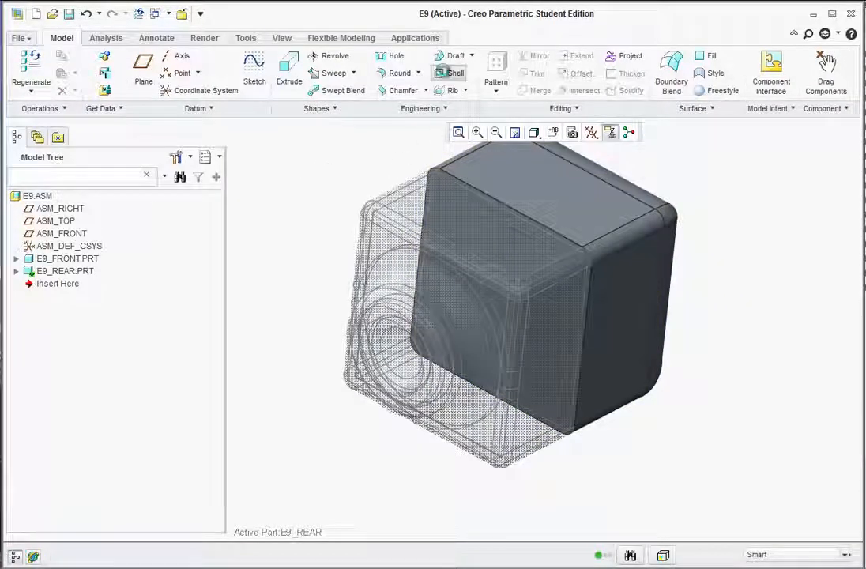
pyautogui.moveTo(90, 75); pyautogui.dragTo(43, 80)
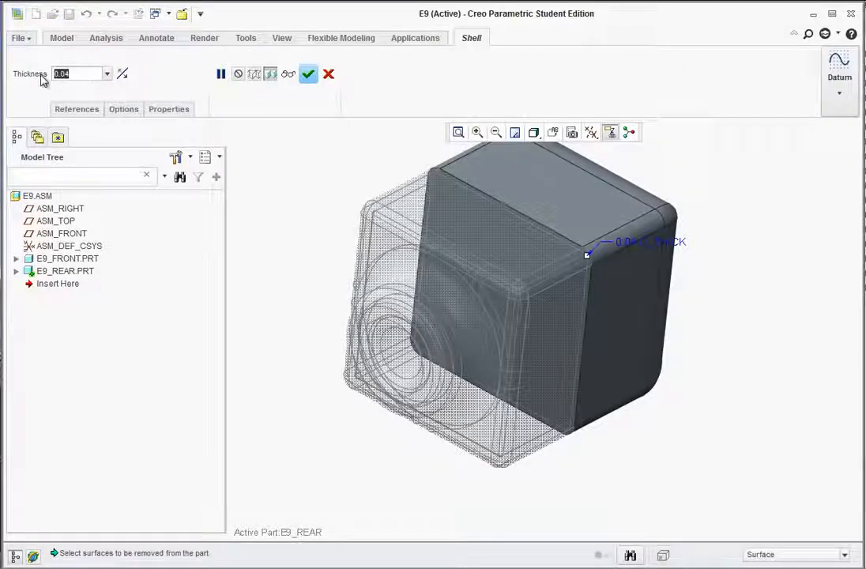
pyautogui.write('0.05')
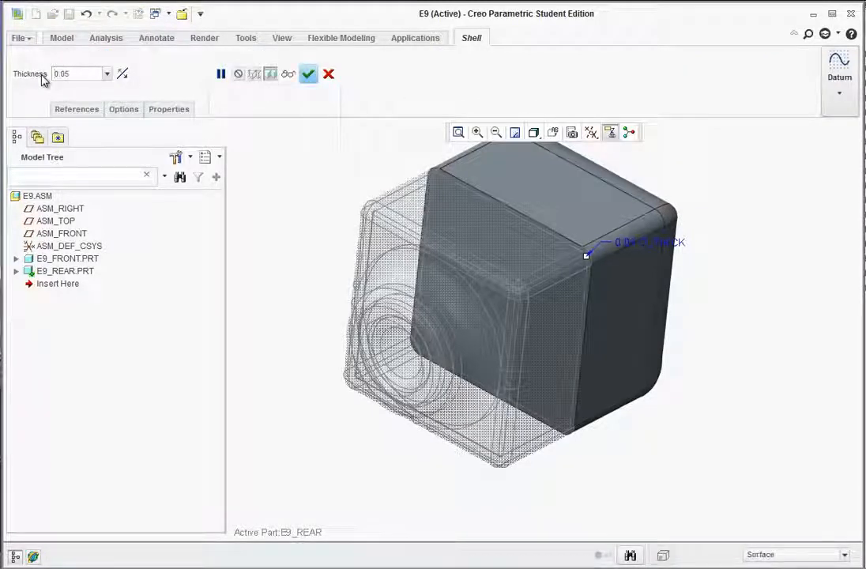
pyautogui.click(505, 261)
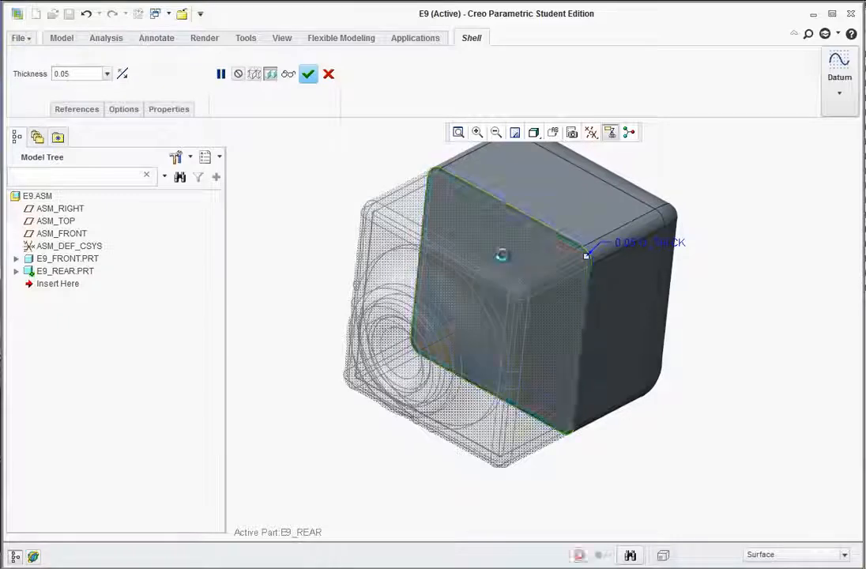
pyautogui.moveTo(367, 328); pyautogui.dragTo(346, 266, button='middle')
pyautogui.click(310, 79)
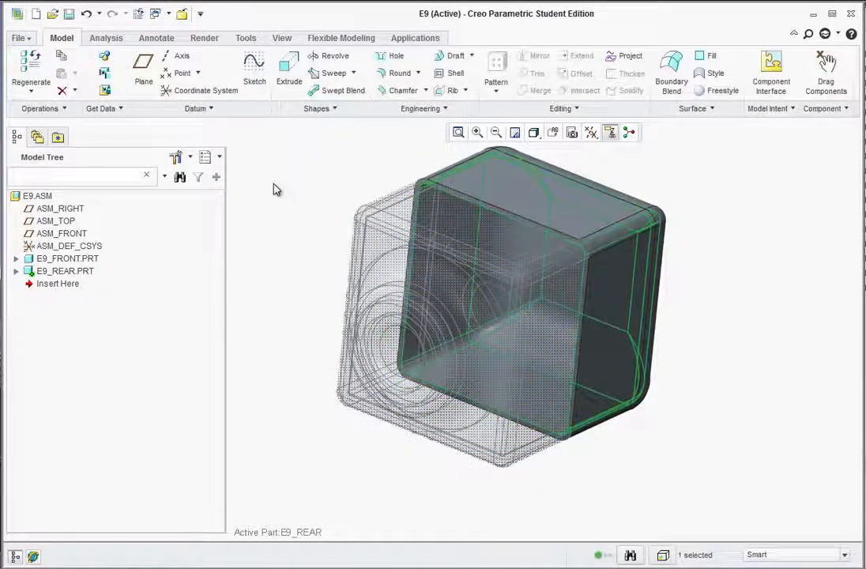
pyautogui.moveTo(464, 385); pyautogui.dragTo(605, 328, button='middle')
# Step: Consult the pencil sharpener cup drawing in the PDF and start a sketch on E9_REAR's RIGHT datum plane in Creo
pyautogui.hotkey('alt', 'Tab')
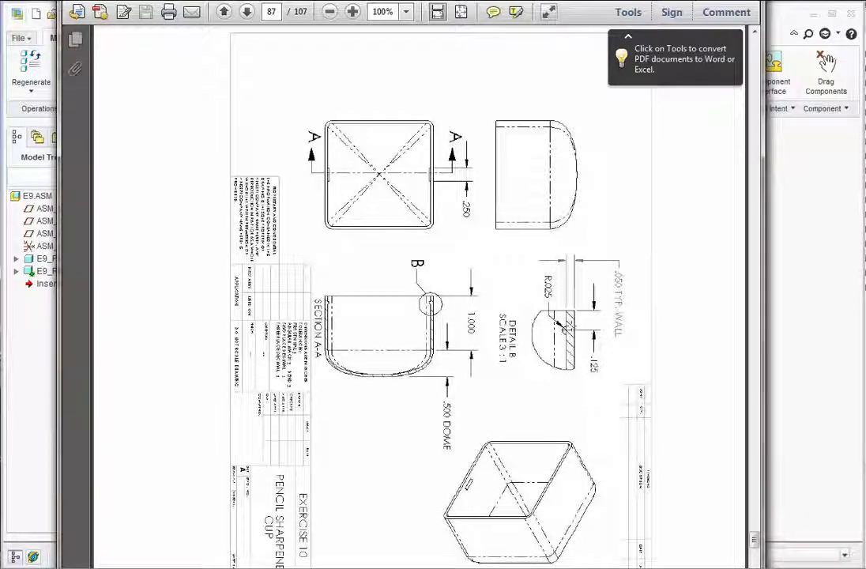
pyautogui.click(28, 365)
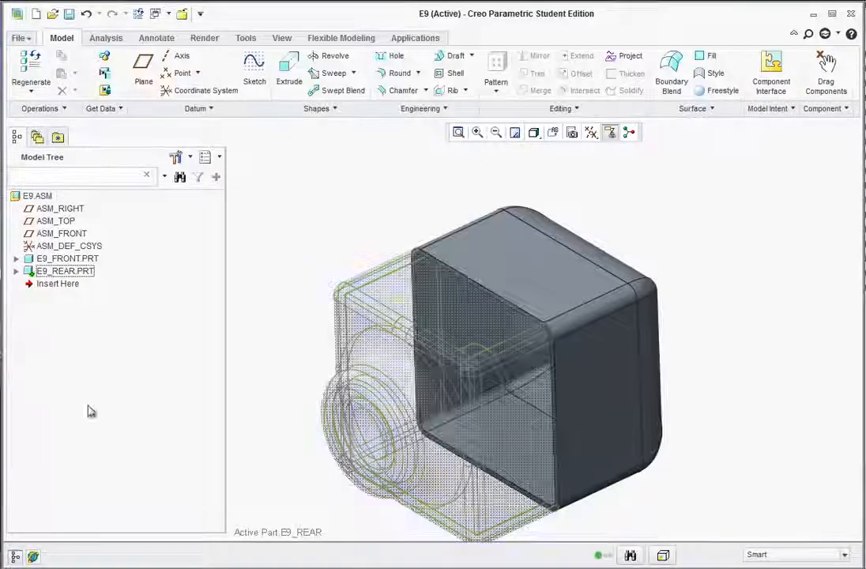
pyautogui.click(16, 271)
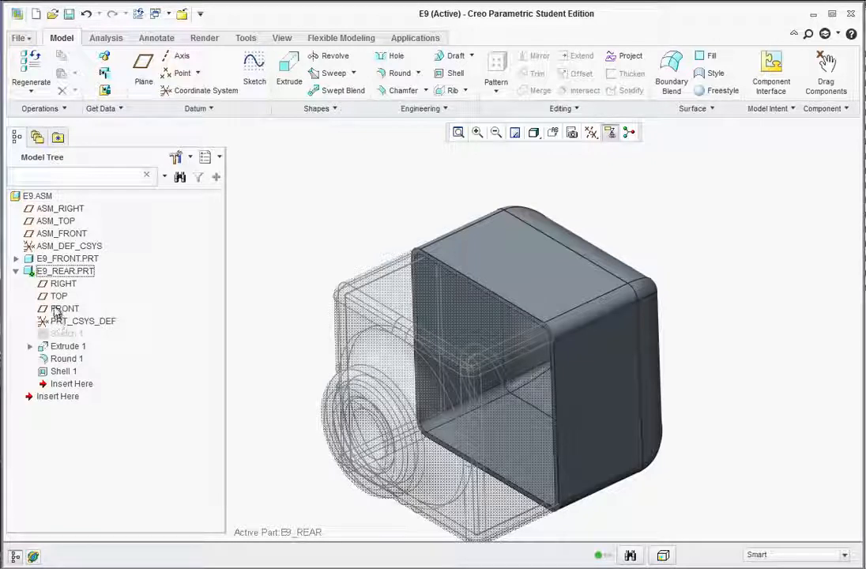
pyautogui.click(57, 284)
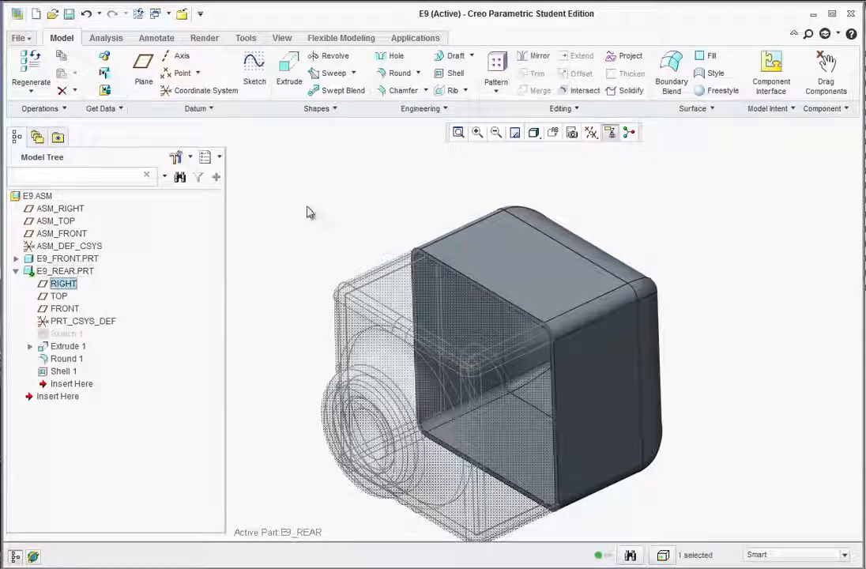
pyautogui.click(253, 68)
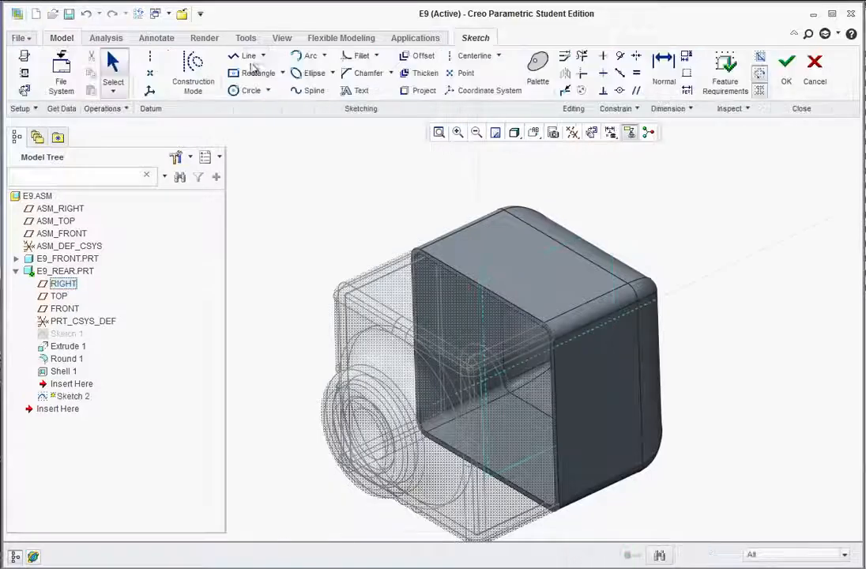
# Step: Orient the model to the saved RIGHT view and display it as wireframe
pyautogui.moveTo(456, 371)
pyautogui.mouseDown(button='middle')
pyautogui.moveTo(485, 354)
pyautogui.moveTo(469, 350)
pyautogui.moveTo(442, 364)
pyautogui.mouseUp(button='middle')
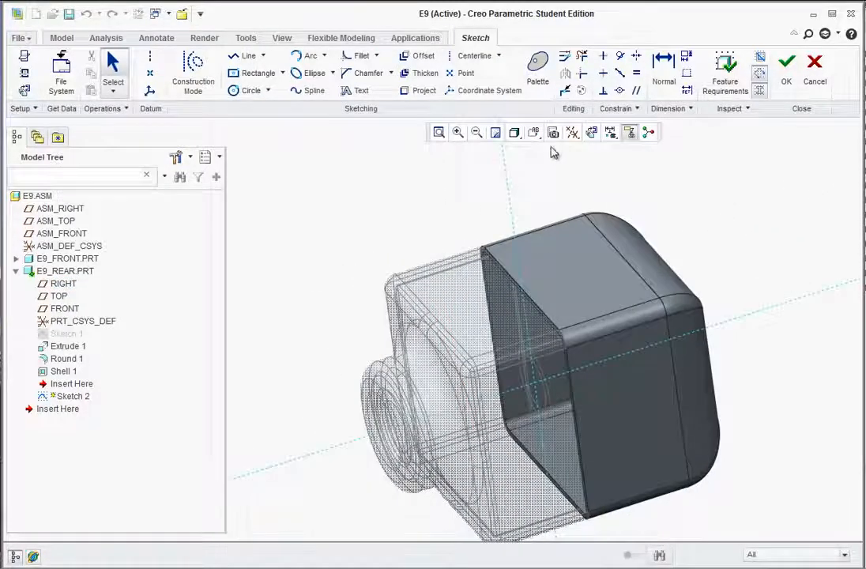
pyautogui.click(533, 133)
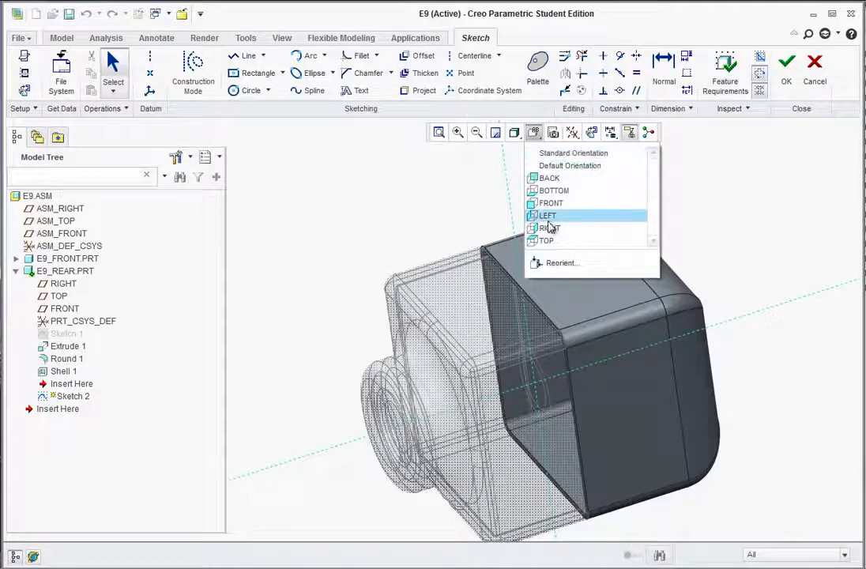
pyautogui.click(549, 228)
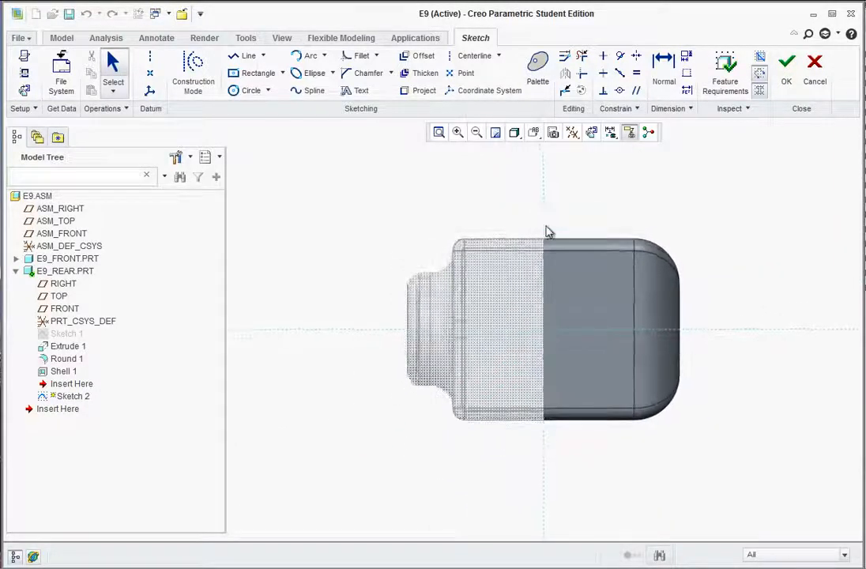
pyautogui.click(515, 131)
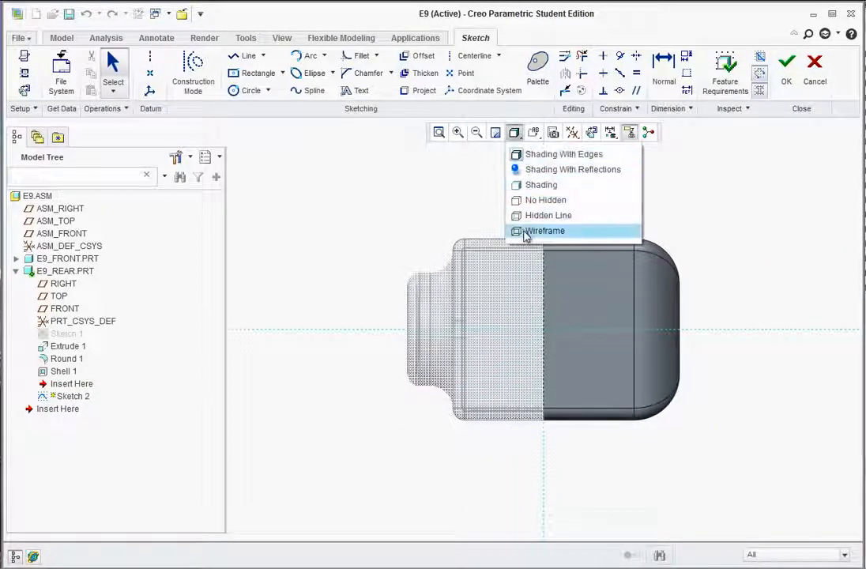
pyautogui.click(524, 231)
pyautogui.scroll(-8, 553, 244)
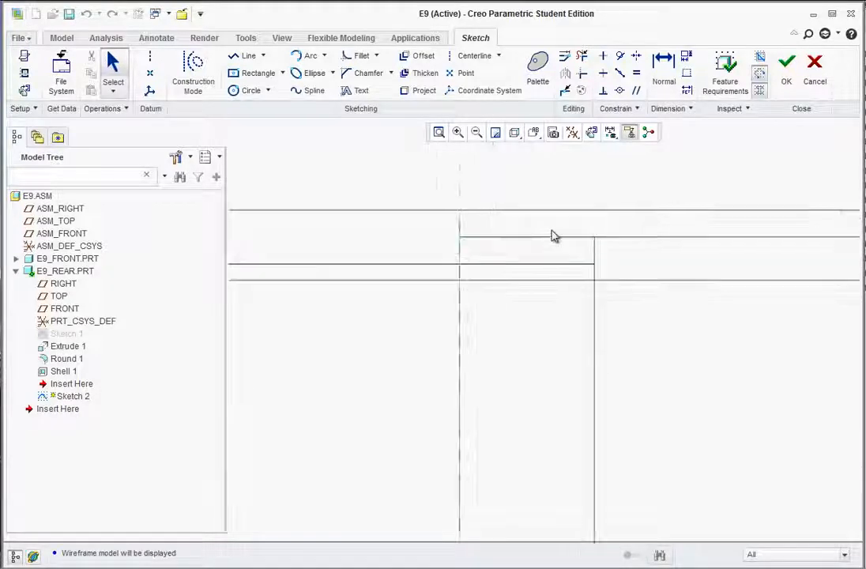
pyautogui.scroll(-2, 553, 236)
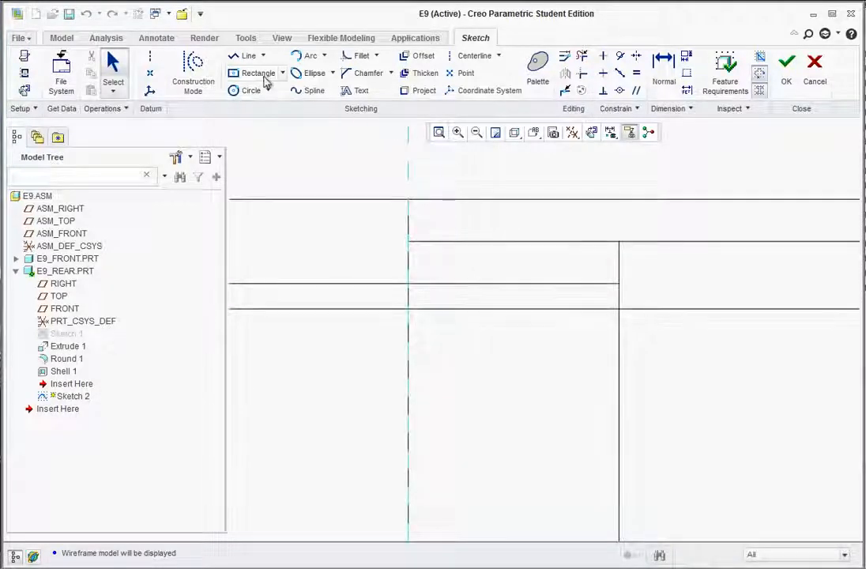
# Step: Add the upper and lower outer surfaces of E9_FRONT's lip as sketch references
pyautogui.click(237, 90)
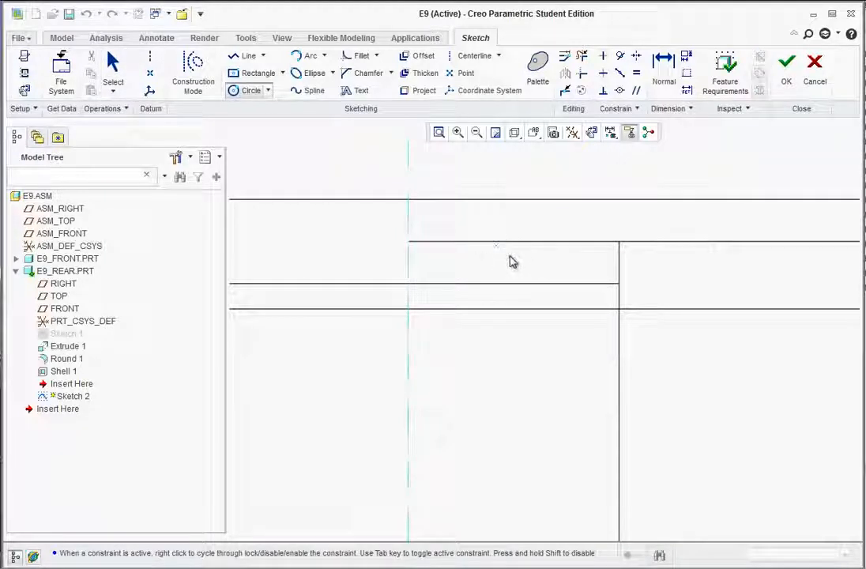
pyautogui.click(25, 73)
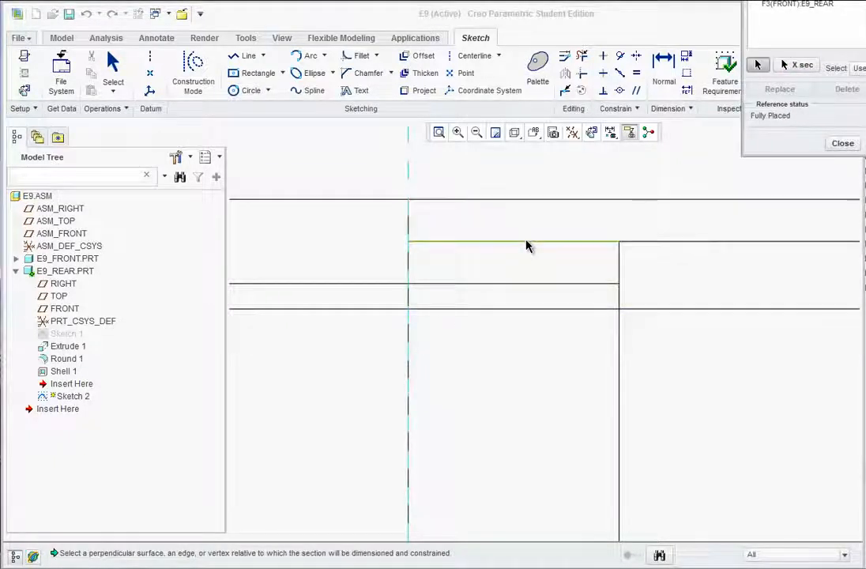
pyautogui.click(527, 243)
pyautogui.scroll(-3, 541, 351)
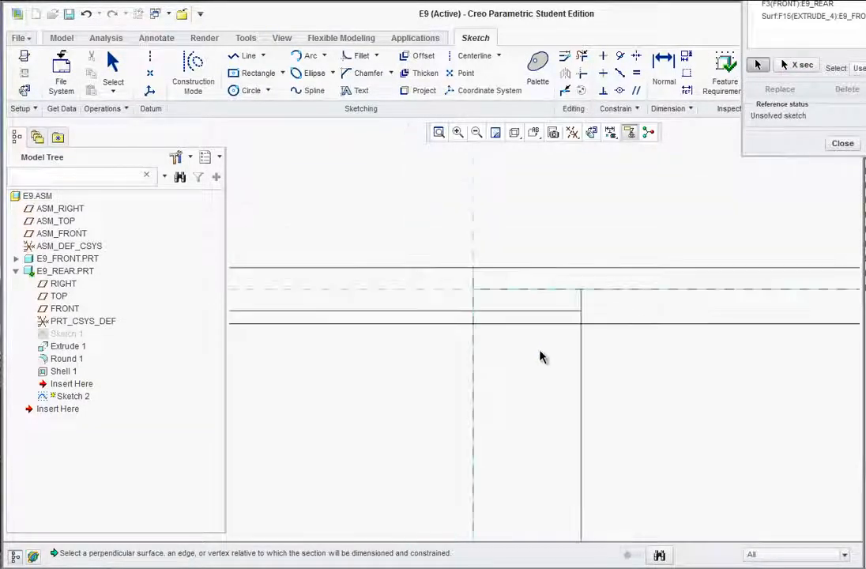
pyautogui.scroll(-3, 541, 357)
pyautogui.scroll(6, 525, 483)
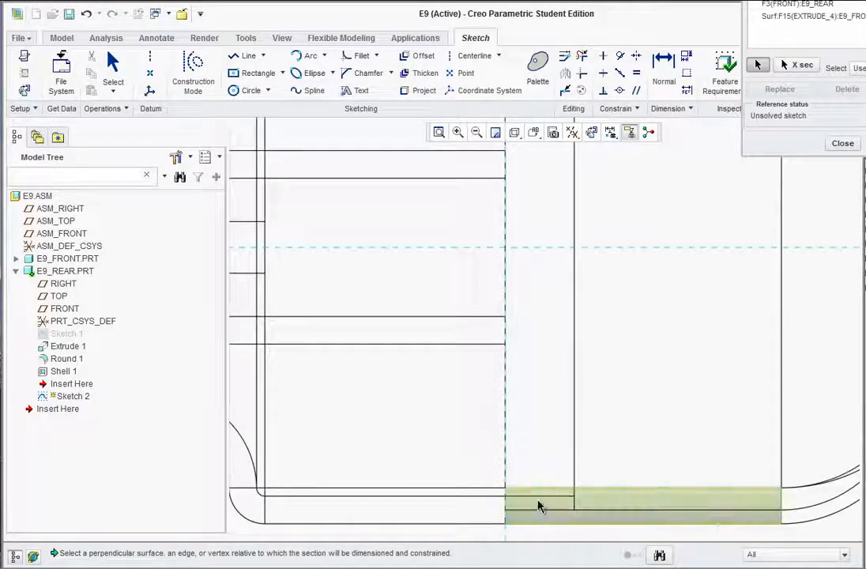
pyautogui.click(536, 515)
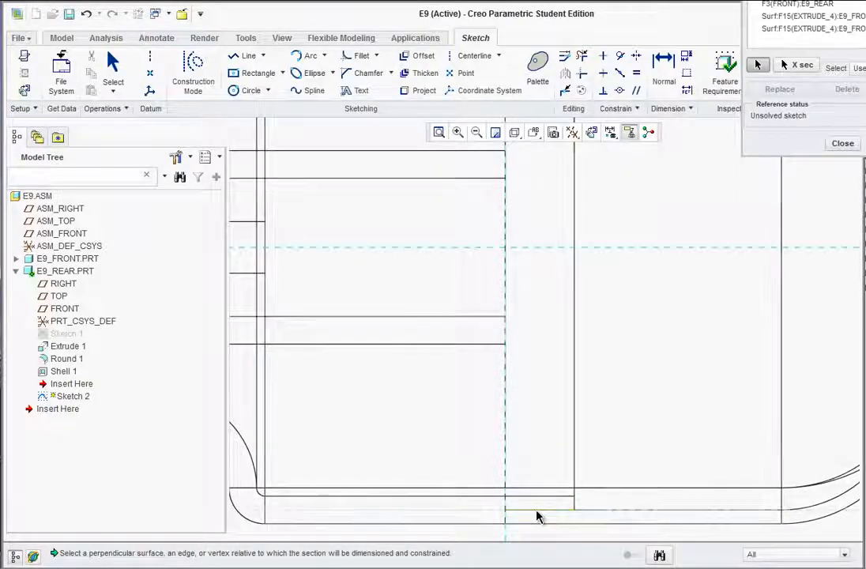
pyautogui.click(842, 145)
# Step: Sketch a circle about 0.05 in diameter centred on the upper lip reference, about 0.13 from the vertical reference
pyautogui.scroll(-4, 566, 342)
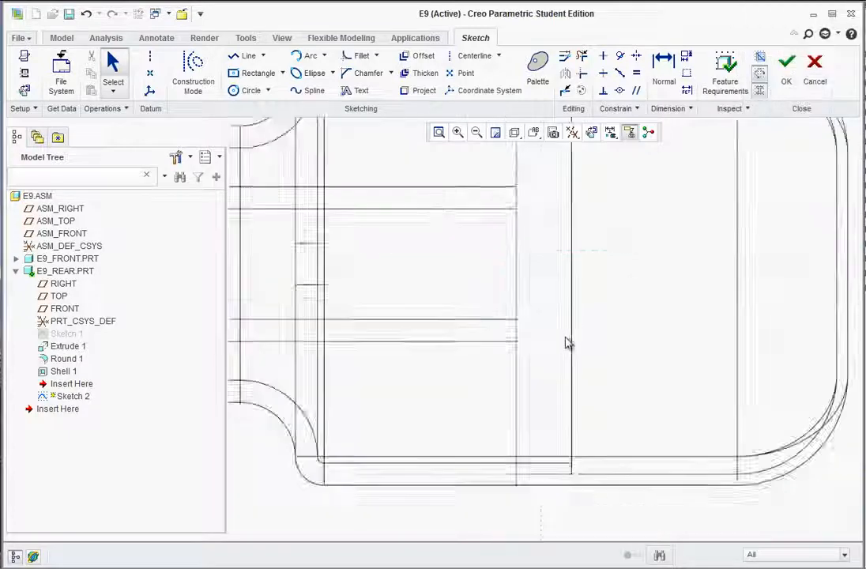
pyautogui.scroll(6, 574, 187)
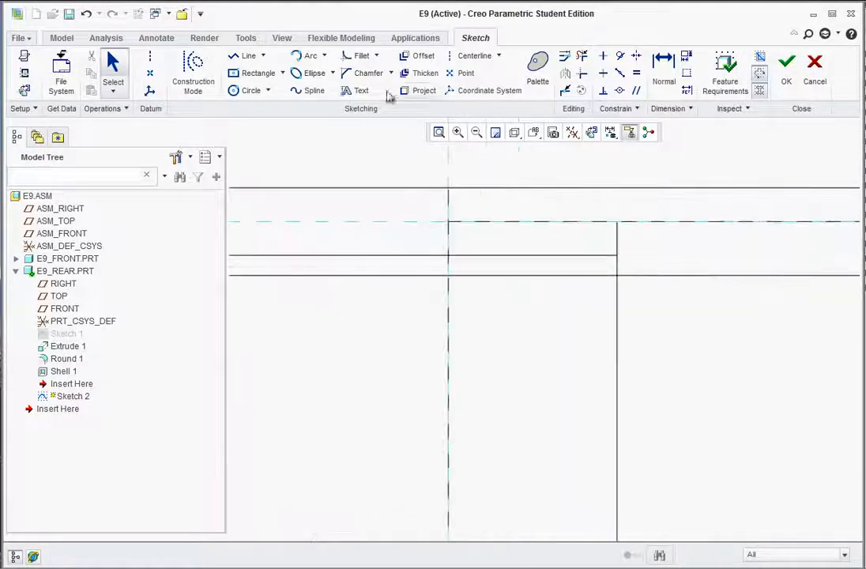
pyautogui.click(244, 90)
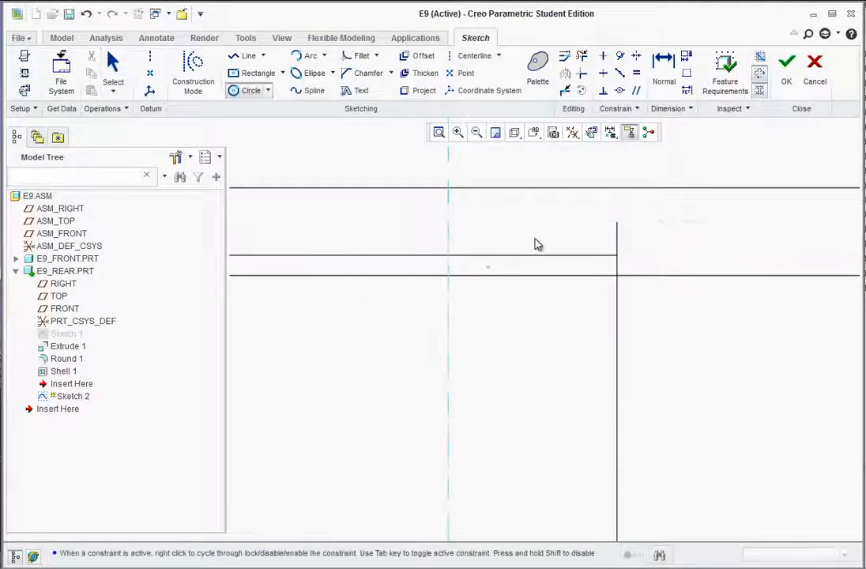
pyautogui.click(532, 221)
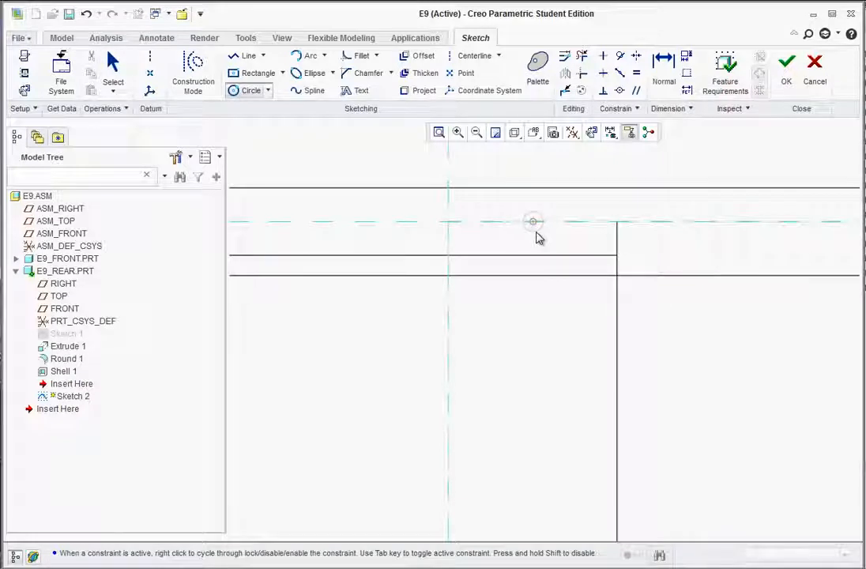
pyautogui.click(537, 236)
pyautogui.middleClick(583, 244)
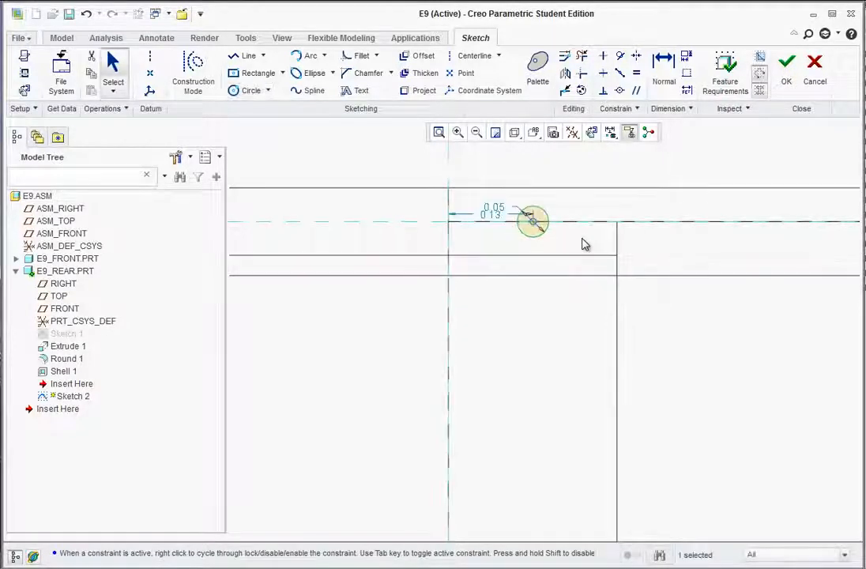
# Step: Move the circle's horizontal location dimension above the part outline and set it to .125
pyautogui.moveTo(493, 215); pyautogui.dragTo(493, 170)
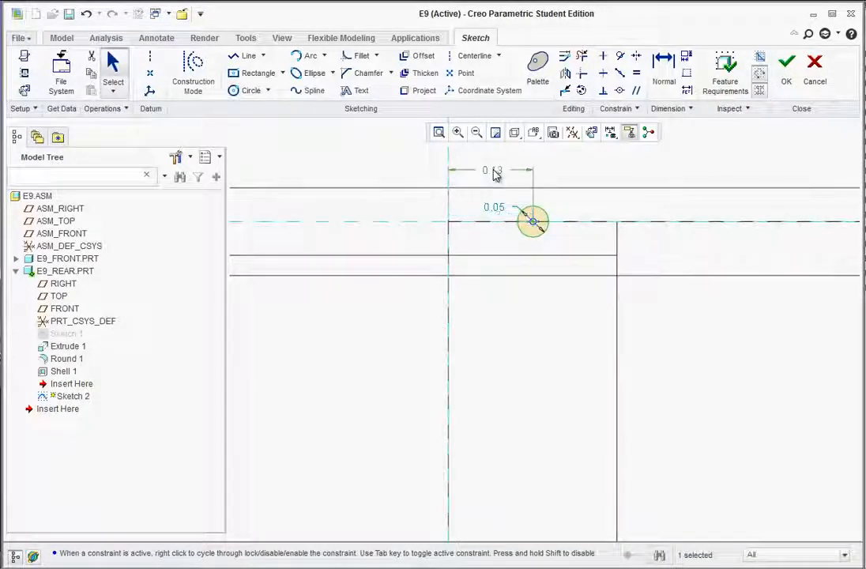
pyautogui.doubleClick(494, 167)
pyautogui.write('.125')
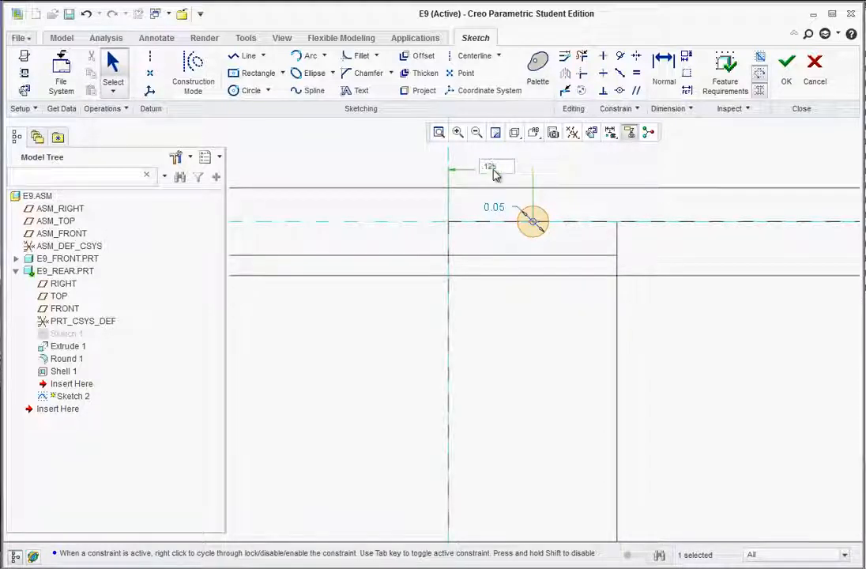
pyautogui.press('Return')
# Step: Check the groove radius in the PDF drawing and set the circle's diameter to 0.05 in Creo
pyautogui.hotkey('alt', 'Tab')
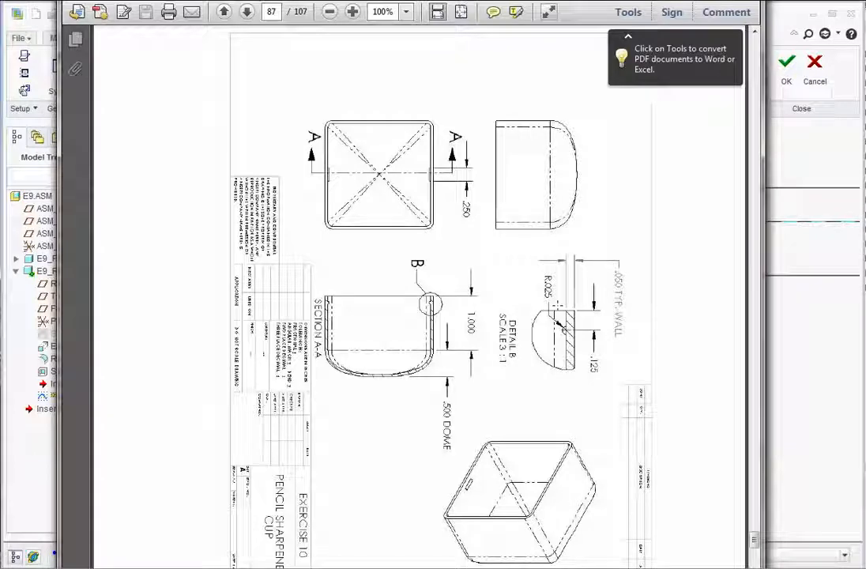
pyautogui.hotkey('alt', 'Tab')
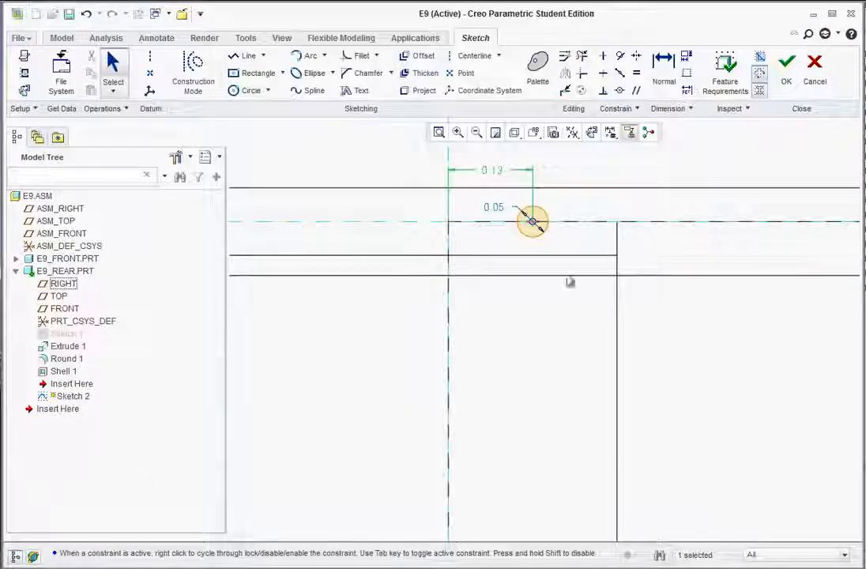
pyautogui.doubleClick(495, 204)
pyautogui.write('0.05')
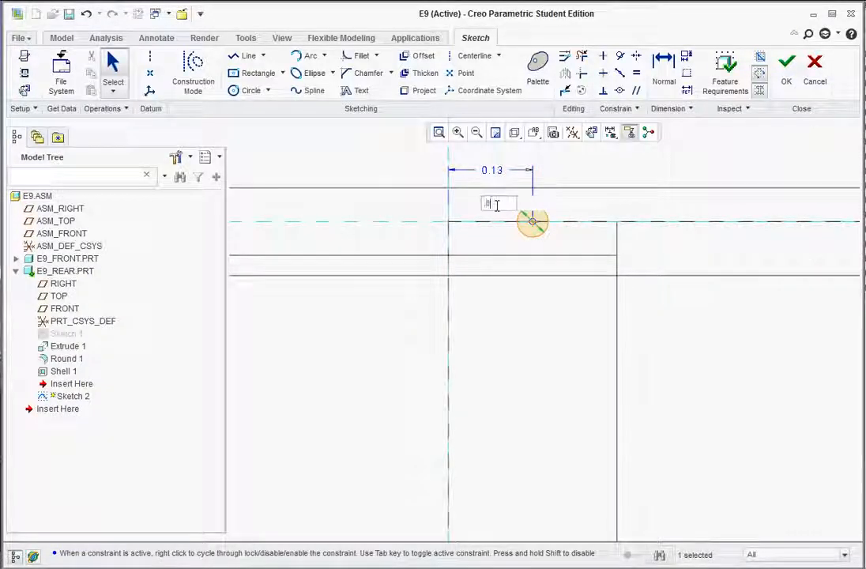
pyautogui.press('Return')
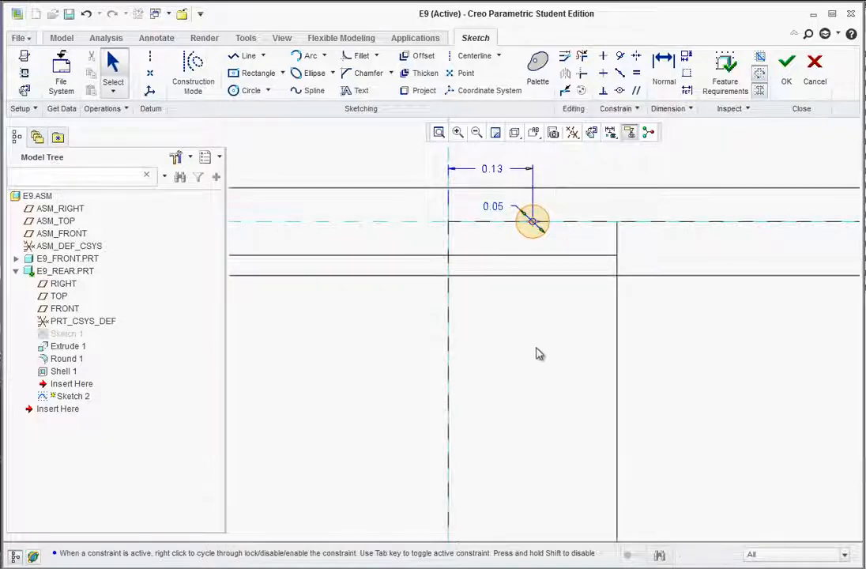
# Step: Add a horizontal centerline through the sketch origin along the middle reference of the cup
pyautogui.scroll(-5, 539, 387)
pyautogui.scroll(2, 557, 482)
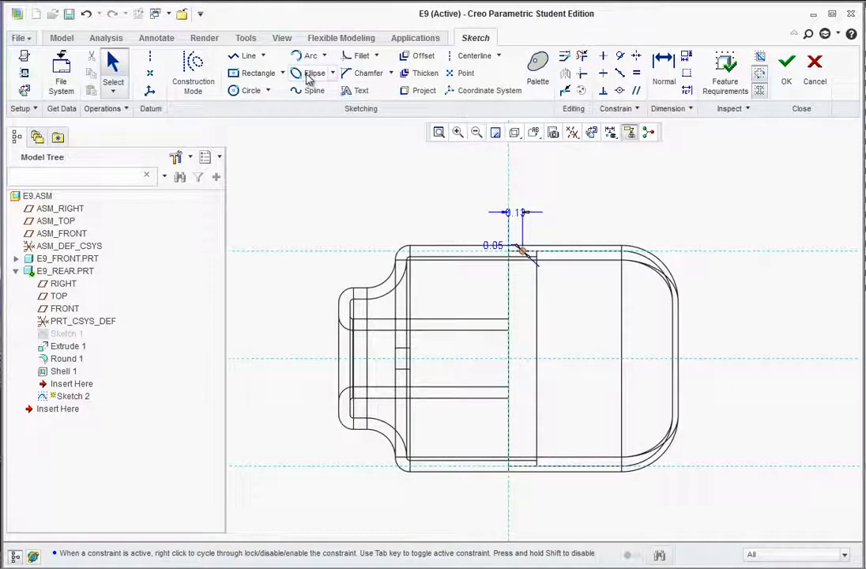
pyautogui.click(151, 58)
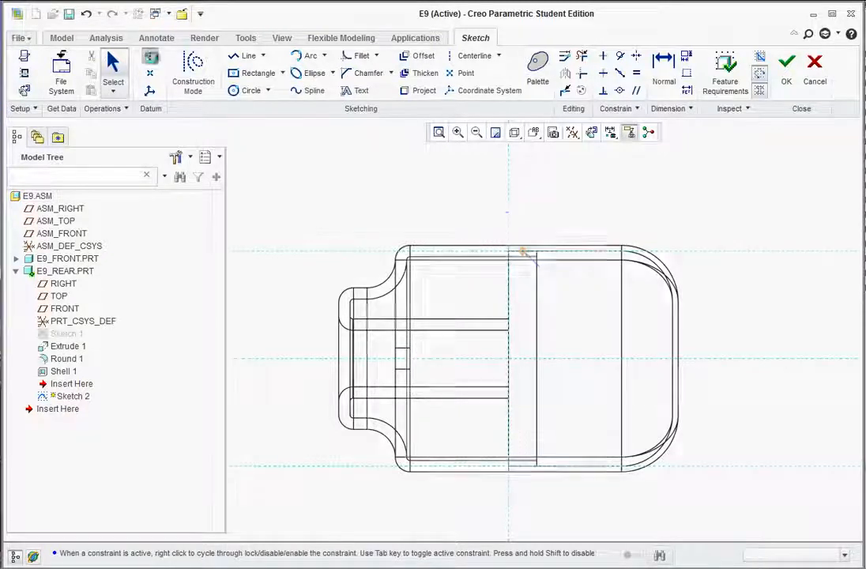
pyautogui.click(580, 363)
pyautogui.middleClick(598, 416)
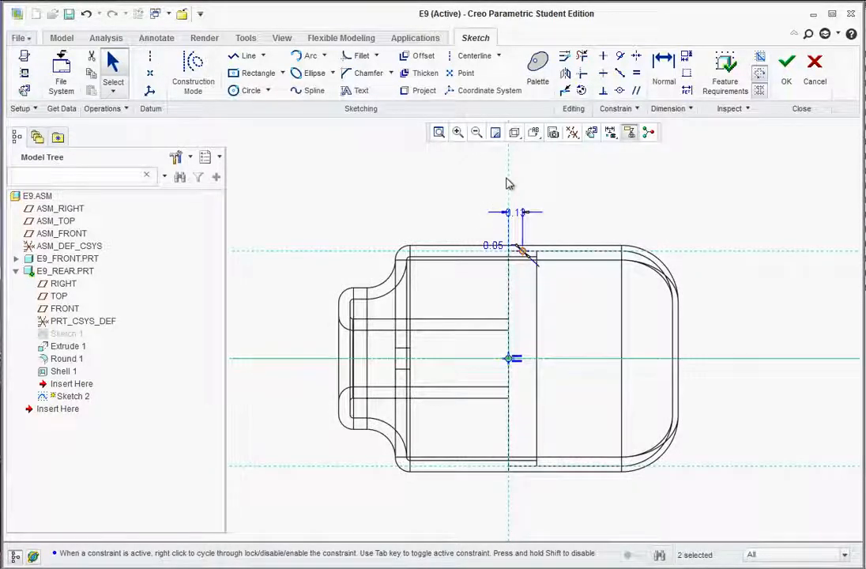
pyautogui.click(564, 73)
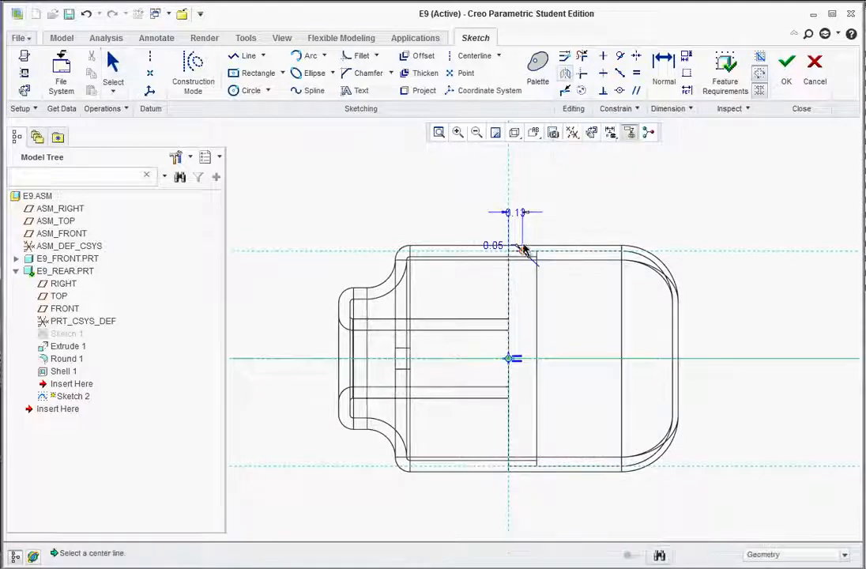
pyautogui.click(533, 359)
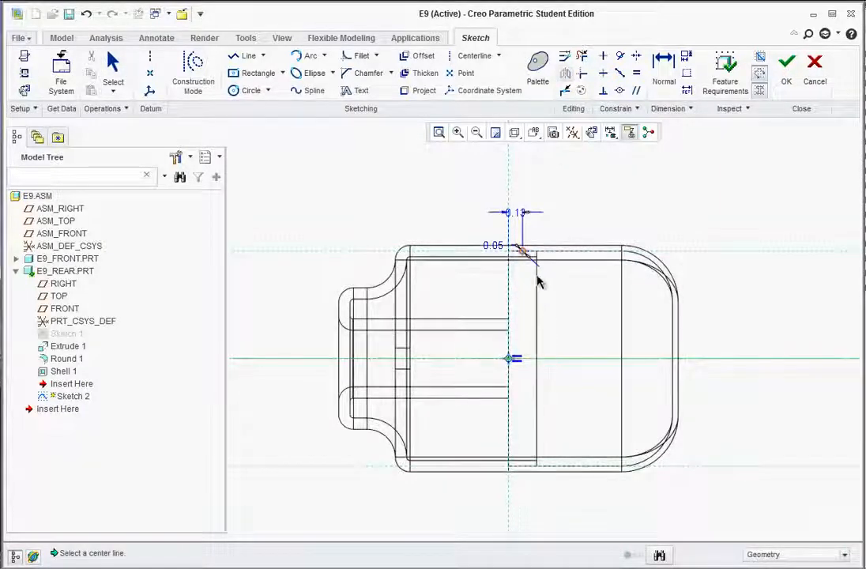
pyautogui.scroll(2, 521, 251)
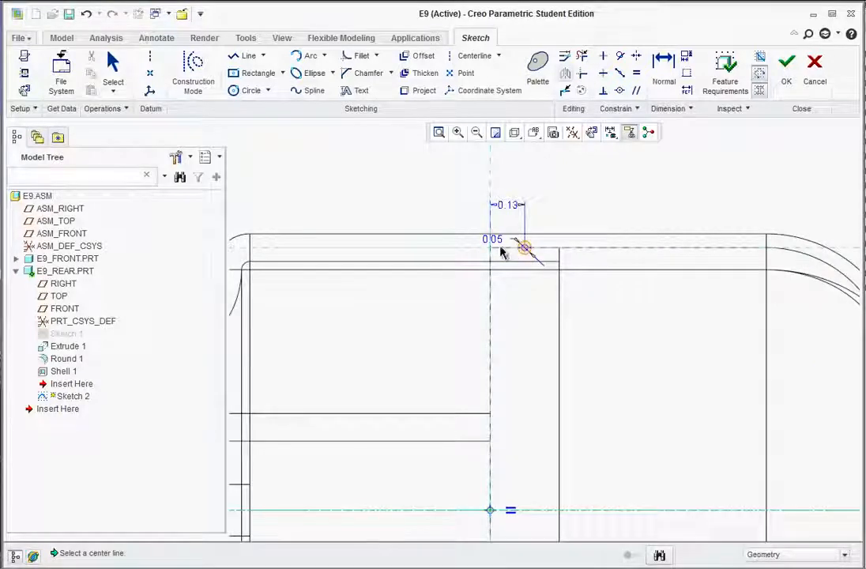
pyautogui.middleClick(585, 211)
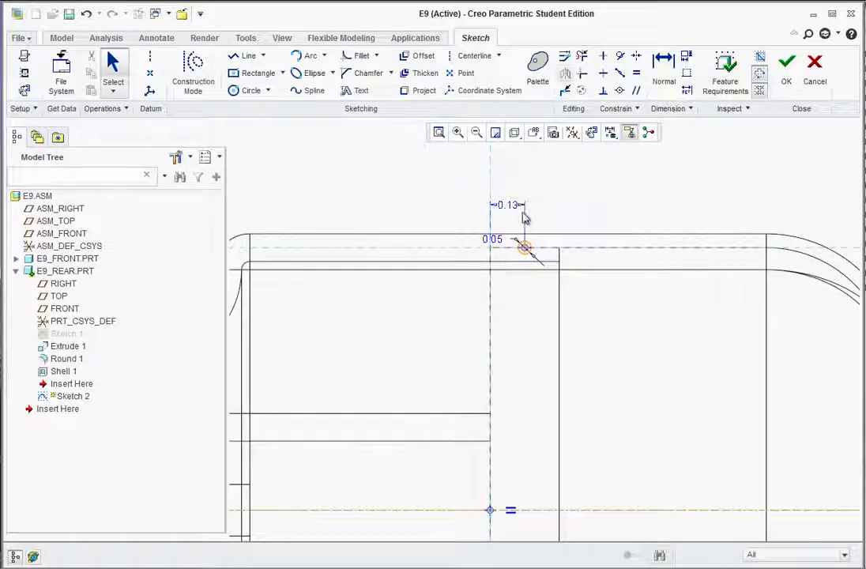
# Step: Mirror the 0.05 diameter circle about the horizontal centerline to the cup's opposite lip and finish the sketch
pyautogui.scroll(2, 528, 342)
pyautogui.scroll(2, 534, 477)
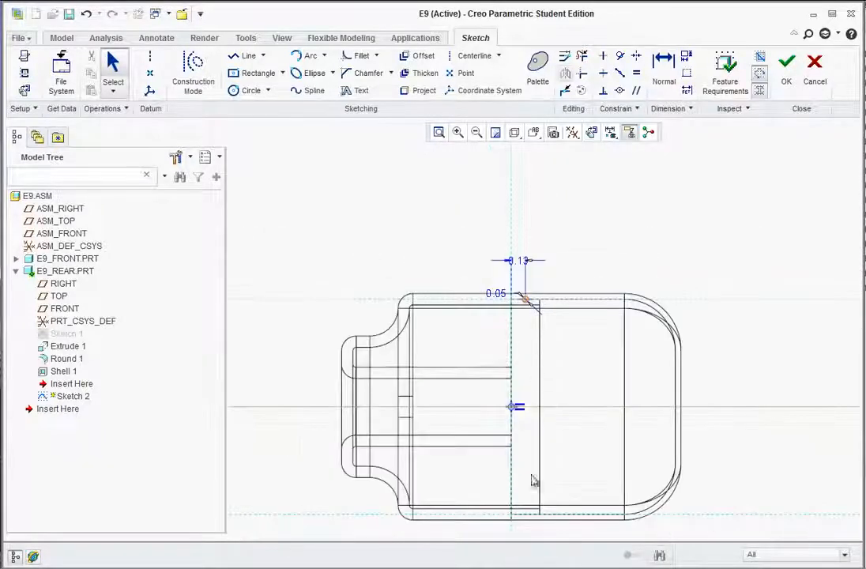
pyautogui.scroll(-2, 525, 502)
pyautogui.scroll(3, 541, 456)
pyautogui.scroll(-3, 530, 320)
pyautogui.scroll(-3, 526, 316)
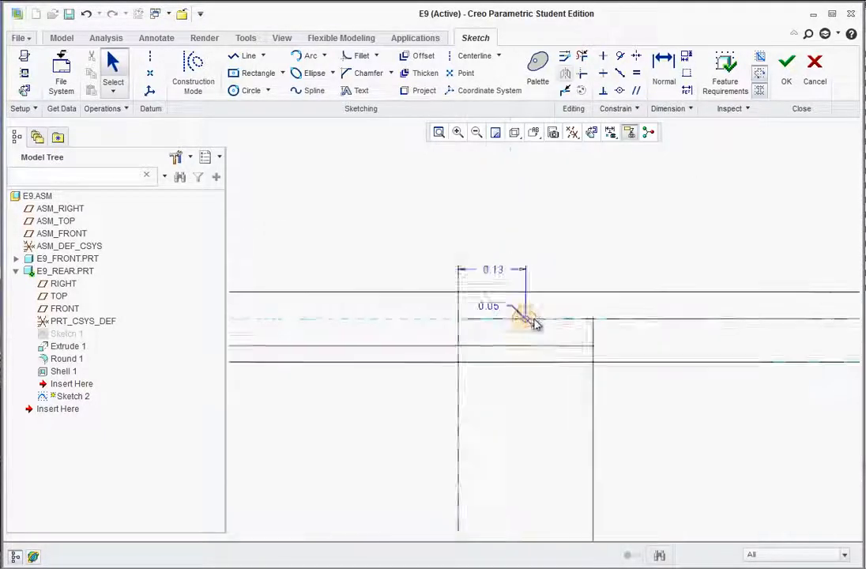
pyautogui.scroll(-2, 519, 335)
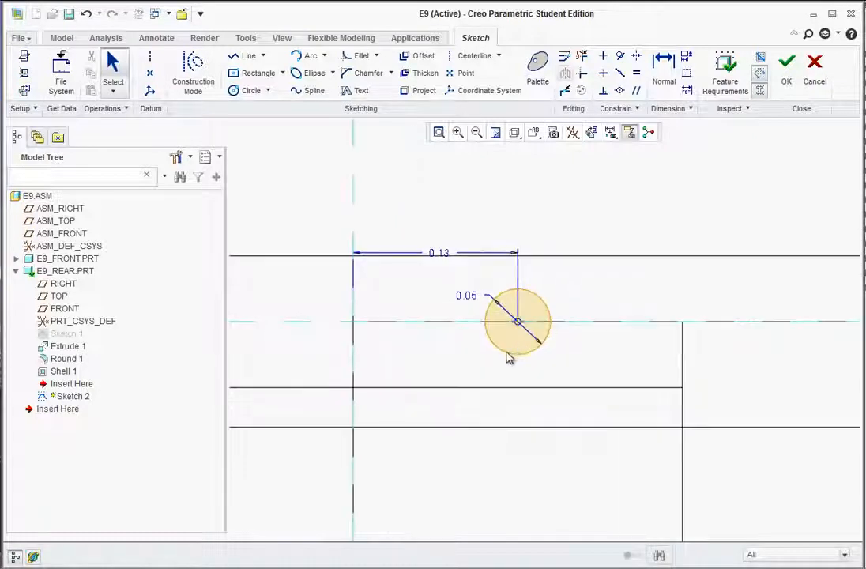
pyautogui.click(508, 357)
pyautogui.click(565, 74)
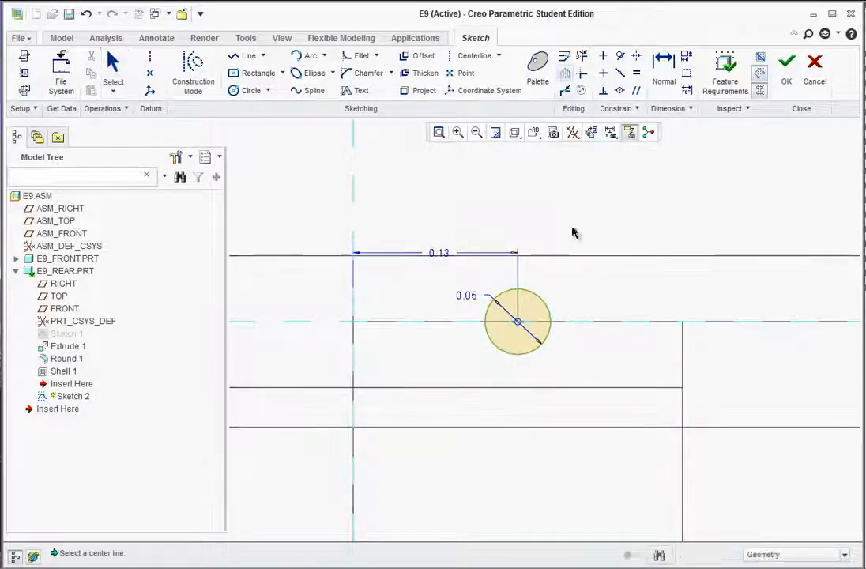
pyautogui.scroll(5, 547, 394)
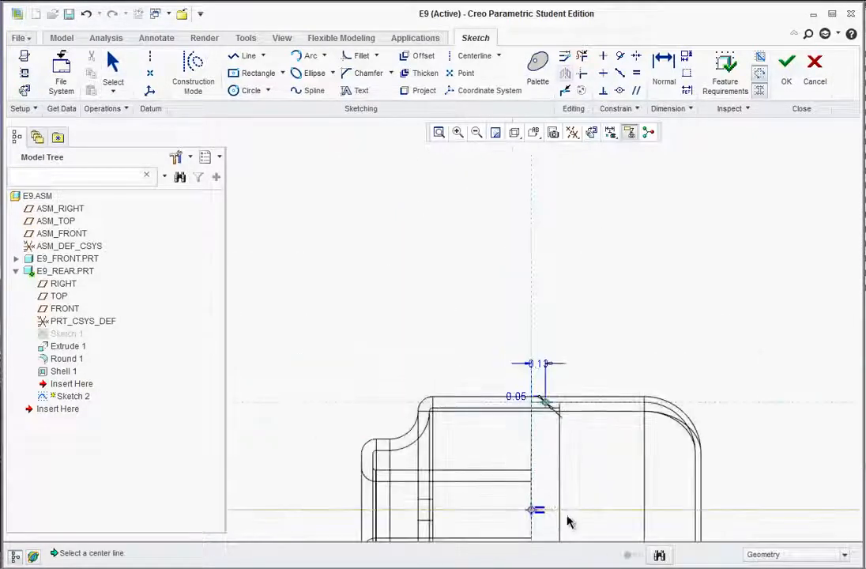
pyautogui.click(569, 514)
pyautogui.scroll(4, 585, 451)
pyautogui.scroll(-6, 586, 455)
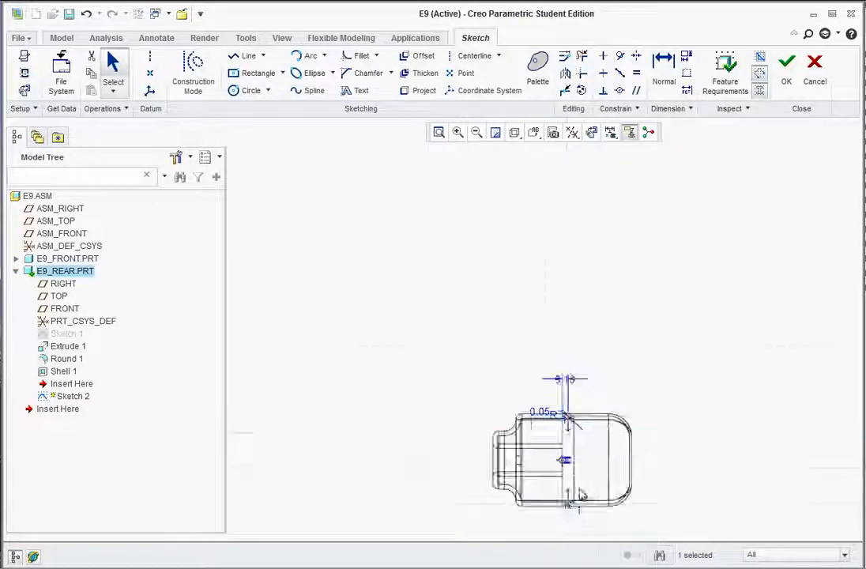
pyautogui.moveTo(596, 428)
pyautogui.mouseDown(button='middle')
pyautogui.moveTo(593, 379)
pyautogui.moveTo(601, 365)
pyautogui.moveTo(607, 380)
pyautogui.mouseUp(button='middle')
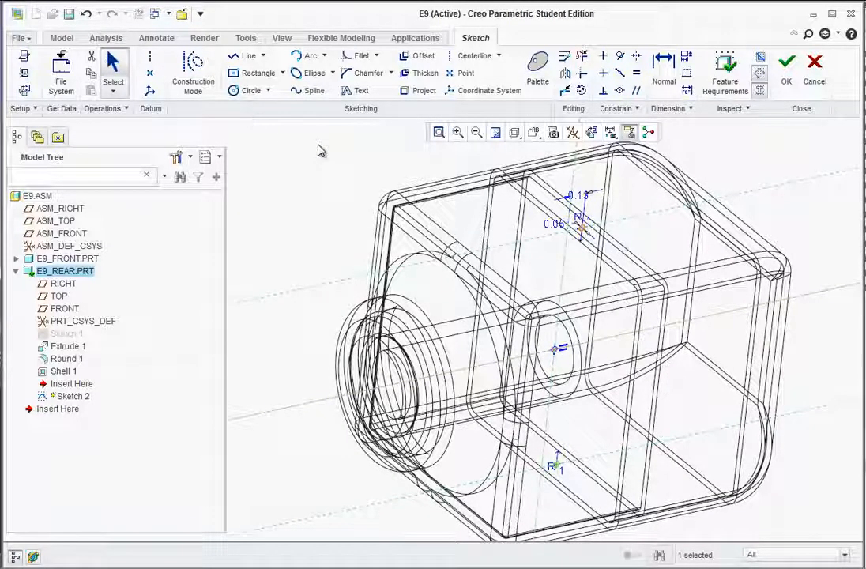
pyautogui.click(786, 67)
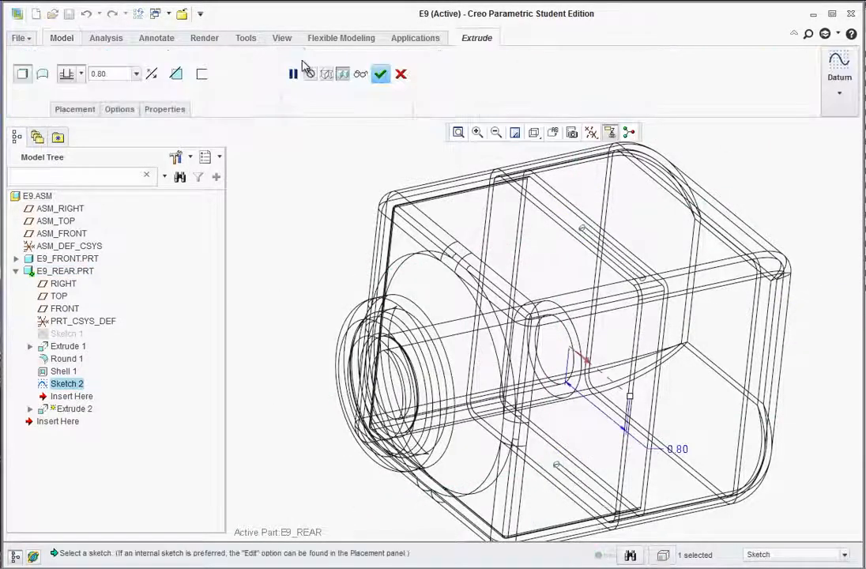
# Step: Extrude the two snap circles on both sides of the sketch plane to a total depth of 0.25
pyautogui.click(82, 73)
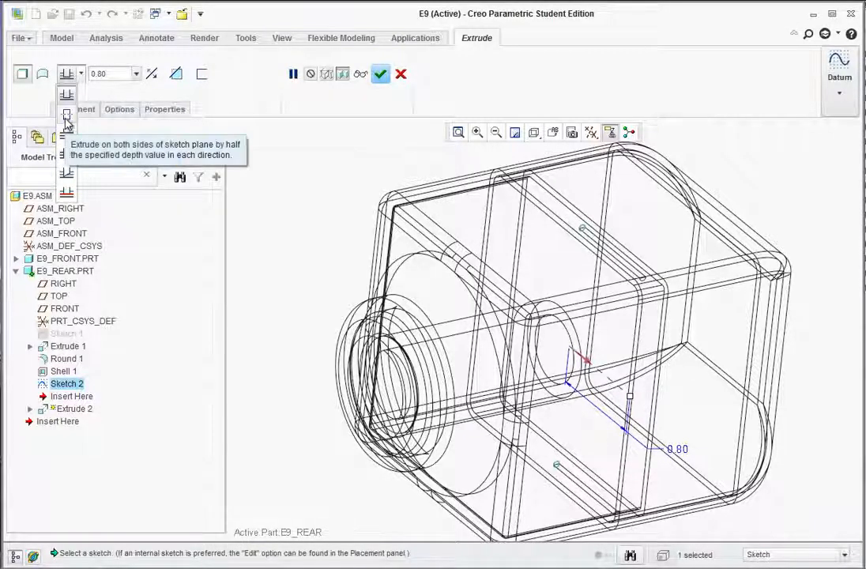
pyautogui.click(66, 116)
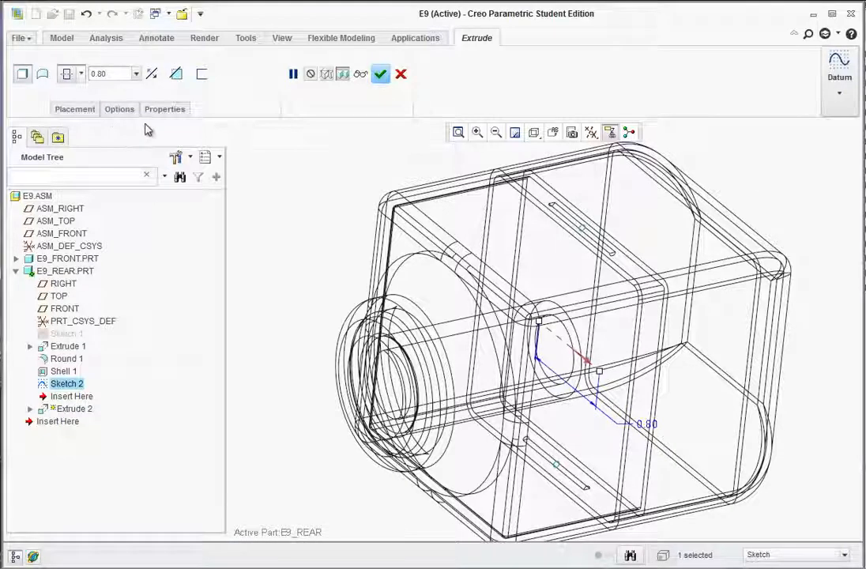
pyautogui.doubleClick(106, 74)
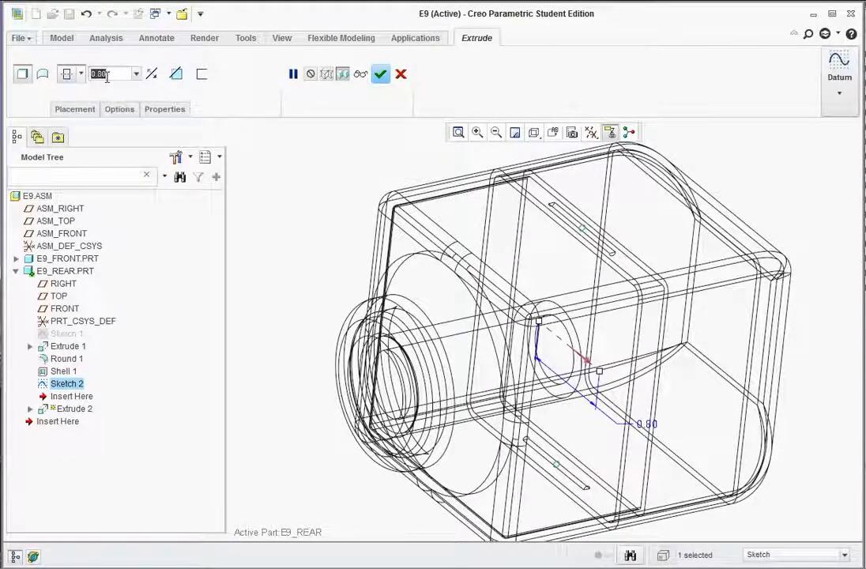
pyautogui.write('0.25')
pyautogui.press('Return')
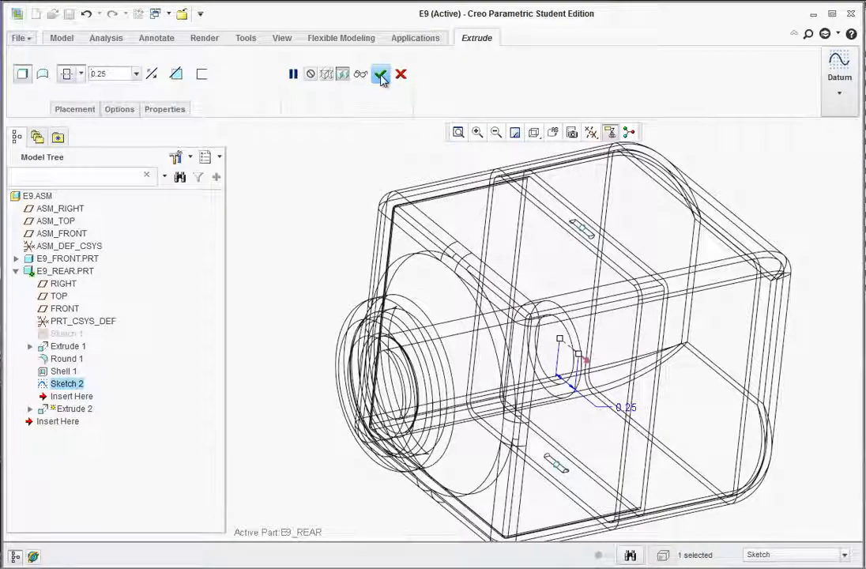
pyautogui.click(379, 74)
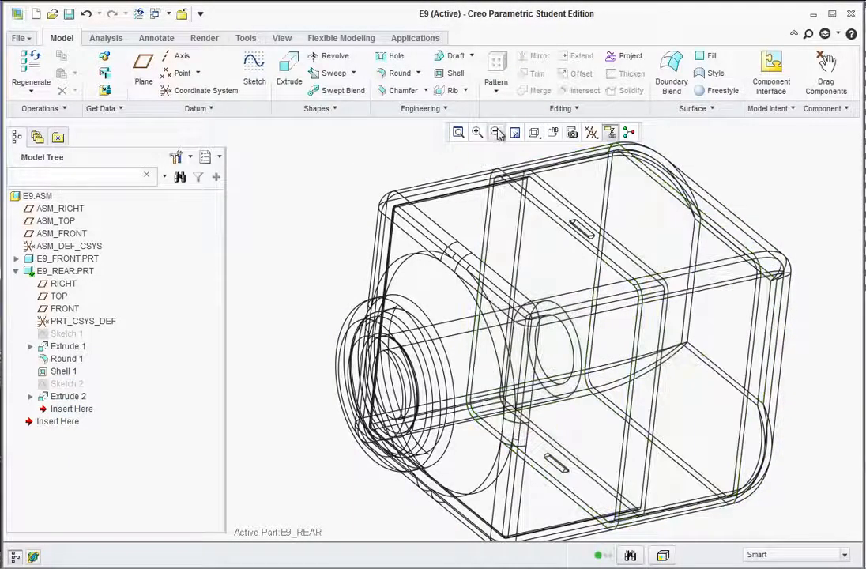
# Step: Set the model display to Shading With Edges and inspect the extruded snap feature on the cup's inner wall
pyautogui.click(533, 132)
pyautogui.click(545, 155)
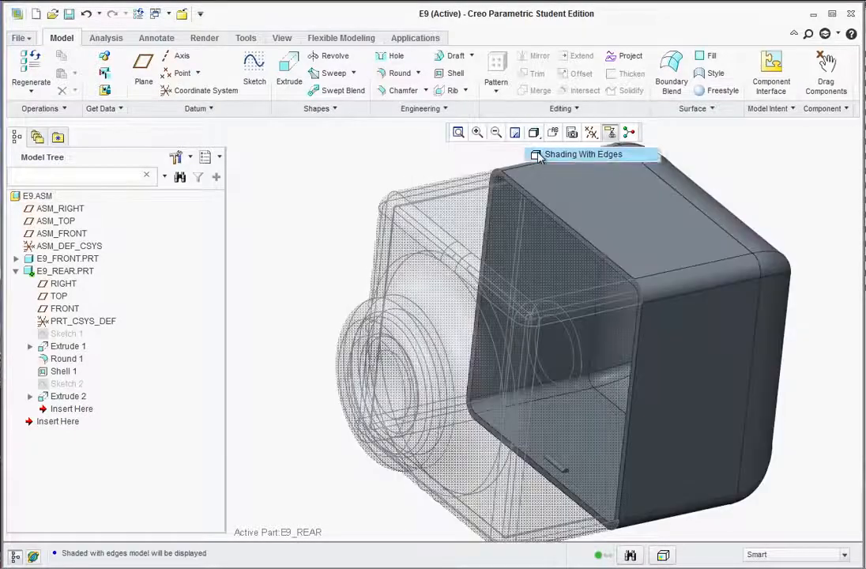
pyautogui.scroll(-6, 560, 433)
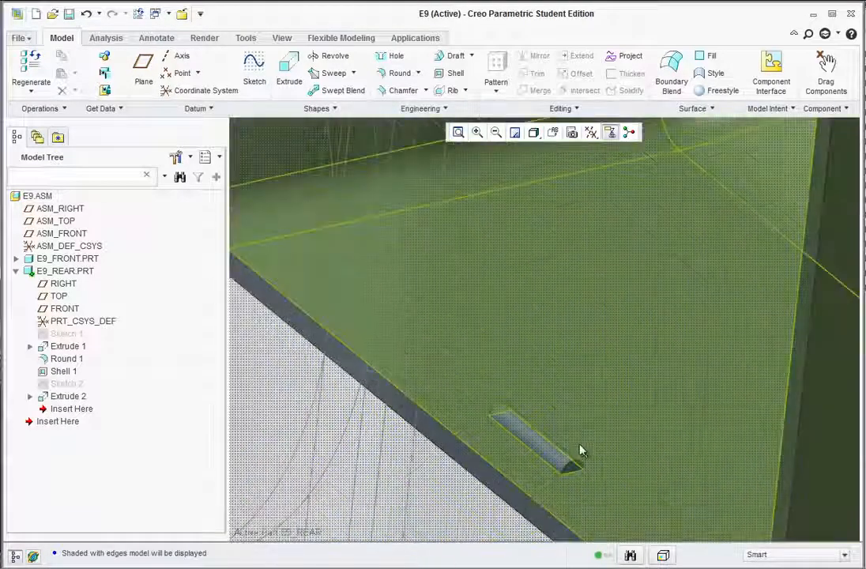
pyautogui.scroll(6, 581, 450)
pyautogui.moveTo(637, 326); pyautogui.dragTo(589, 434, button='middle')
pyautogui.scroll(-3, 558, 393)
pyautogui.scroll(5, 560, 388)
pyautogui.scroll(-3, 618, 331)
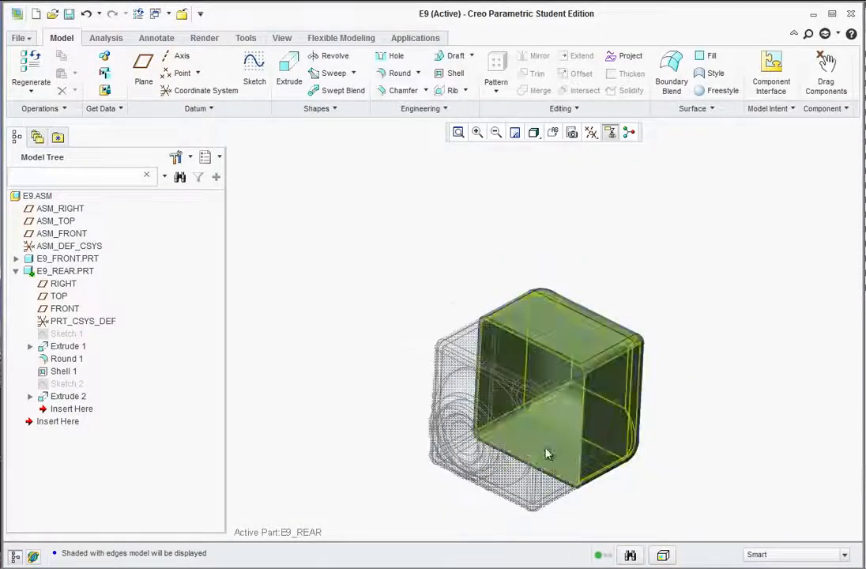
pyautogui.scroll(-2, 546, 452)
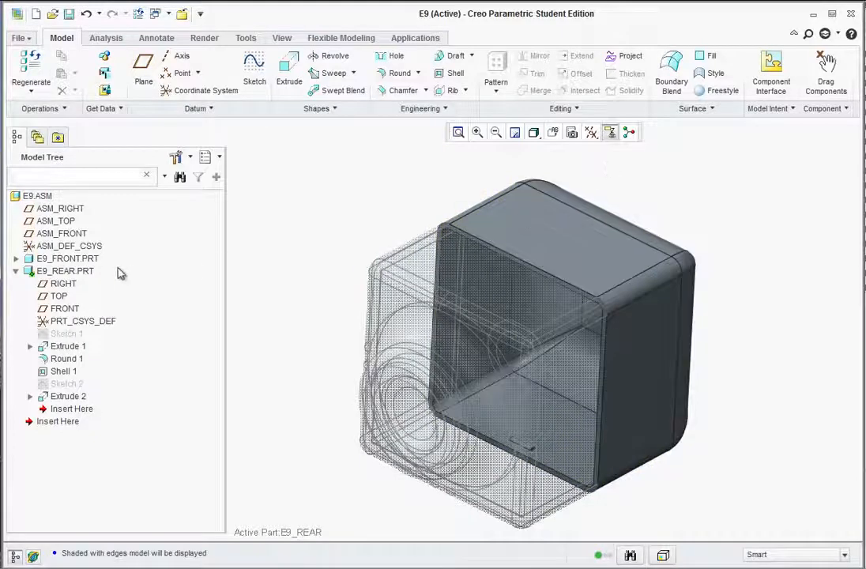
# Step: Collapse the features of E9_REAR.PRT in the model tree and activate the top-level assembly E9.ASM
pyautogui.click(17, 271)
pyautogui.rightClick(44, 274)
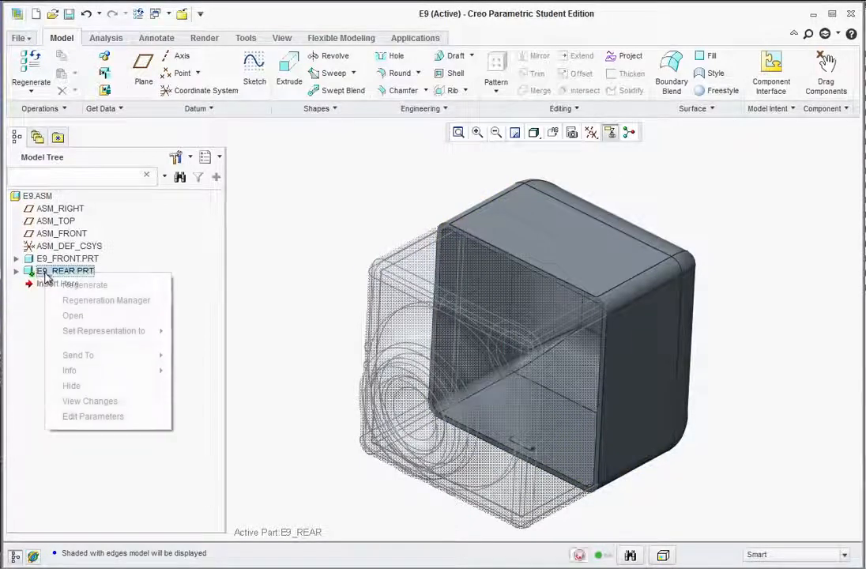
pyautogui.click(32, 199)
pyautogui.click(33, 198)
pyautogui.rightClick(34, 201)
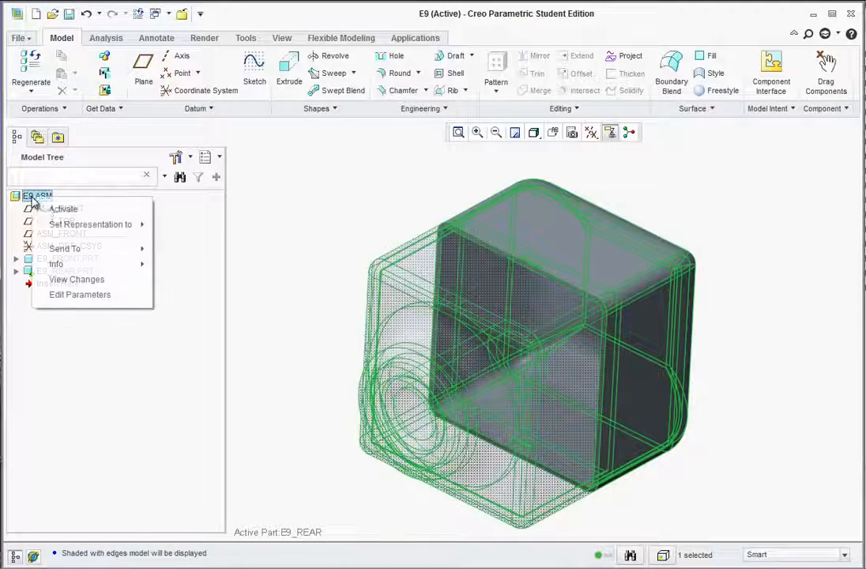
pyautogui.click(60, 207)
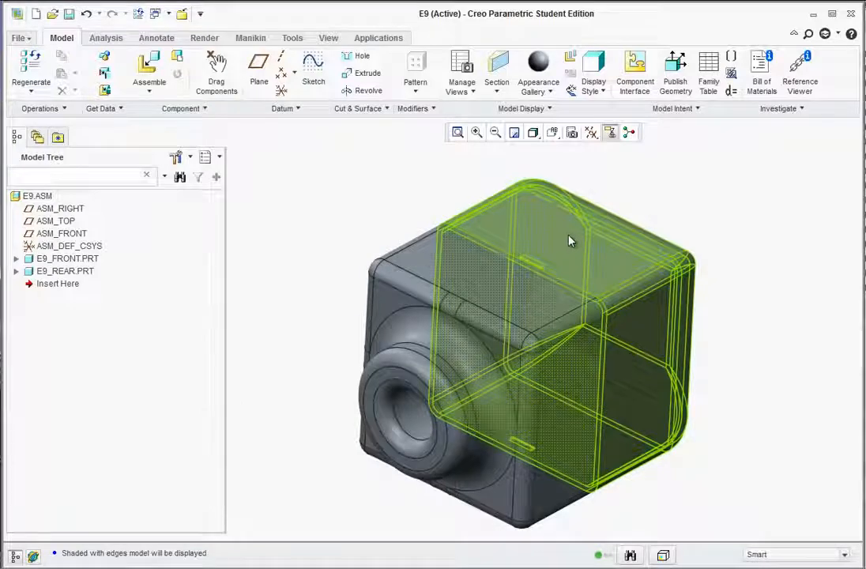
# Step: Activate the front bezel part E9_FRONT.PRT within the assembly for editing
pyautogui.click(569, 241)
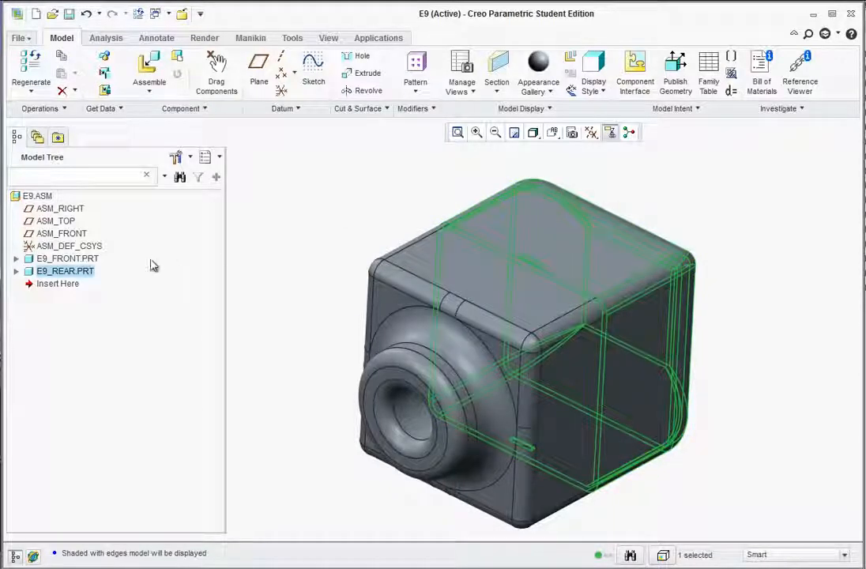
pyautogui.rightClick(68, 272)
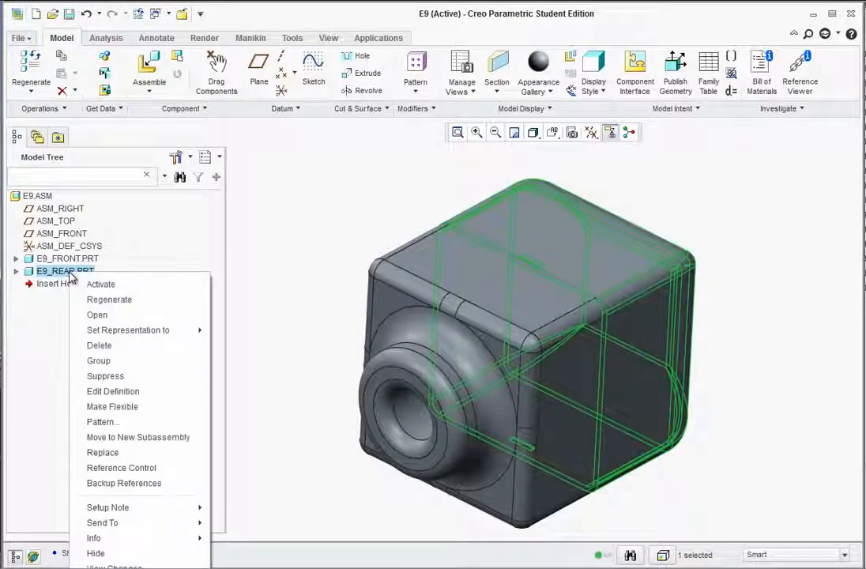
pyautogui.click(132, 260)
pyautogui.rightClick(49, 255)
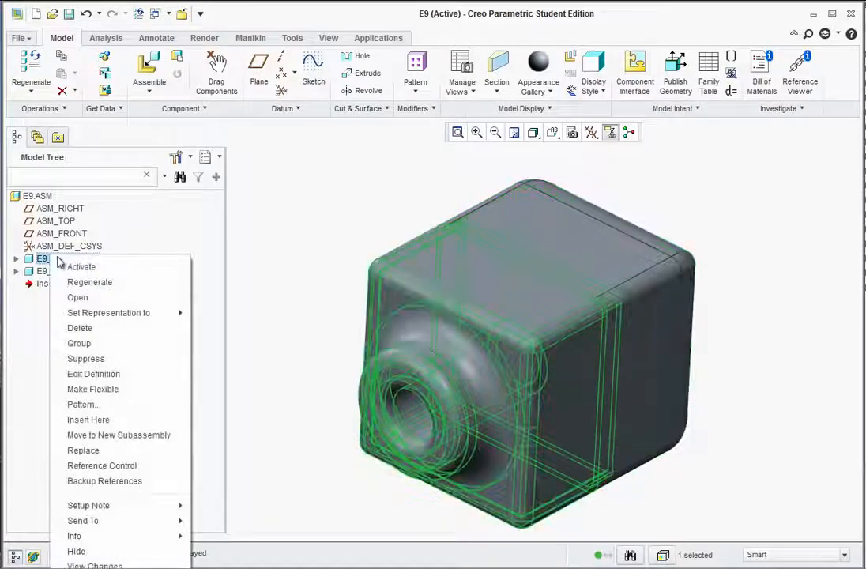
pyautogui.click(84, 267)
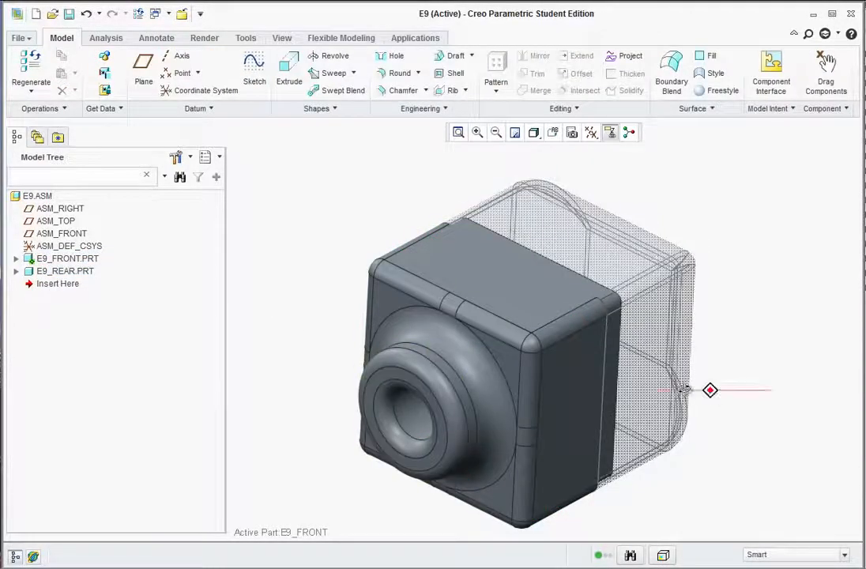
# Step: Start a new sketch on the RIGHT plane of E9_FRONT and orient the model to the saved RIGHT view
pyautogui.moveTo(684, 390); pyautogui.dragTo(659, 410, button='middle')
pyautogui.scroll(2, 659, 410)
pyautogui.scroll(-5, 693, 247)
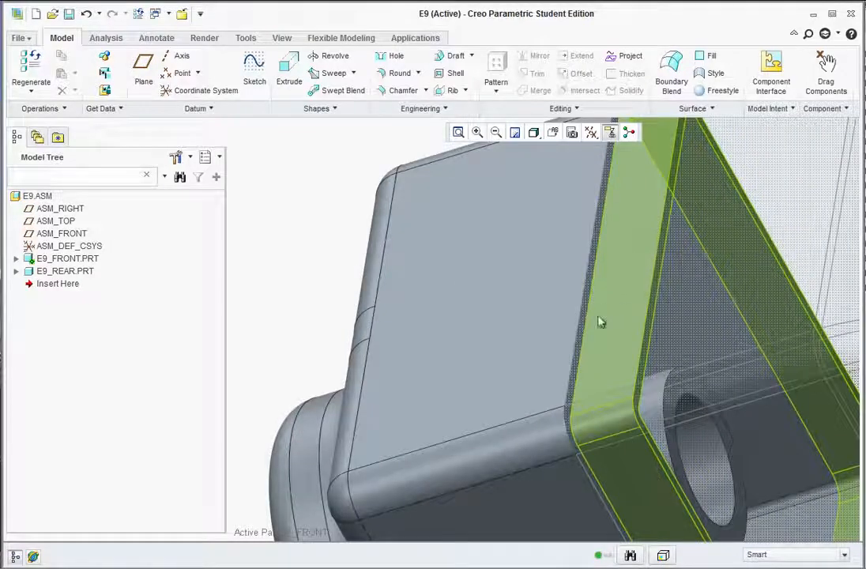
pyautogui.scroll(4, 591, 340)
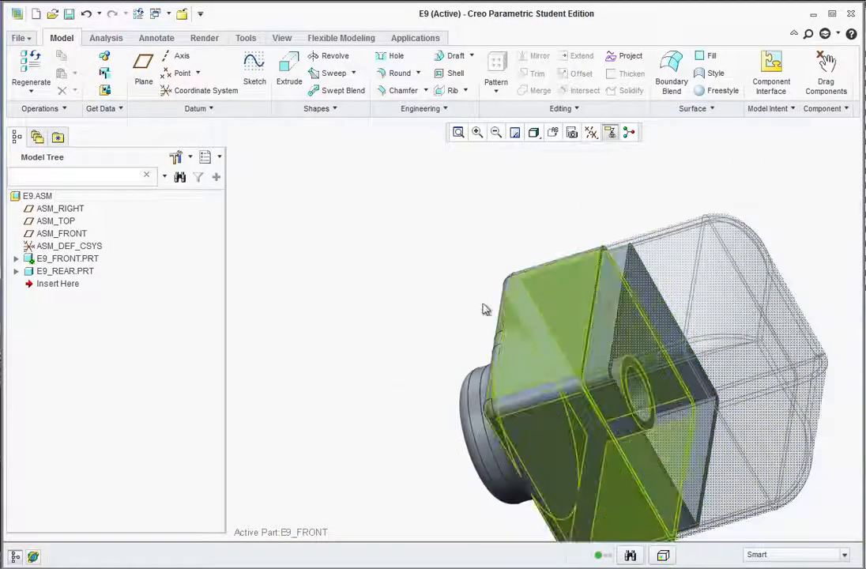
pyautogui.click(17, 260)
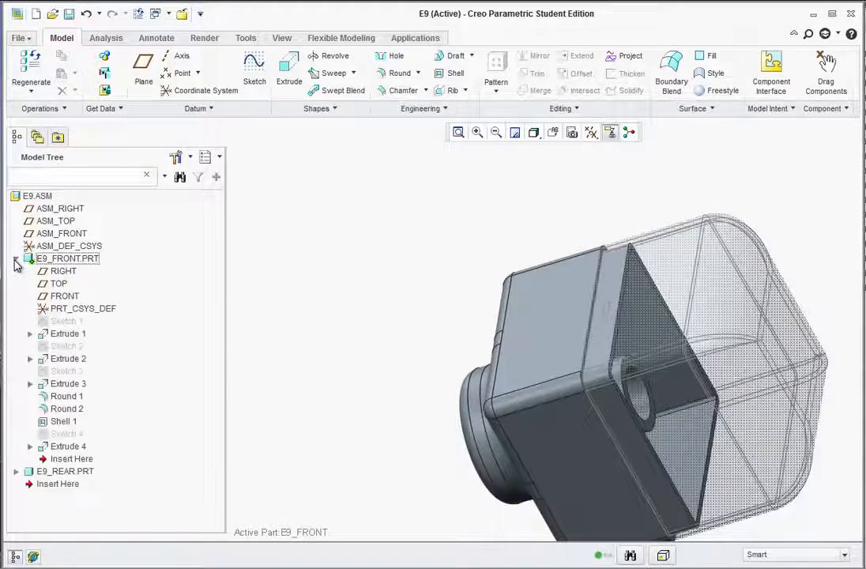
pyautogui.click(56, 272)
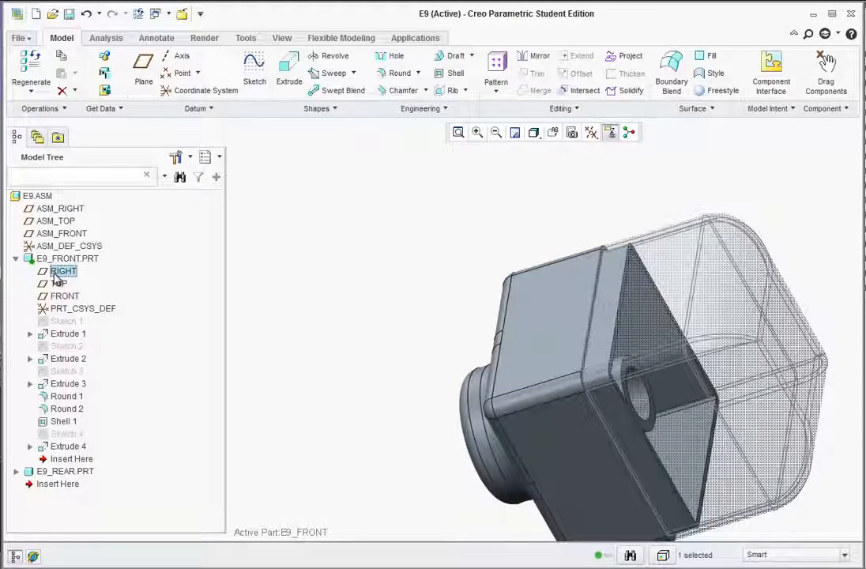
pyautogui.click(254, 70)
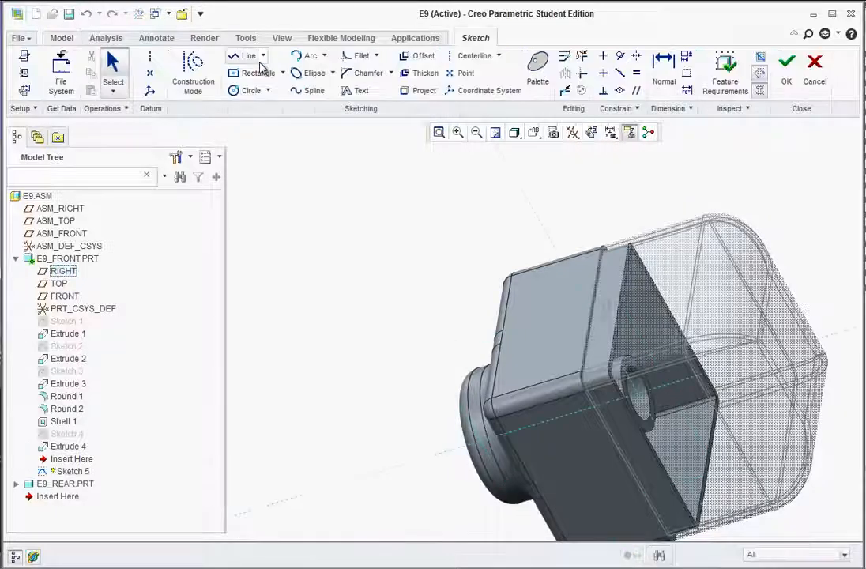
pyautogui.click(533, 132)
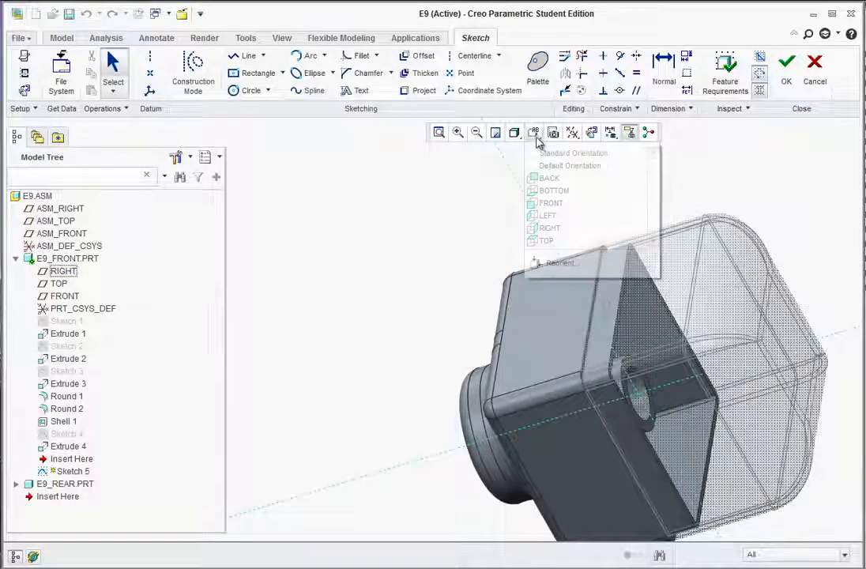
pyautogui.click(545, 227)
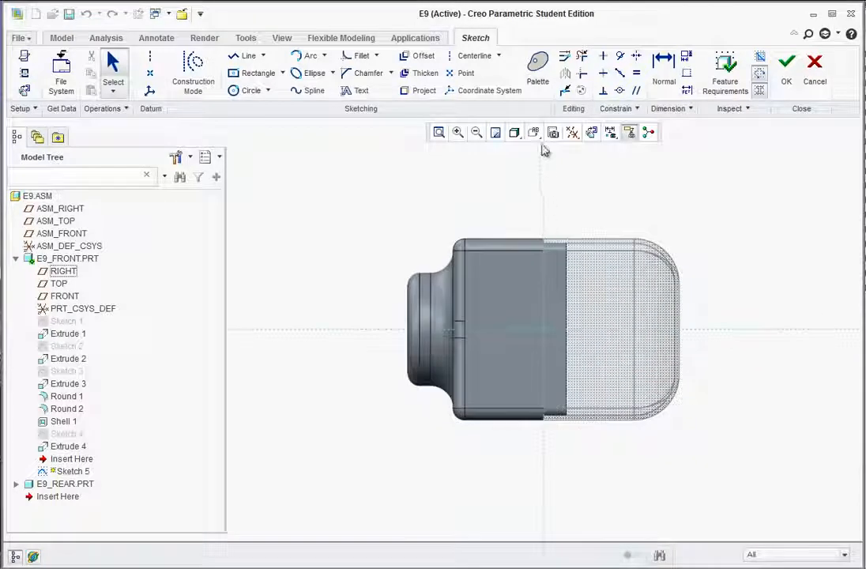
# Step: Switch the model display to Wireframe to expose the upper snap profile of the cup for sketching
pyautogui.click(537, 134)
pyautogui.click(514, 132)
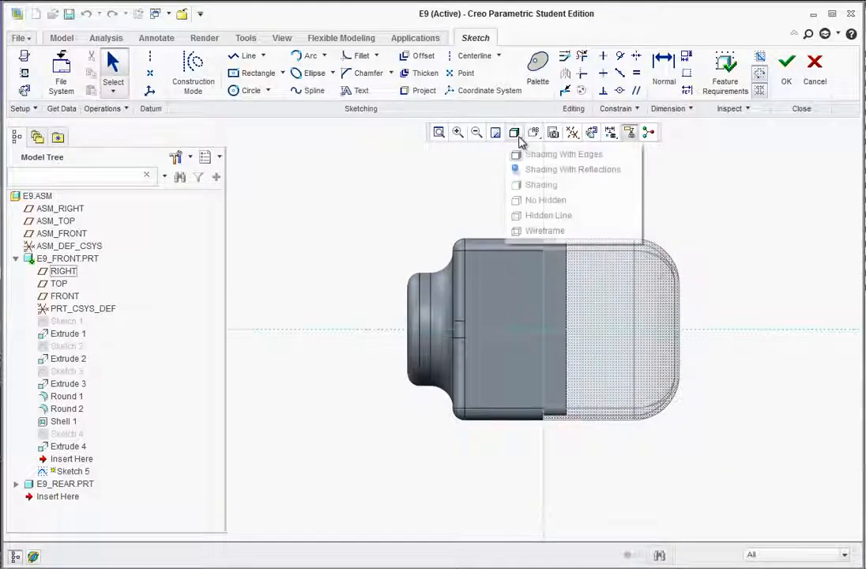
pyautogui.click(545, 229)
pyautogui.scroll(6, 582, 250)
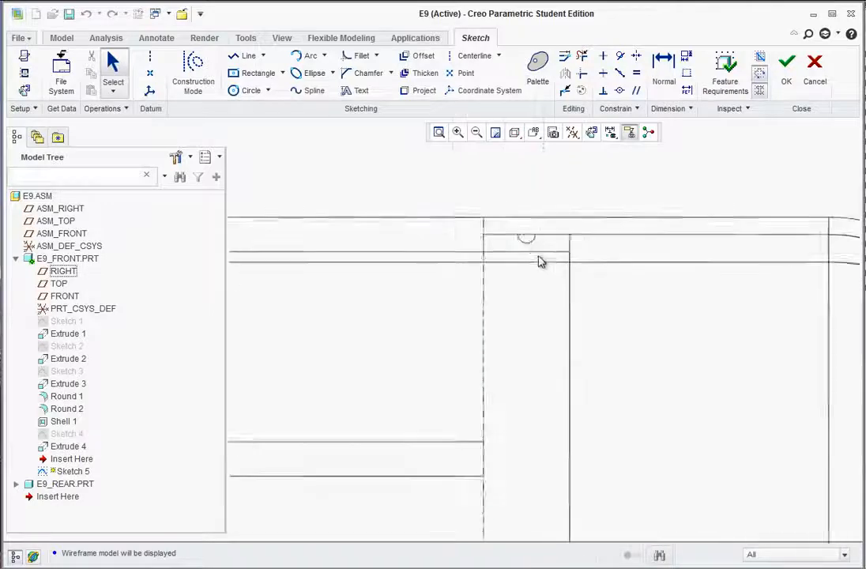
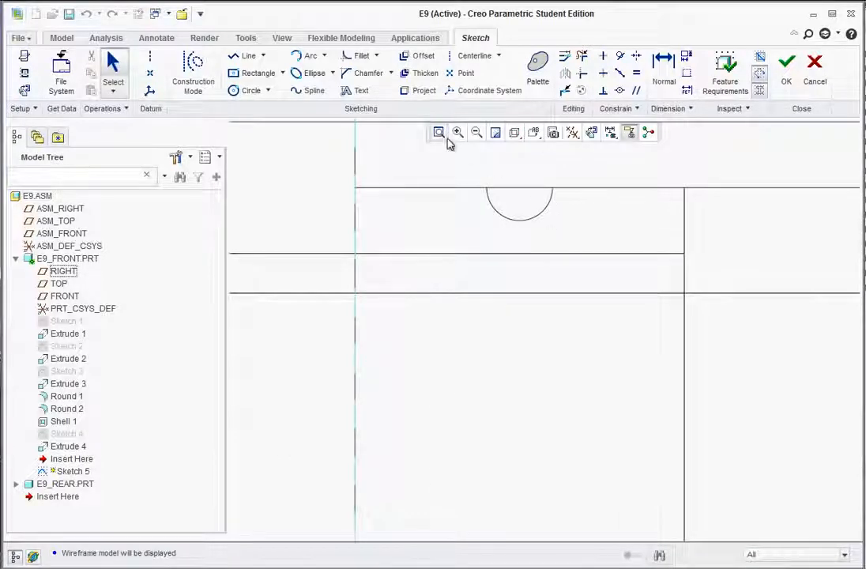
# Step: Sketch a circle concentric with the upper snap's semicircular profile and set its diameter to 0.055
pyautogui.click(314, 73)
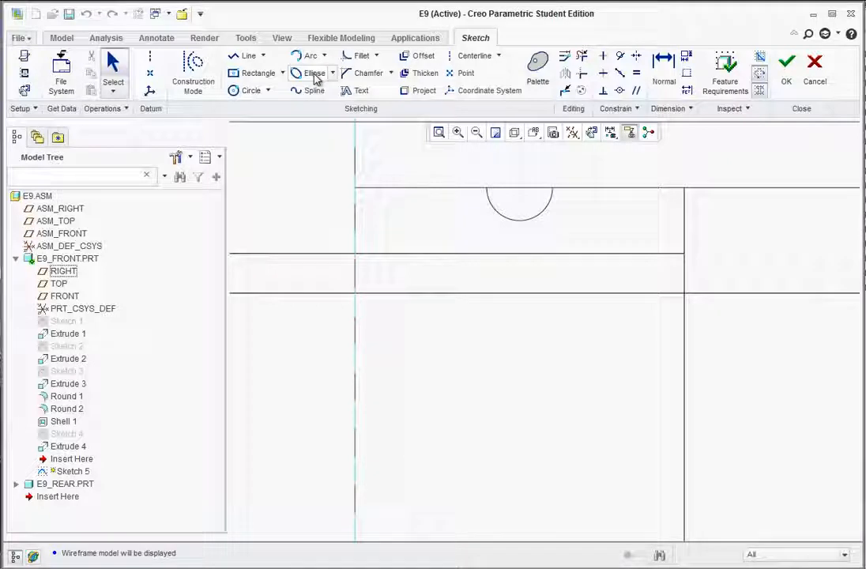
pyautogui.click(269, 92)
pyautogui.click(252, 131)
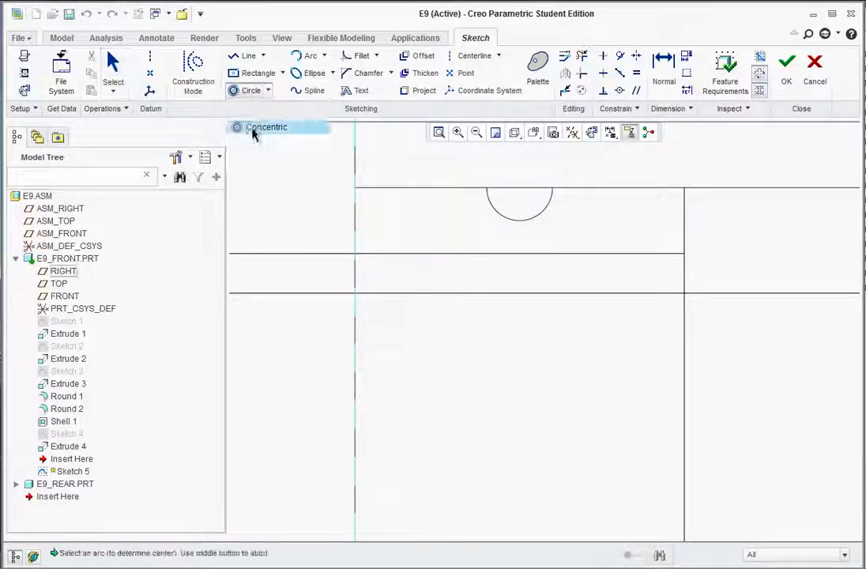
pyautogui.click(519, 225)
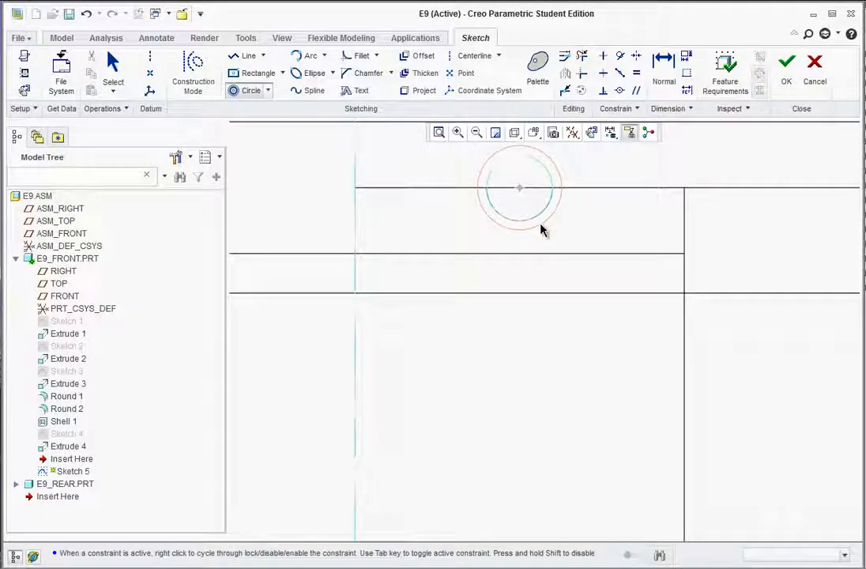
pyautogui.click(589, 235)
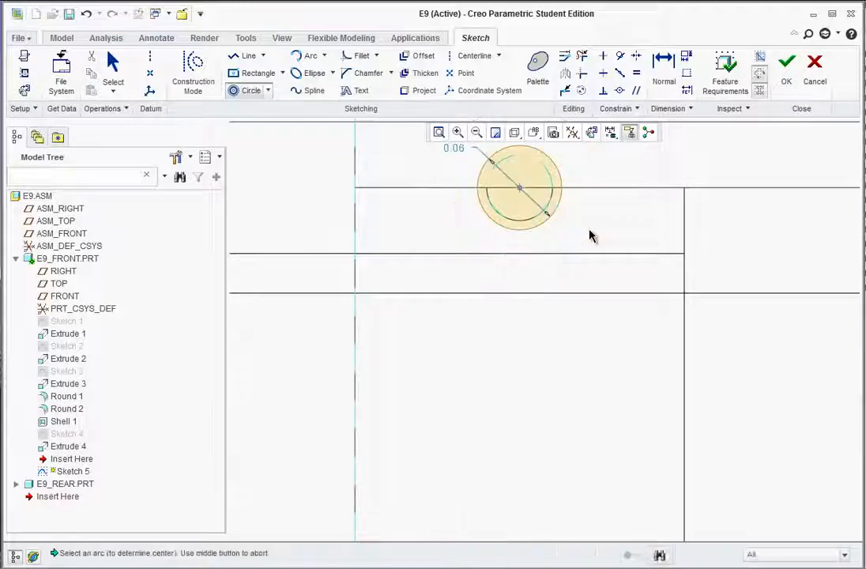
pyautogui.middleClick(589, 235)
pyautogui.doubleClick(456, 148)
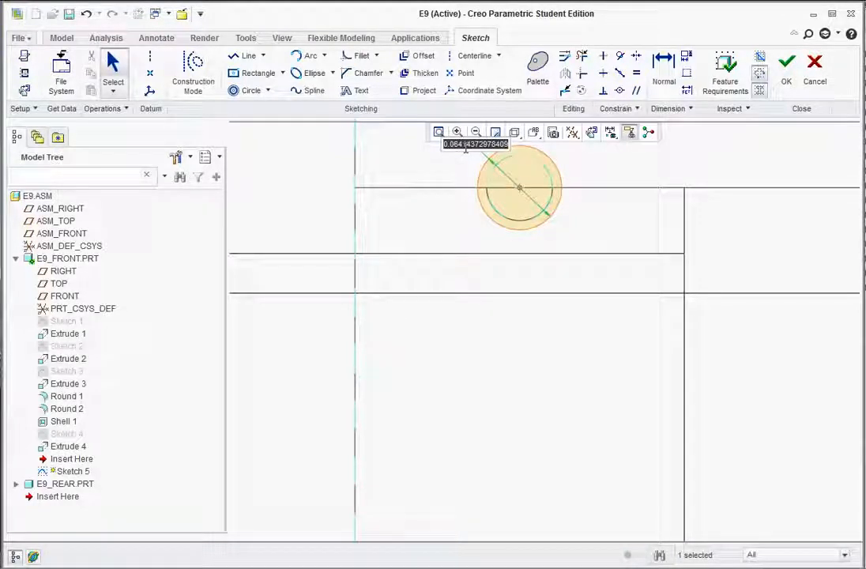
pyautogui.press('BackSpace')
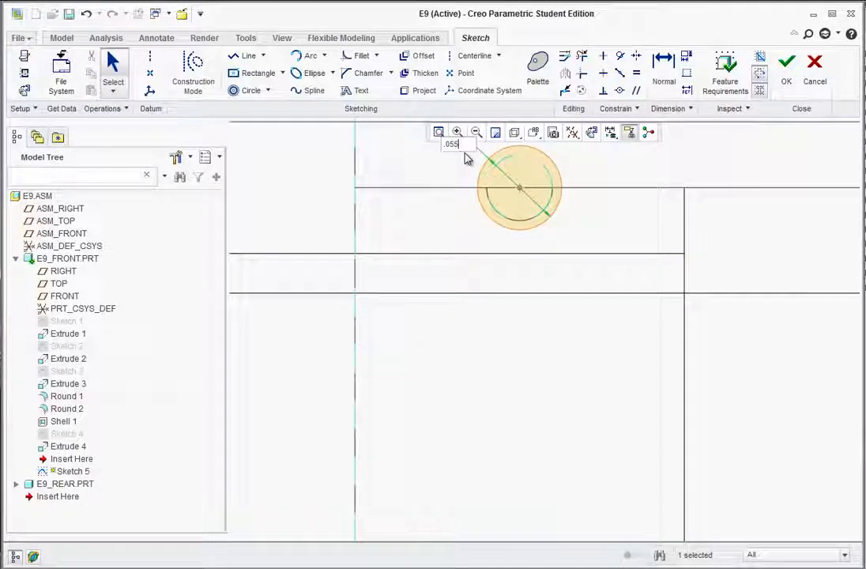
pyautogui.press('Return')
# Step: Sketch a second circle concentric with the lower snap's semicircular profile, with its radius equal to the upper circle's
pyautogui.scroll(-3, 547, 250)
pyautogui.scroll(-3, 549, 348)
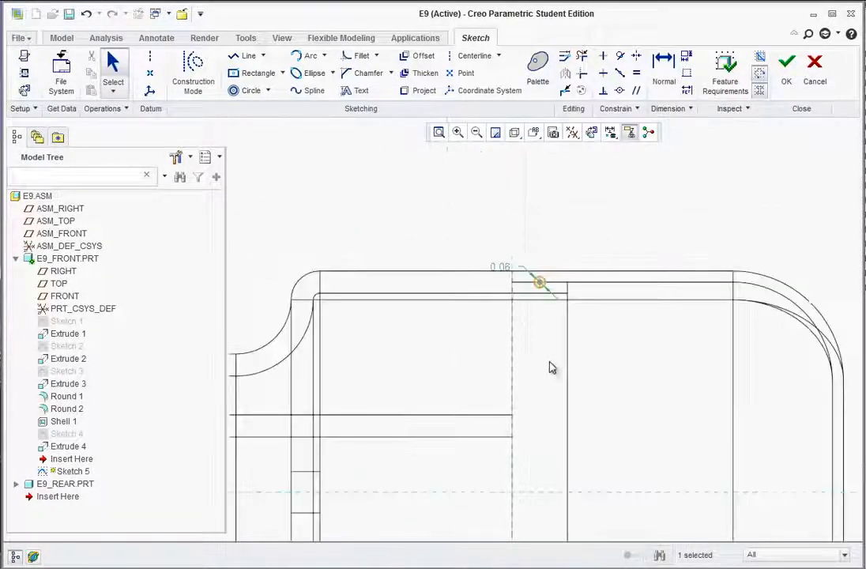
pyautogui.scroll(5, 547, 494)
pyautogui.scroll(4, 551, 480)
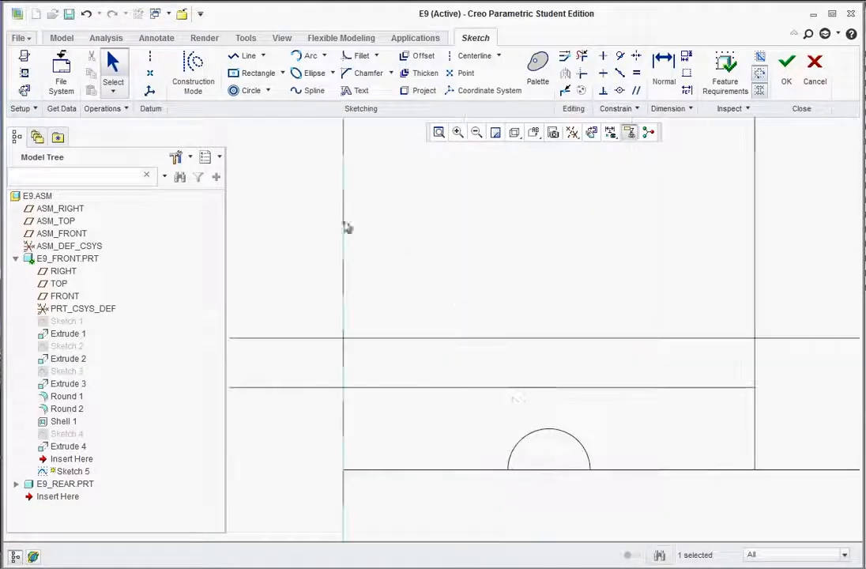
pyautogui.click(237, 92)
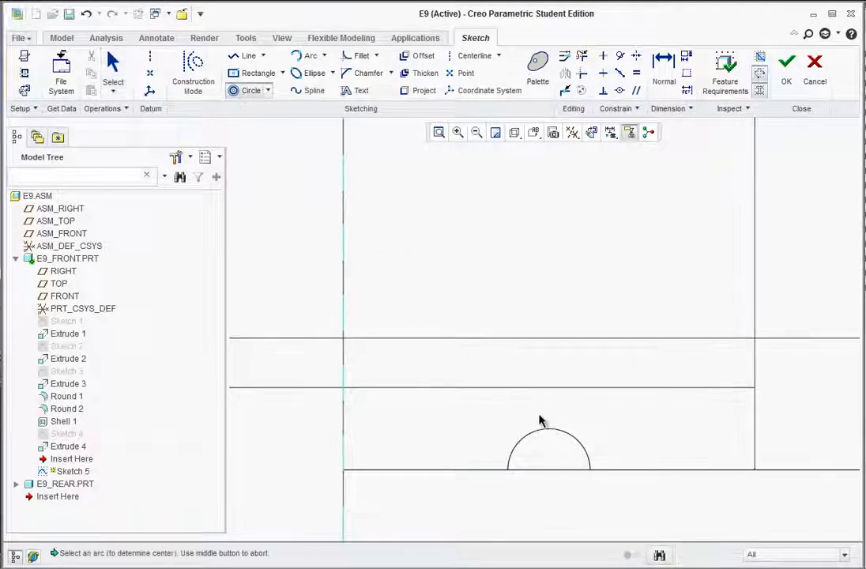
pyautogui.click(548, 469)
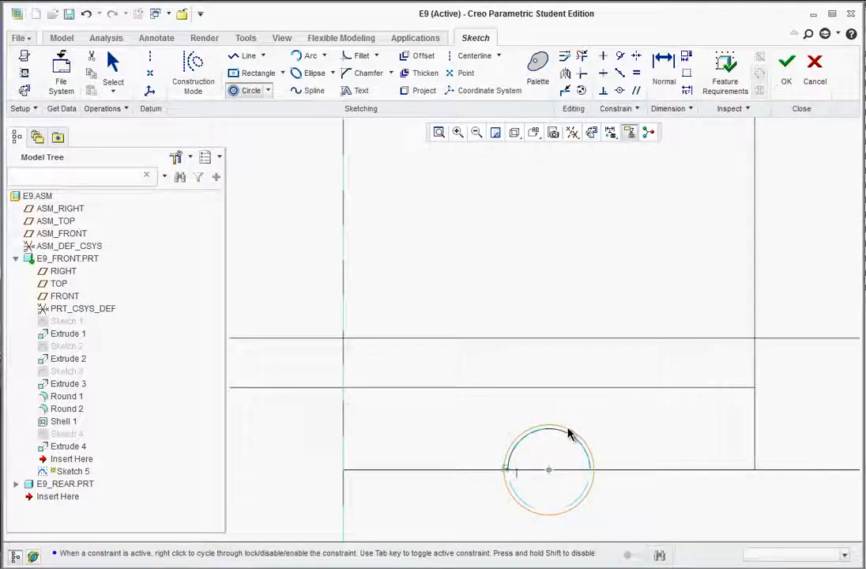
pyautogui.click(620, 420)
pyautogui.middleClick(620, 420)
pyautogui.scroll(-6, 619, 417)
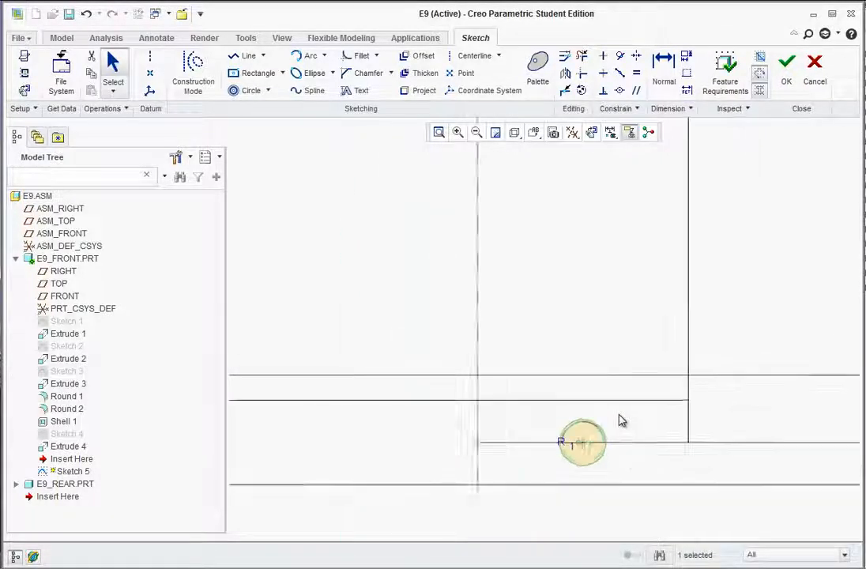
# Step: Finish the two-circle sketch and set the model display to Shading With Edges
pyautogui.scroll(4, 600, 344)
pyautogui.moveTo(571, 244); pyautogui.dragTo(601, 269, button='middle')
pyautogui.scroll(3, 611, 279)
pyautogui.scroll(-6, 557, 212)
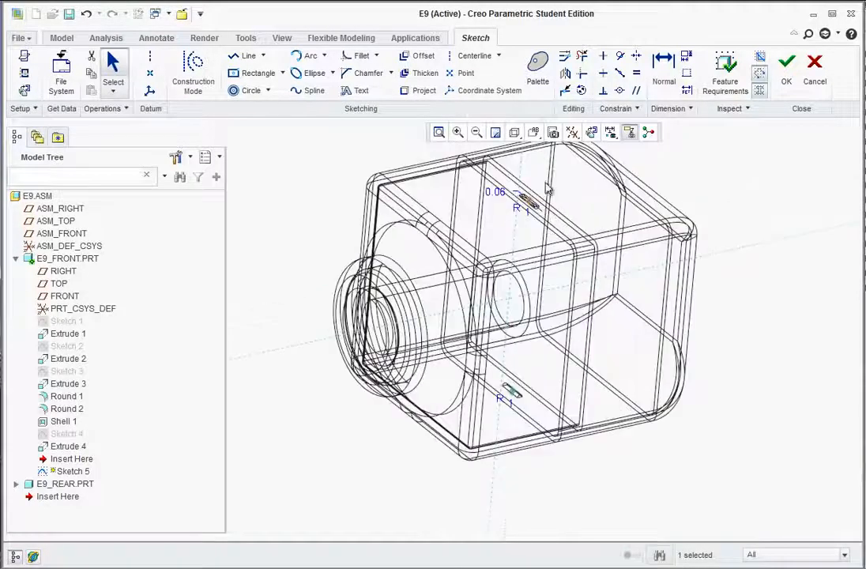
pyautogui.click(788, 79)
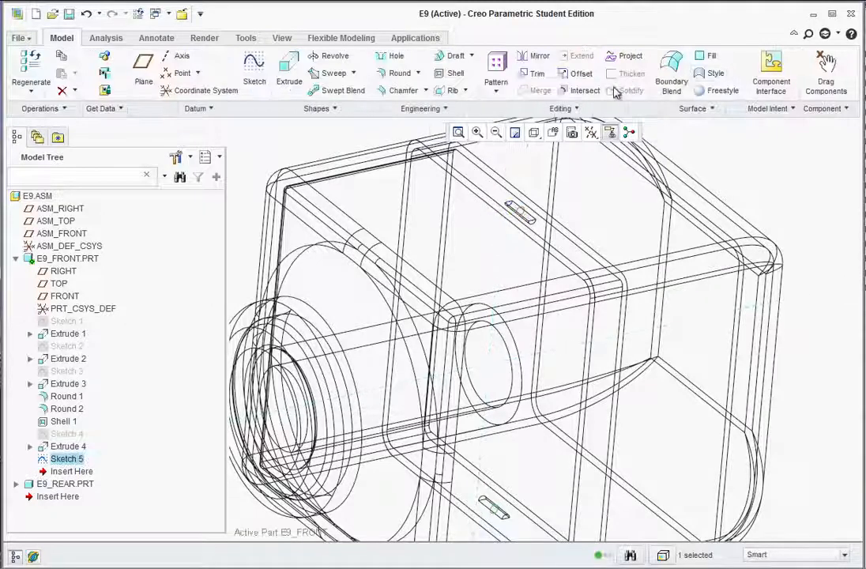
pyautogui.click(534, 133)
pyautogui.click(540, 161)
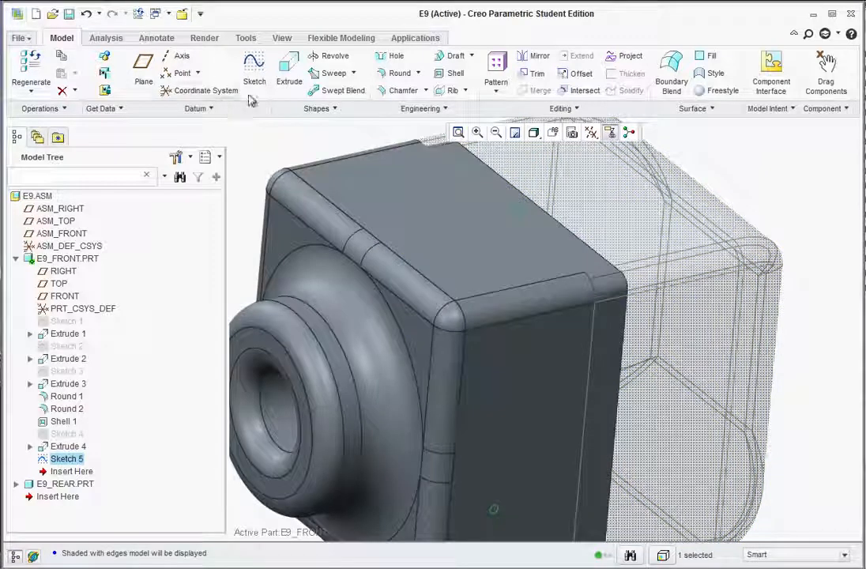
# Step: Extrude the two-circle sketch symmetrically about the sketch plane with a total depth of 0.26
pyautogui.click(291, 72)
pyautogui.scroll(3, 324, 199)
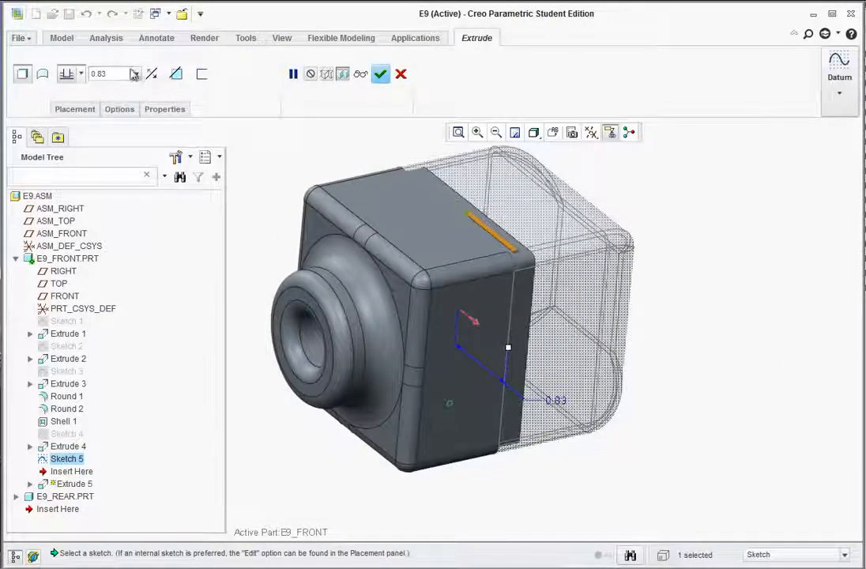
pyautogui.click(81, 74)
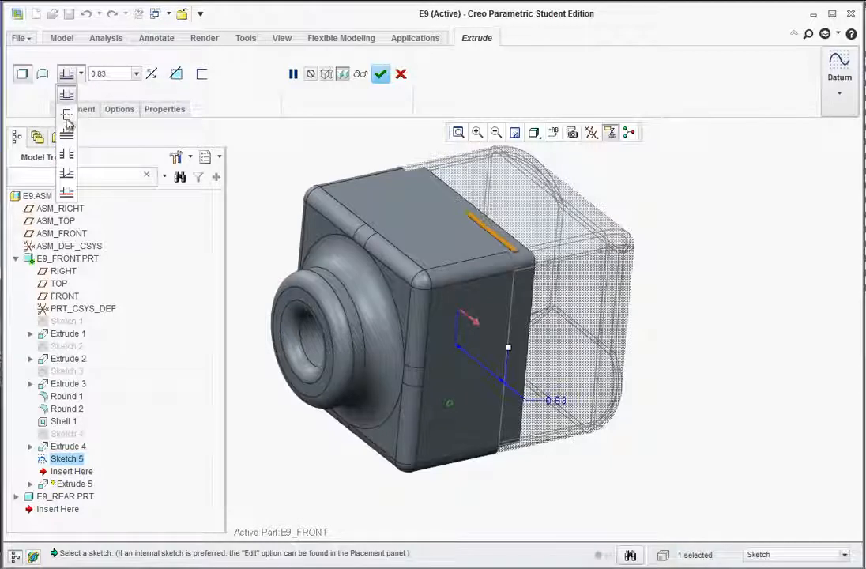
pyautogui.click(66, 115)
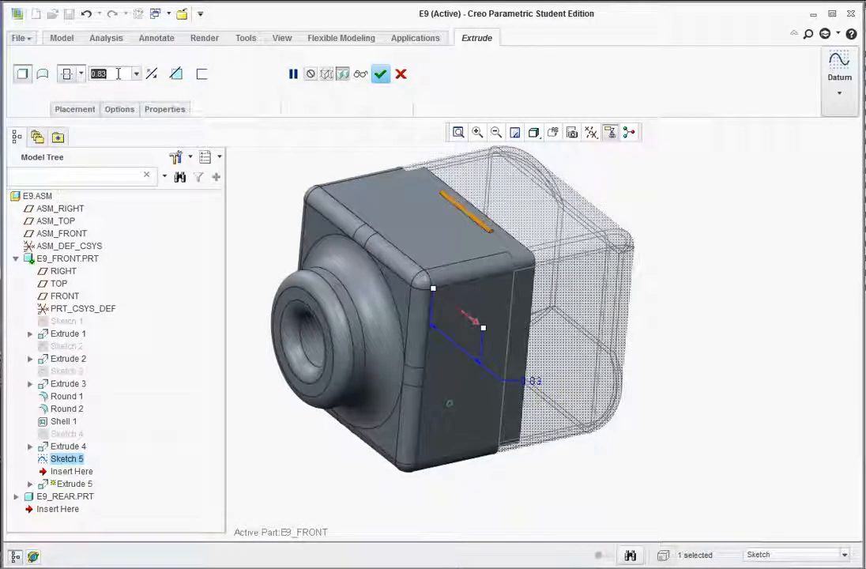
pyautogui.write('2')
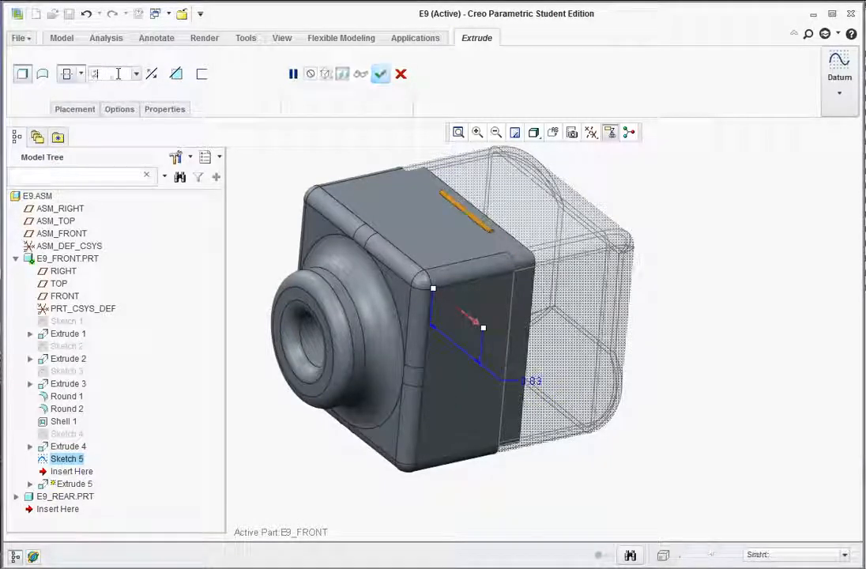
pyautogui.write('6')
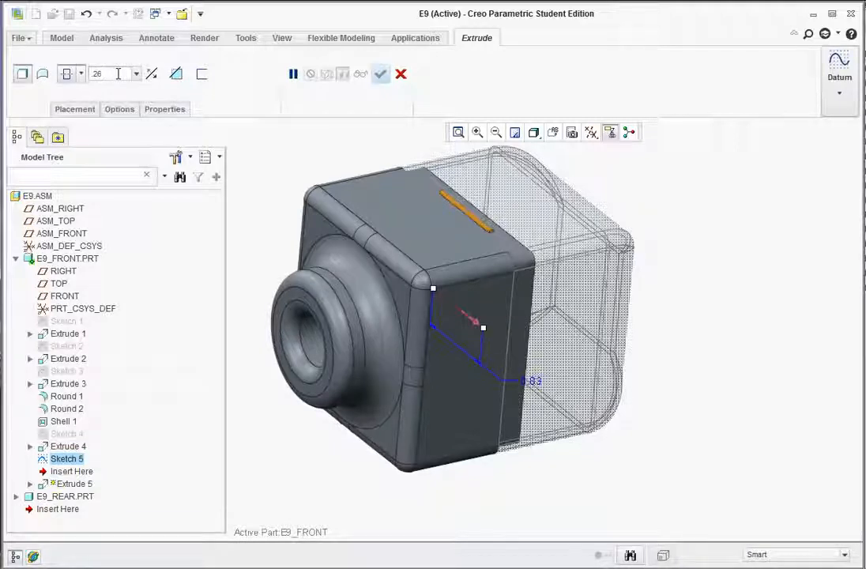
pyautogui.press('Return')
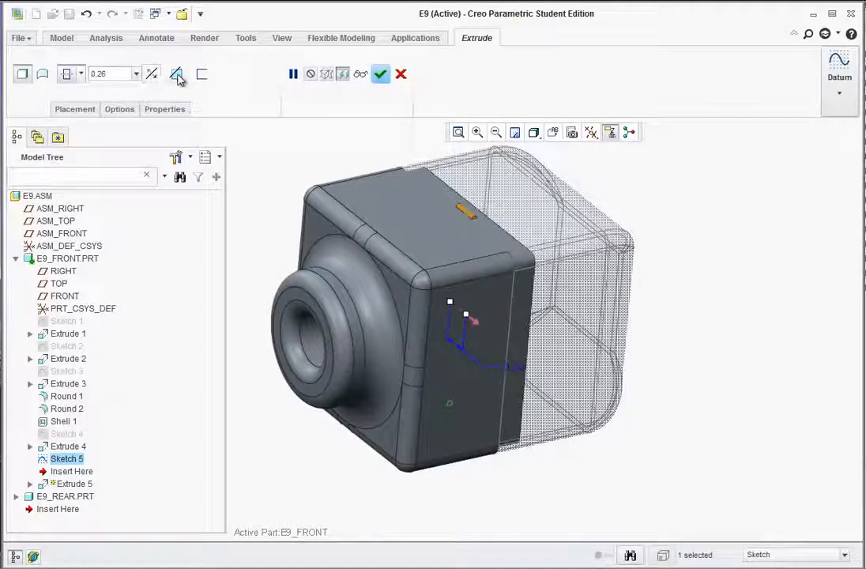
# Step: Make the extrusion remove material to cut the snap grooves in the front bezel, and complete the feature
pyautogui.click(176, 75)
pyautogui.scroll(-3, 470, 234)
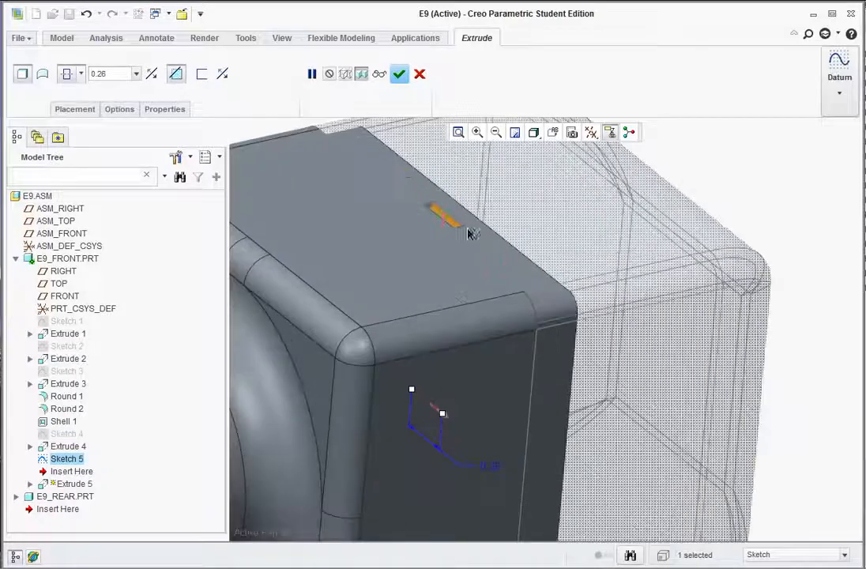
pyautogui.scroll(-5, 470, 234)
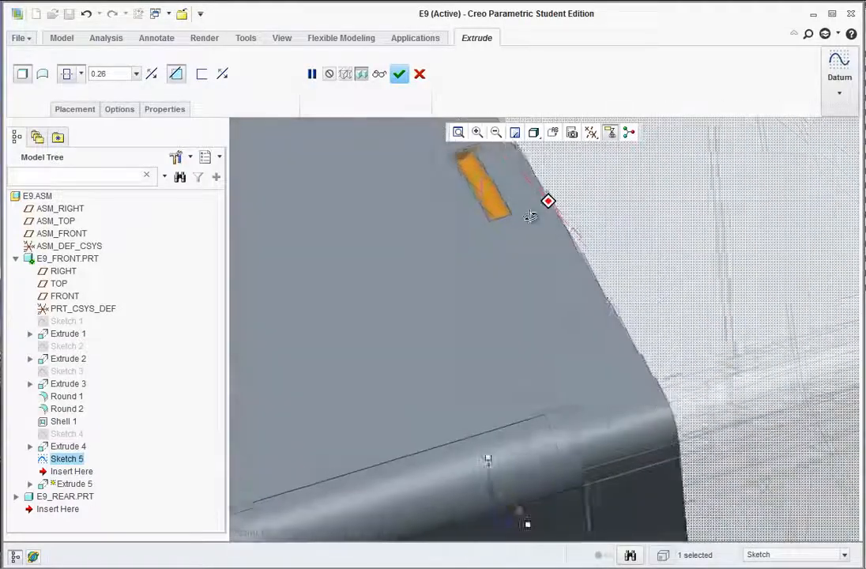
pyautogui.moveTo(530, 216); pyautogui.dragTo(515, 195, button='middle')
pyautogui.scroll(3, 516, 176)
pyautogui.scroll(-8, 500, 162)
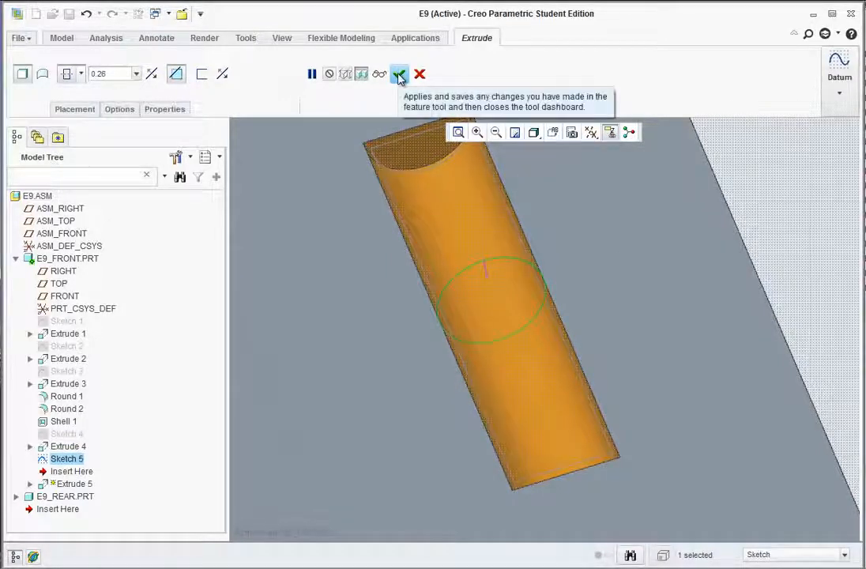
pyautogui.click(398, 74)
# Step: Inspect the snap grooves cut in the opposite lip walls of the front bezel from several angles
pyautogui.scroll(-2, 488, 315)
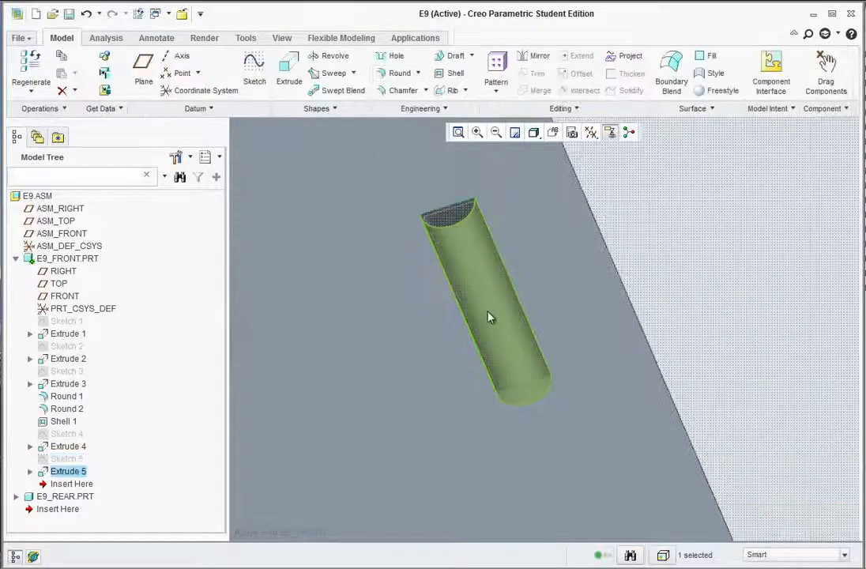
pyautogui.scroll(5, 553, 339)
pyautogui.scroll(-3, 587, 350)
pyautogui.moveTo(605, 358); pyautogui.dragTo(568, 354, button='middle')
pyautogui.scroll(3, 568, 353)
pyautogui.moveTo(704, 434); pyautogui.dragTo(680, 444, button='middle')
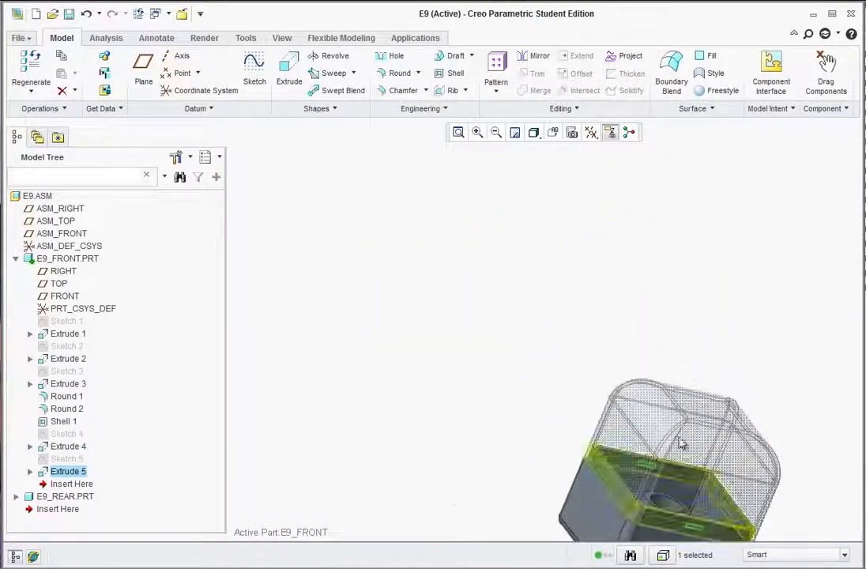
pyautogui.scroll(-2, 675, 455)
pyautogui.scroll(4, 653, 472)
pyautogui.scroll(-3, 676, 498)
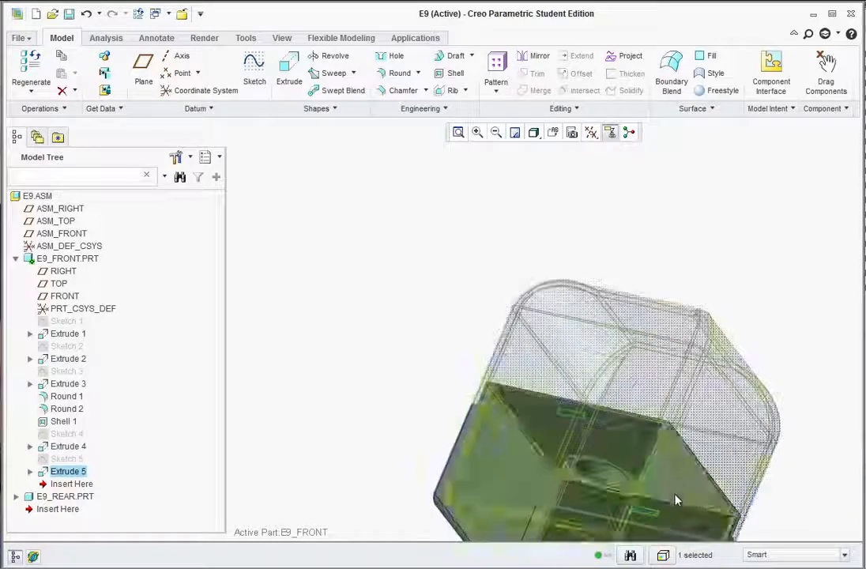
pyautogui.moveTo(559, 189); pyautogui.dragTo(588, 226, button='middle')
pyautogui.scroll(4, 614, 339)
pyautogui.scroll(-5, 612, 299)
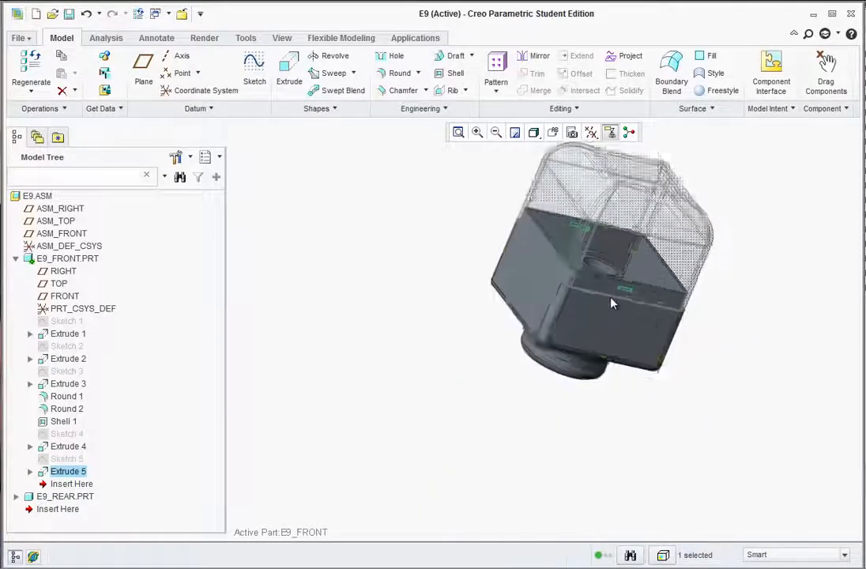
pyautogui.scroll(-5, 657, 284)
pyautogui.moveTo(663, 276); pyautogui.dragTo(508, 140, button='middle')
# Step: Restore the Standard Orientation, clear the selection, and activate the top-level assembly E9.ASM
pyautogui.click(553, 134)
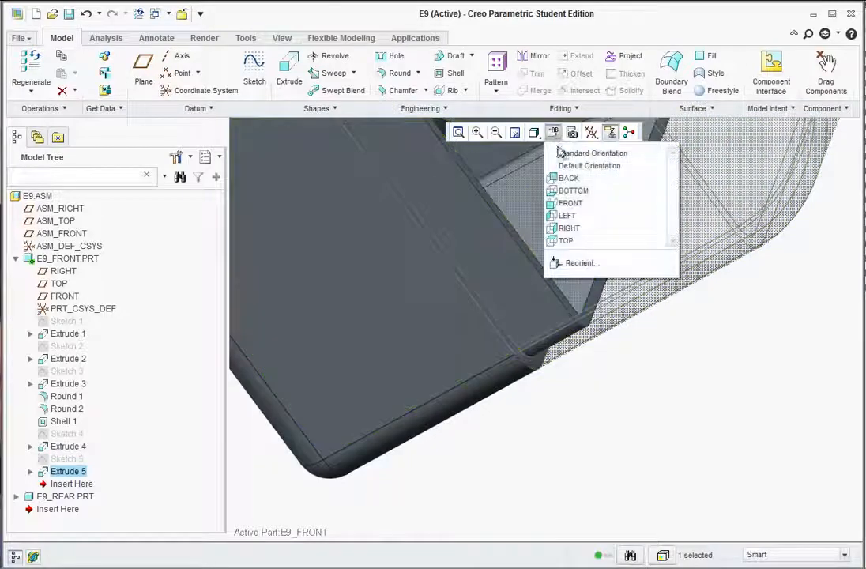
pyautogui.click(569, 151)
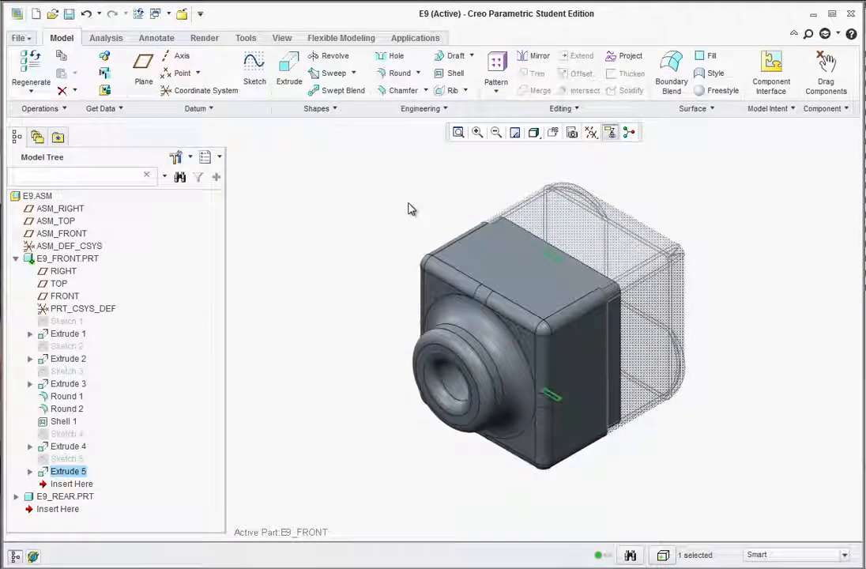
pyautogui.click(407, 207)
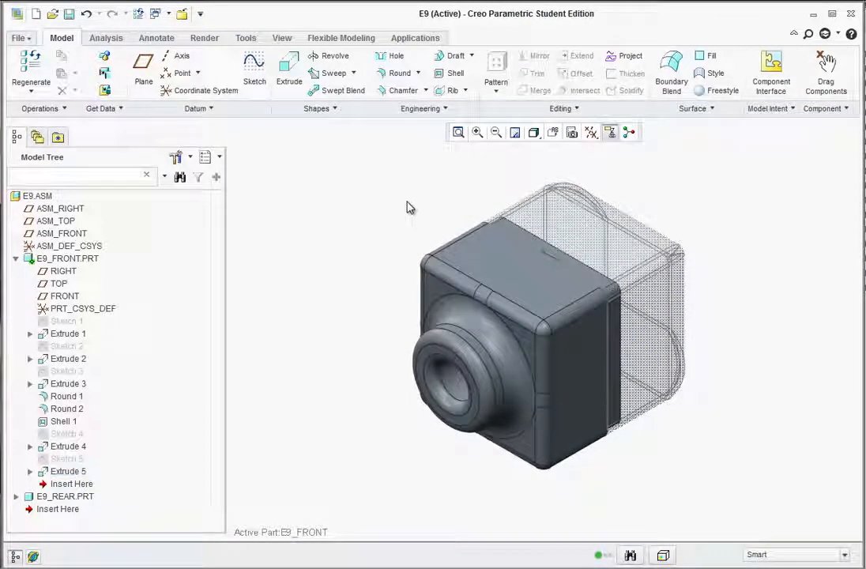
pyautogui.rightClick(36, 200)
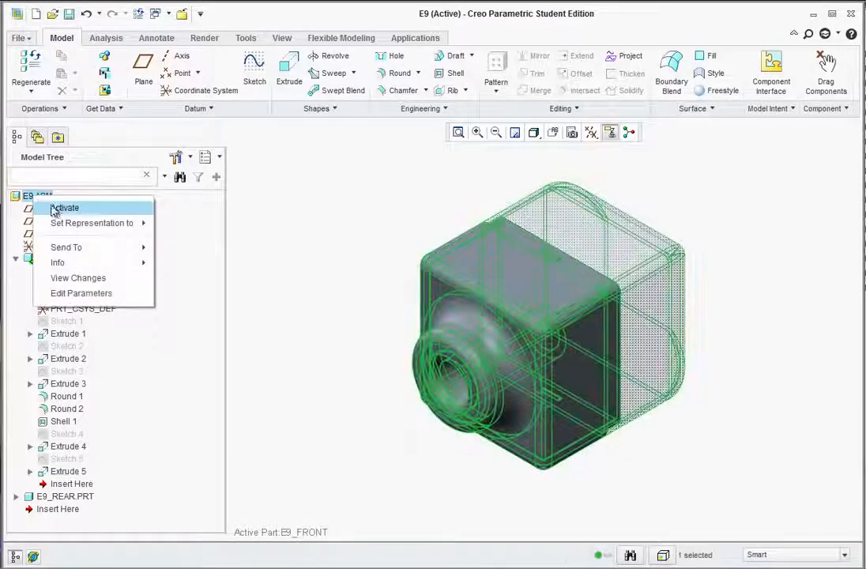
pyautogui.click(65, 206)
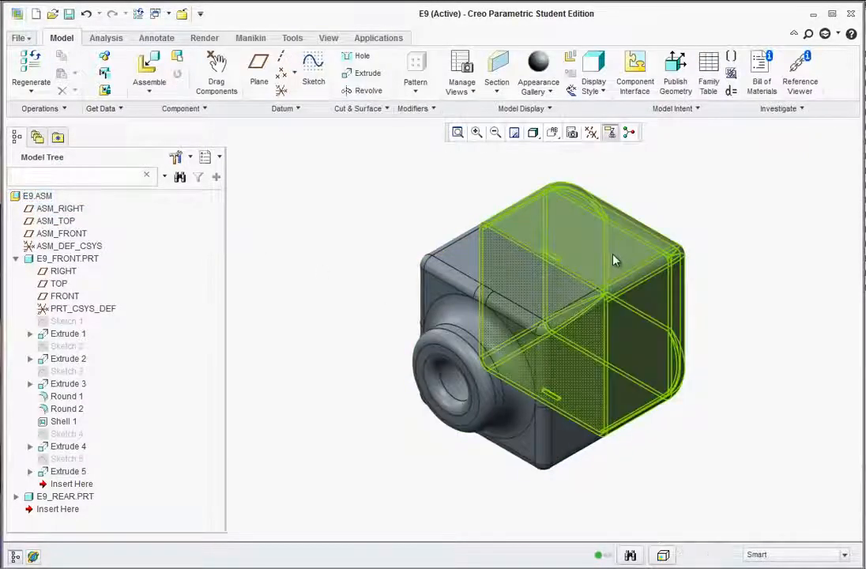
# Step: Apply the transparent grey appearance from My Appearances to the whole E9_REAR component
pyautogui.click(550, 92)
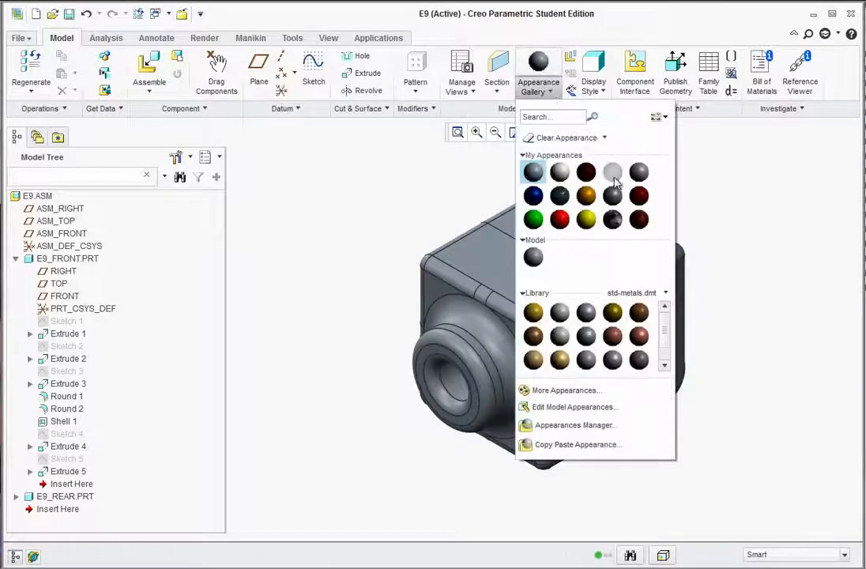
pyautogui.click(613, 175)
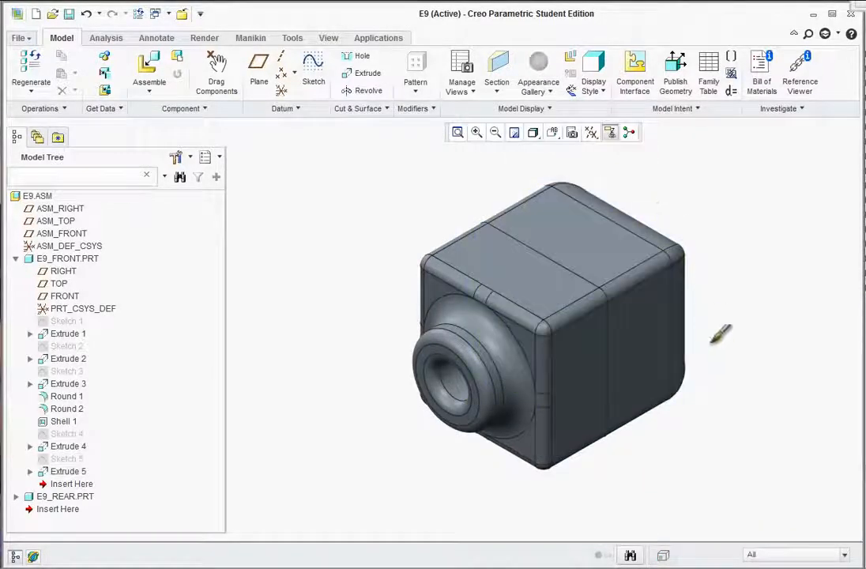
pyautogui.click(805, 561)
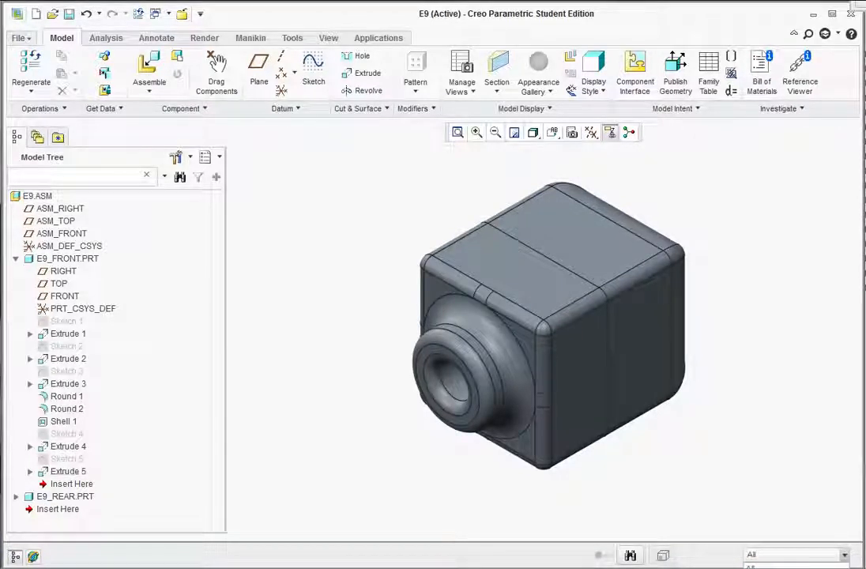
pyautogui.click(790, 567)
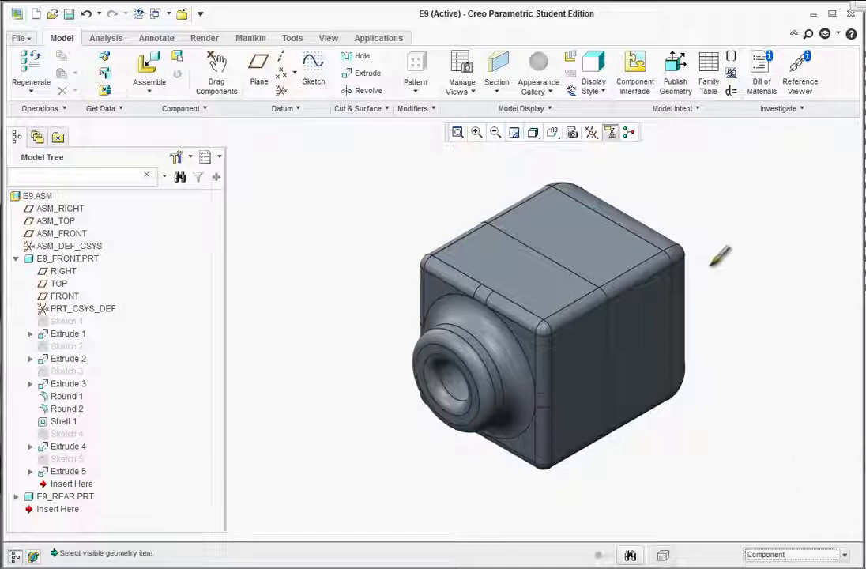
pyautogui.click(612, 215)
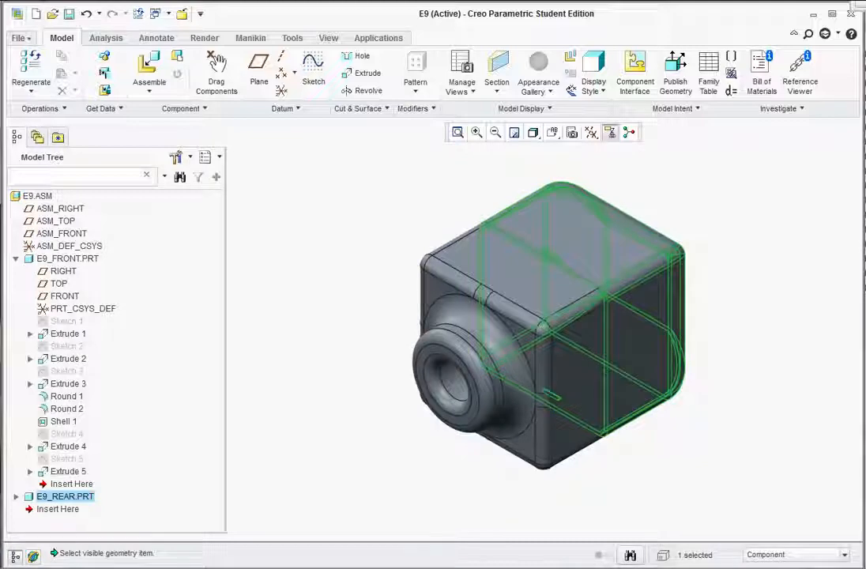
pyautogui.moveTo(861, 6); pyautogui.dragTo(810, 35)
pyautogui.click(786, 64)
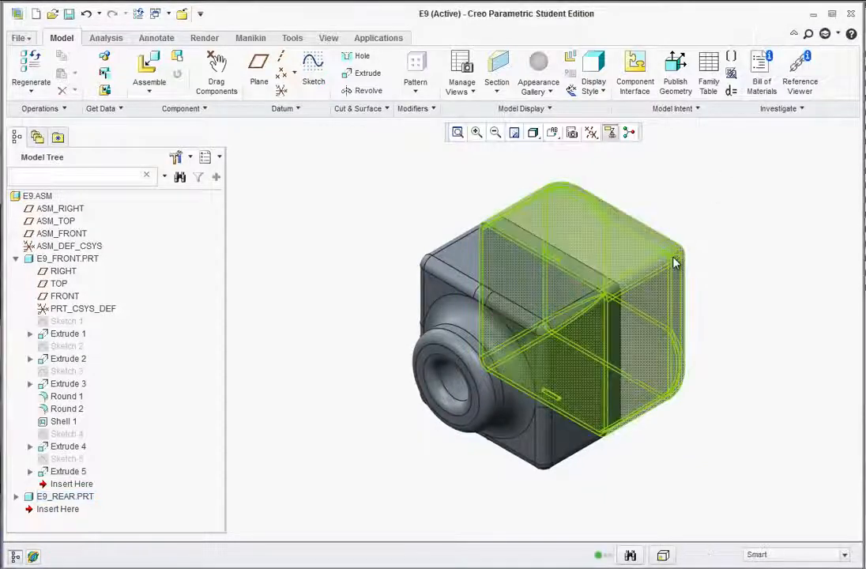
# Step: Apply the bright red appearance from My Appearances to the whole E9_FRONT component
pyautogui.moveTo(673, 259); pyautogui.dragTo(607, 265, button='middle')
pyautogui.scroll(-3, 771, 303)
pyautogui.scroll(3, 770, 304)
pyautogui.moveTo(743, 260)
pyautogui.mouseDown(button='middle')
pyautogui.moveTo(715, 253)
pyautogui.moveTo(761, 257)
pyautogui.mouseUp(button='middle')
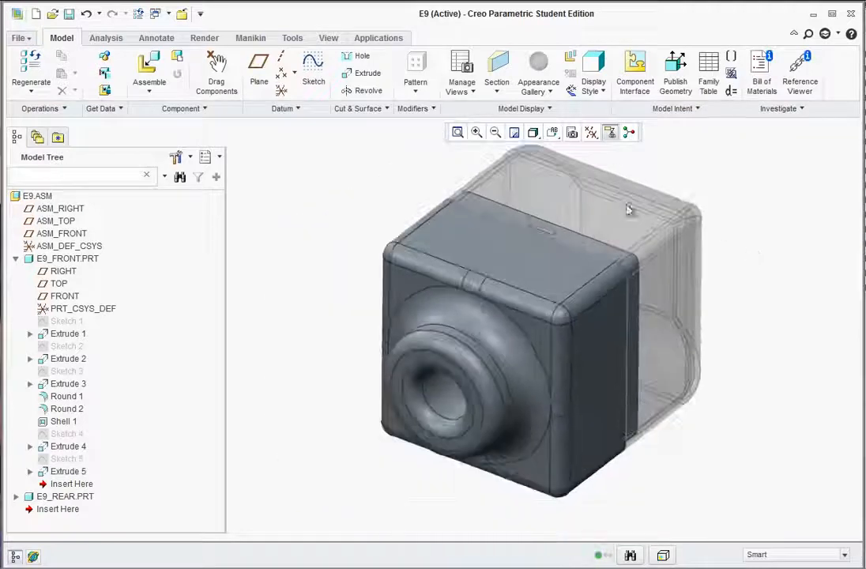
pyautogui.click(548, 92)
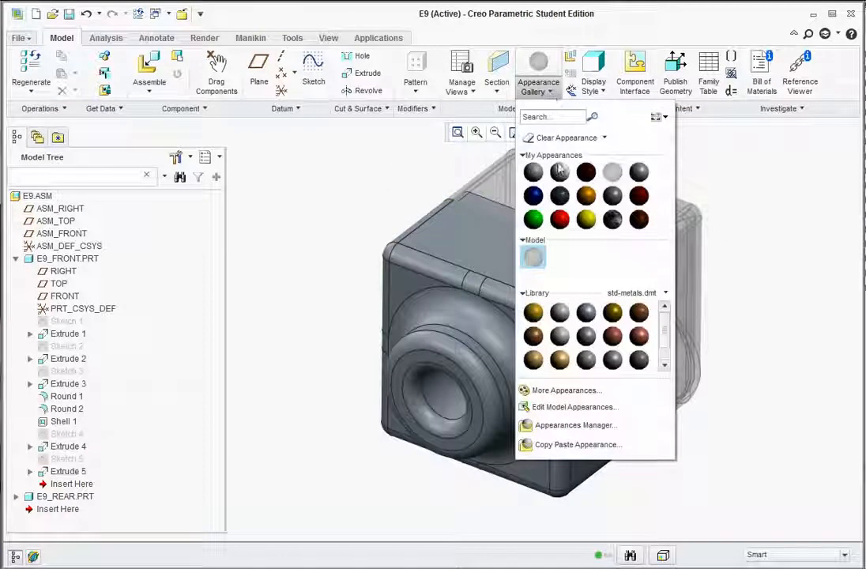
pyautogui.click(560, 222)
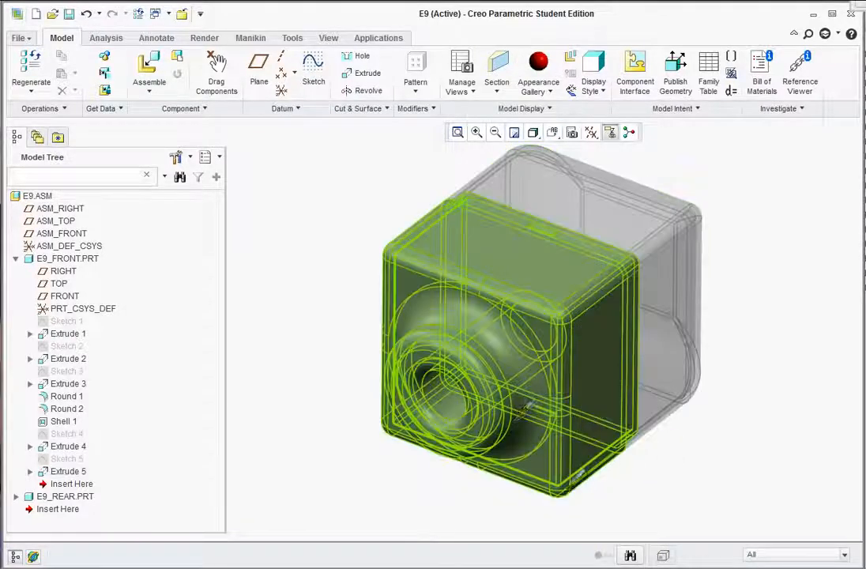
pyautogui.click(774, 561)
pyautogui.click(454, 259)
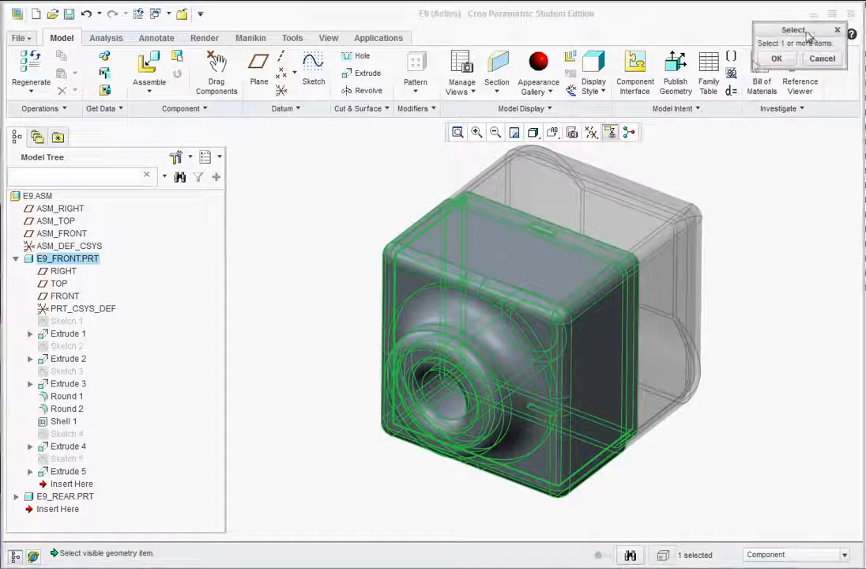
pyautogui.click(773, 58)
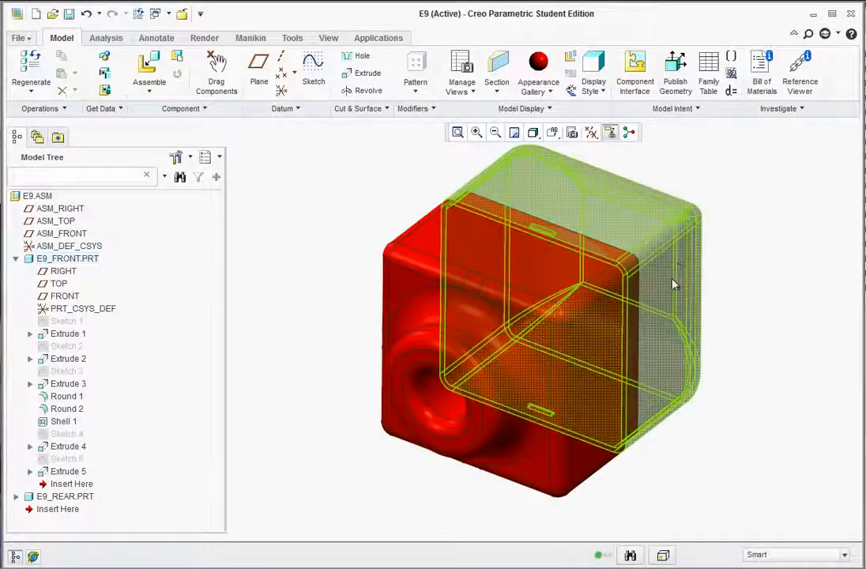
# Step: Set the width dimension in Sketch 1 of E9_FRONT's Extrude 1 to 3 and regenerate the assembly
pyautogui.click(512, 249)
pyautogui.click(489, 261)
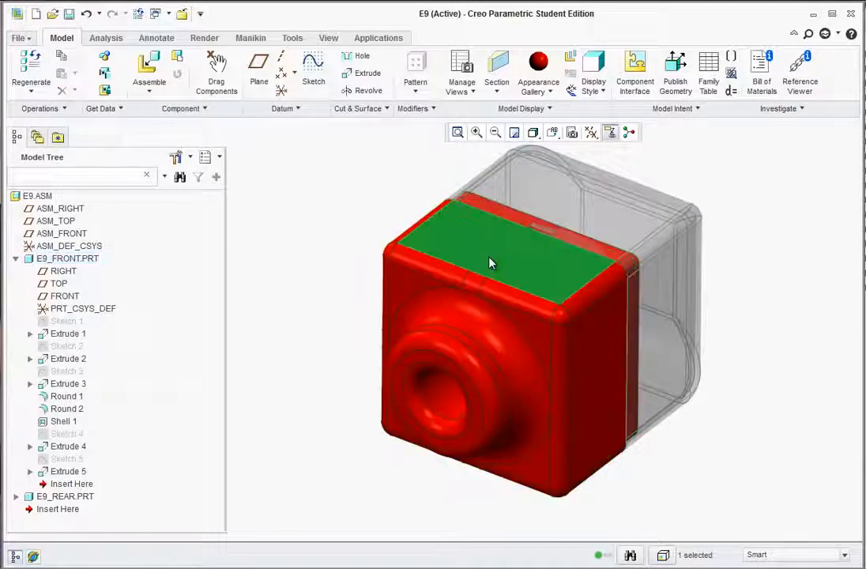
pyautogui.click(308, 222)
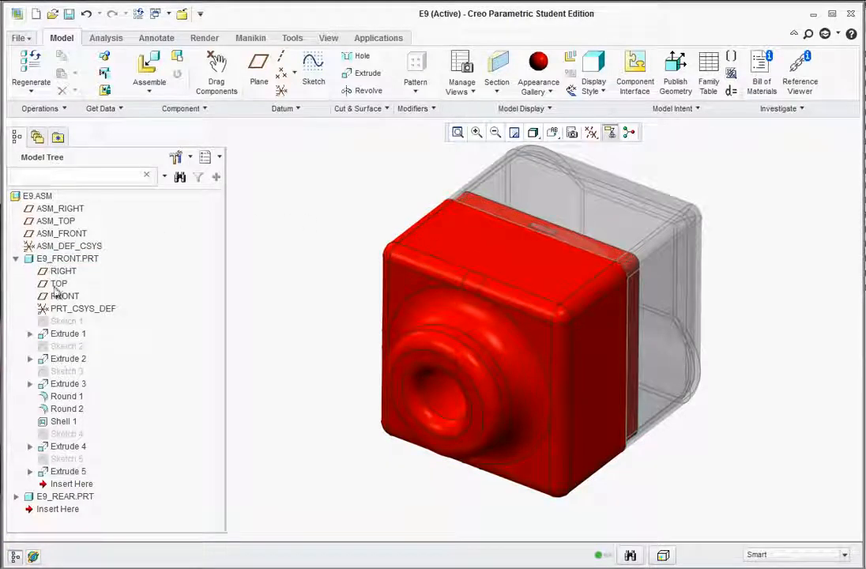
pyautogui.click(62, 333)
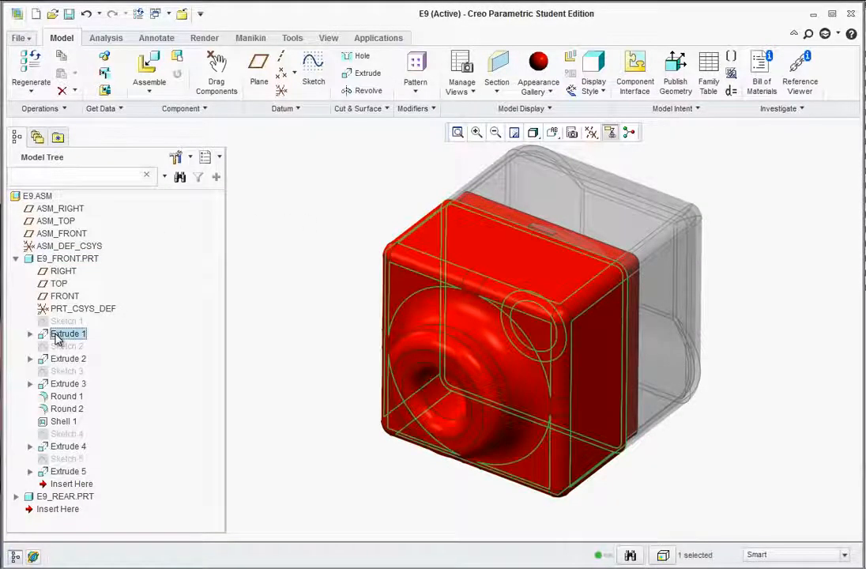
pyautogui.doubleClick(56, 336)
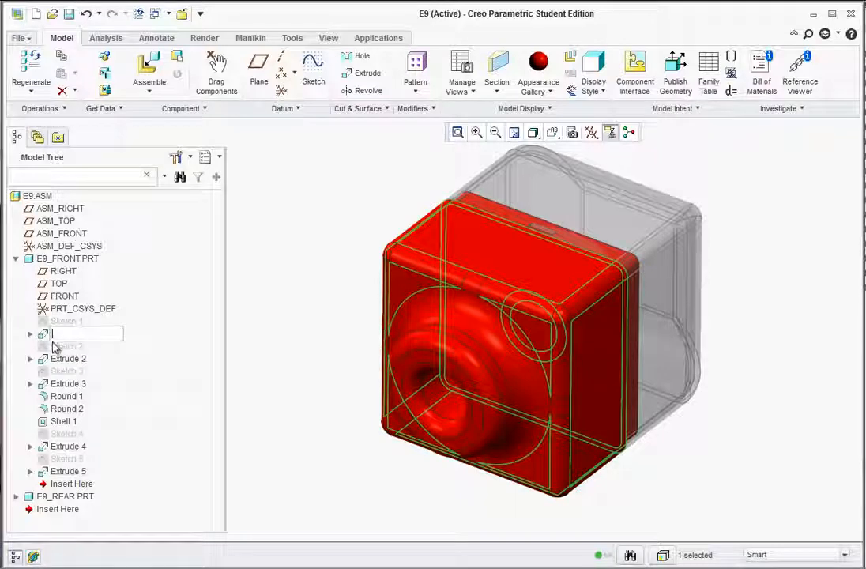
pyautogui.click(62, 348)
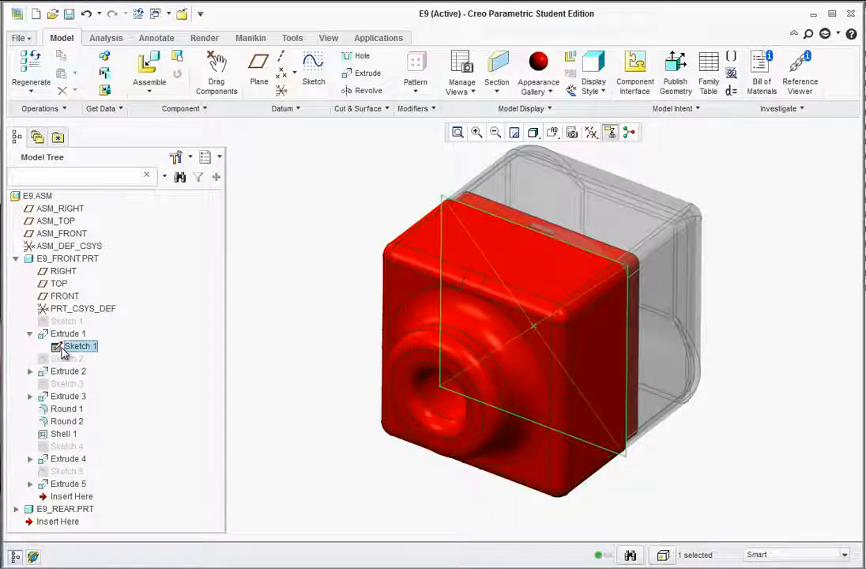
pyautogui.rightClick(63, 352)
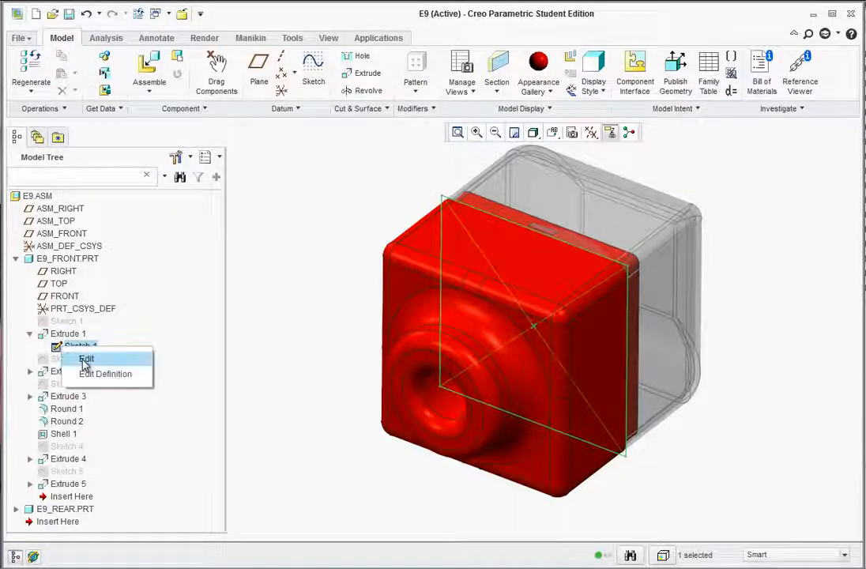
pyautogui.click(82, 357)
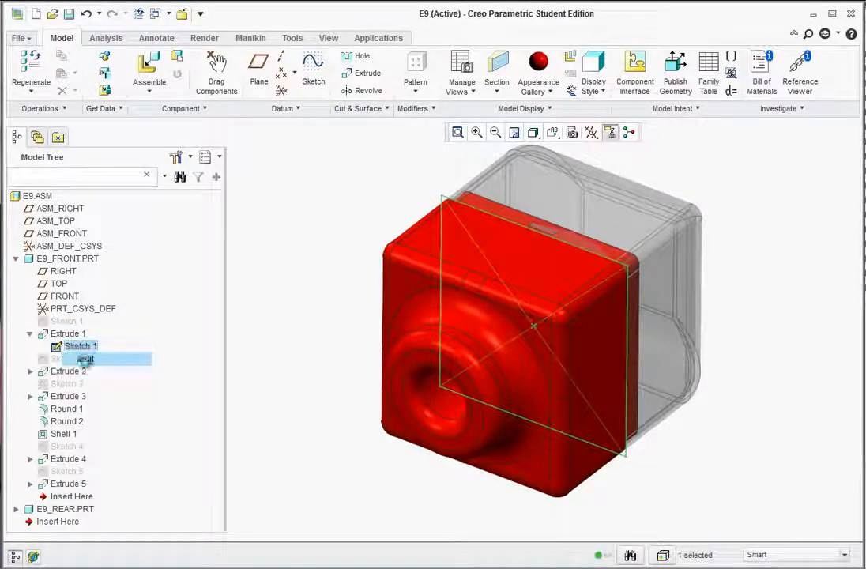
pyautogui.doubleClick(538, 209)
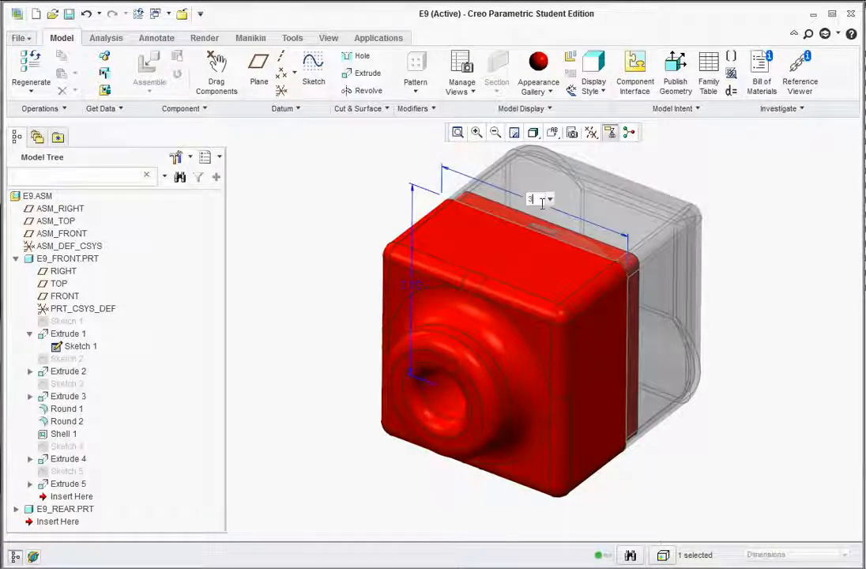
pyautogui.press('Return')
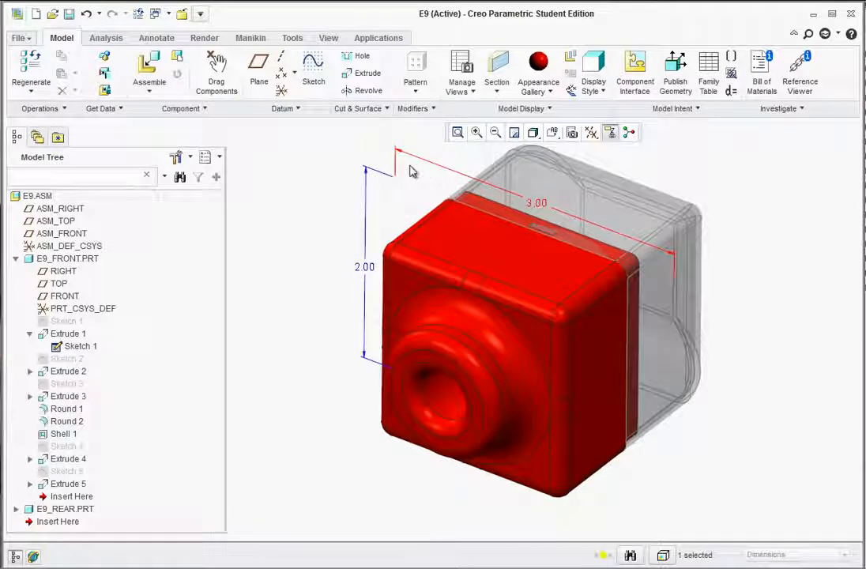
pyautogui.click(32, 65)
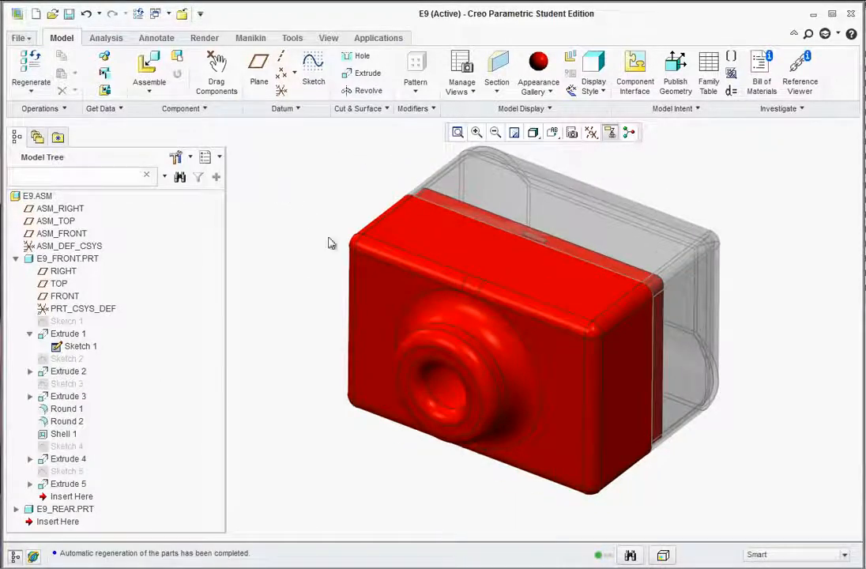
# Step: Examine from several angles how both parts follow the new width, and collapse the feature list of E9_FRONT
pyautogui.moveTo(744, 480)
pyautogui.mouseDown(button='middle')
pyautogui.moveTo(745, 464)
pyautogui.moveTo(709, 502)
pyautogui.moveTo(680, 512)
pyautogui.moveTo(744, 466)
pyautogui.mouseUp(button='middle')
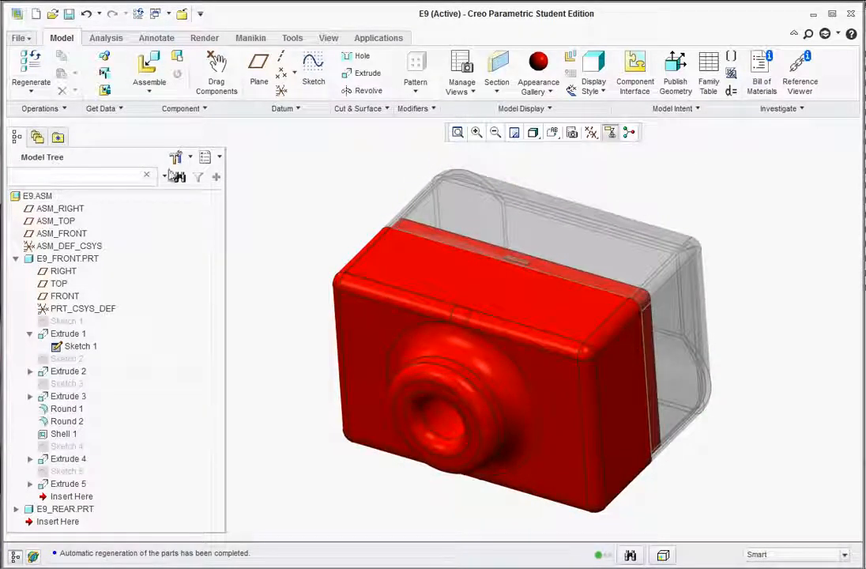
pyautogui.moveTo(332, 213); pyautogui.dragTo(290, 230, button='middle')
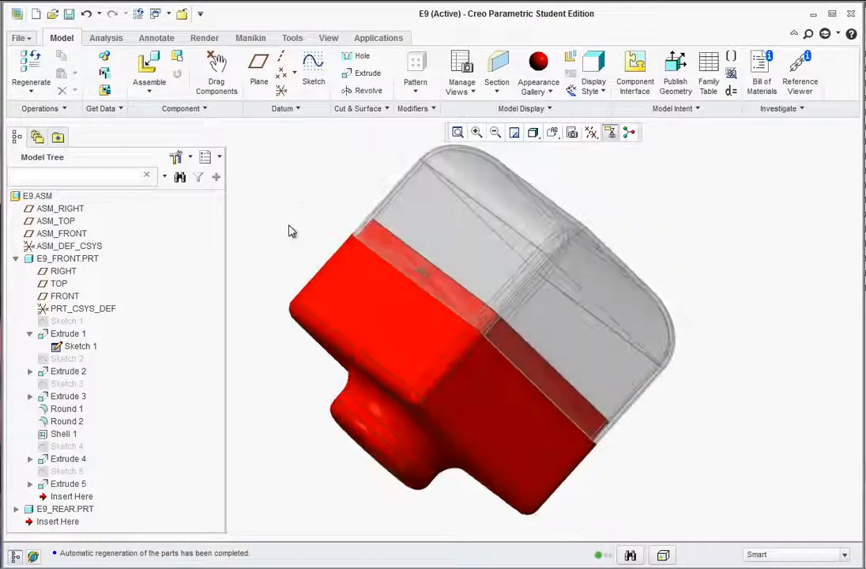
pyautogui.moveTo(479, 223); pyautogui.dragTo(338, 210, button='middle')
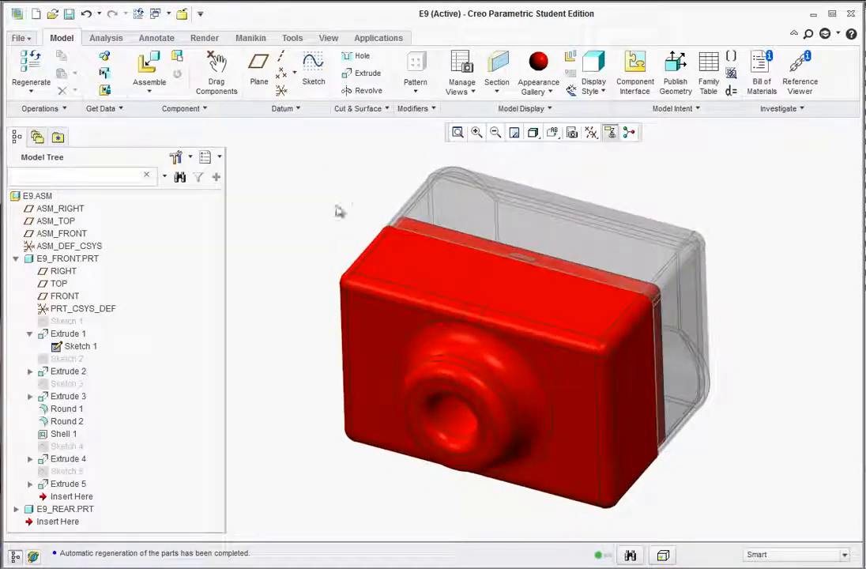
pyautogui.click(16, 259)
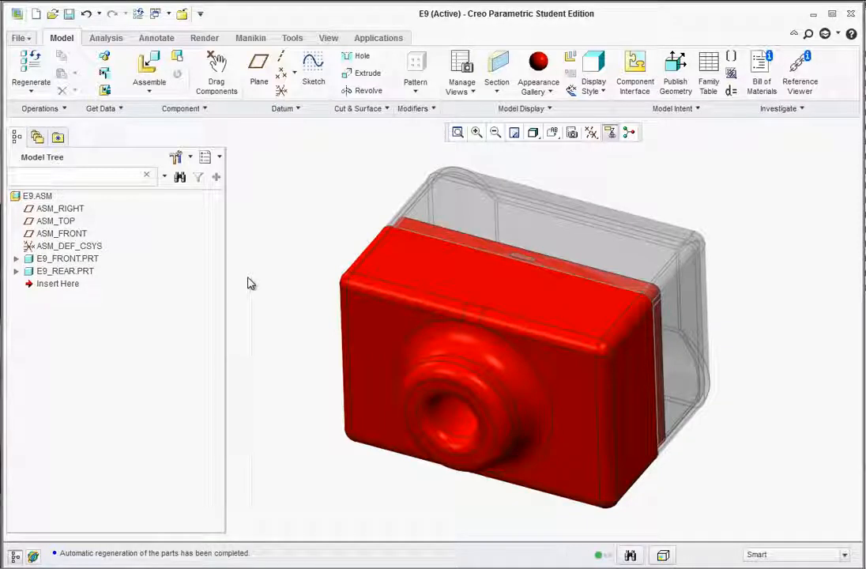
pyautogui.click(26, 40)
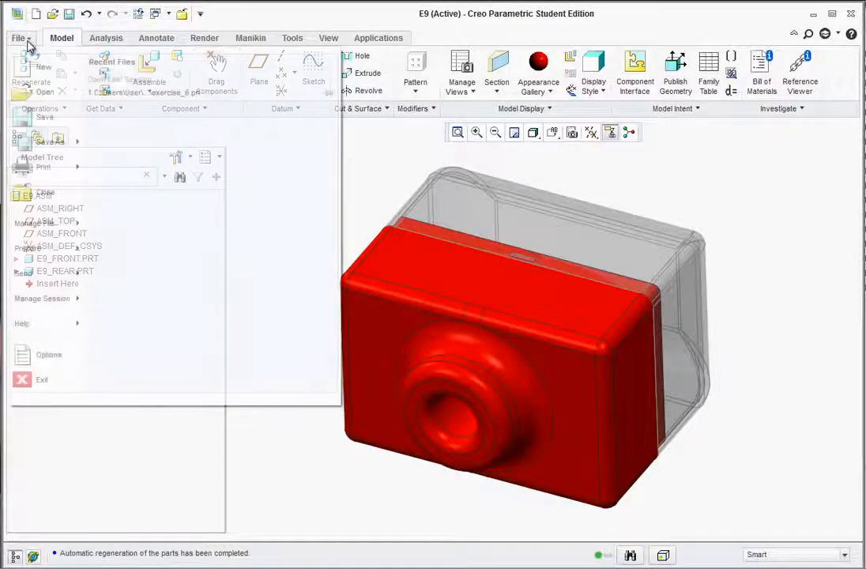
pyautogui.click(45, 117)
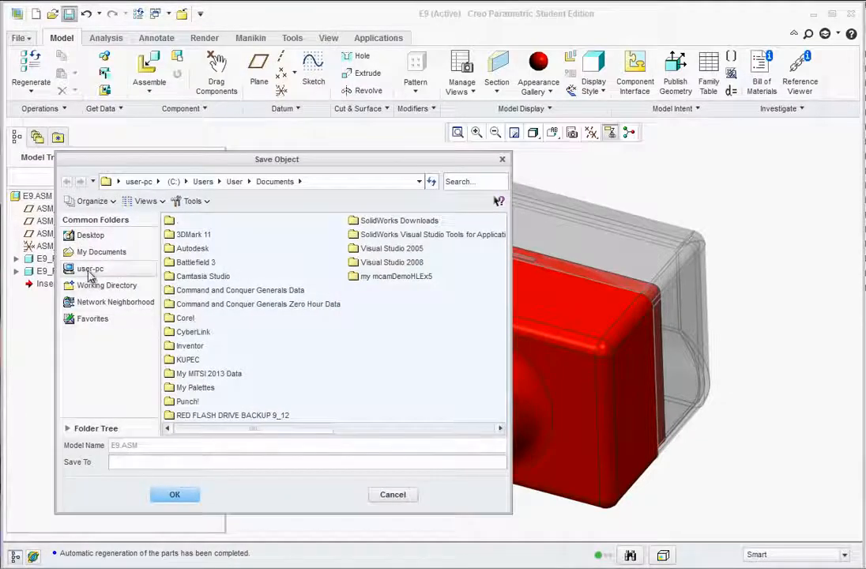
pyautogui.click(392, 494)
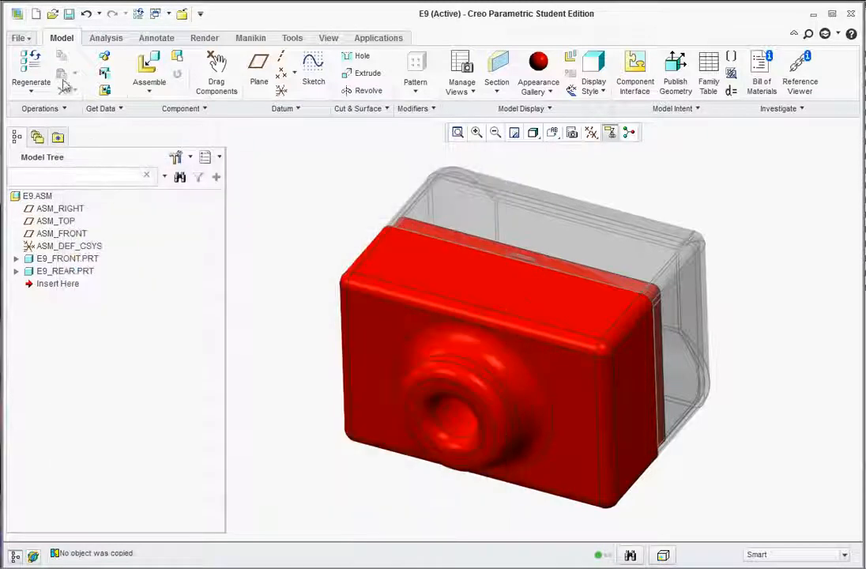
# Step: Save a backup of assembly E9.ASM into a new folder named E9 on the Desktop
pyautogui.click(19, 38)
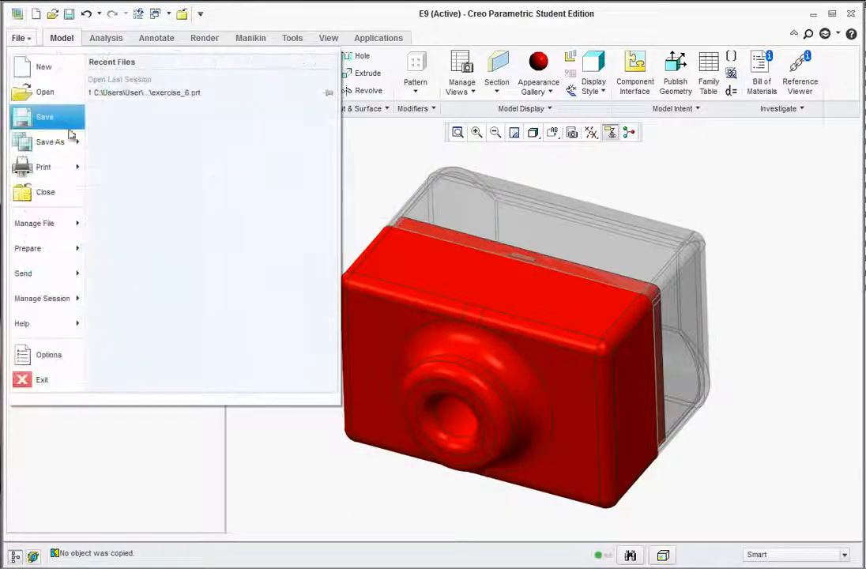
pyautogui.moveTo(71, 139)
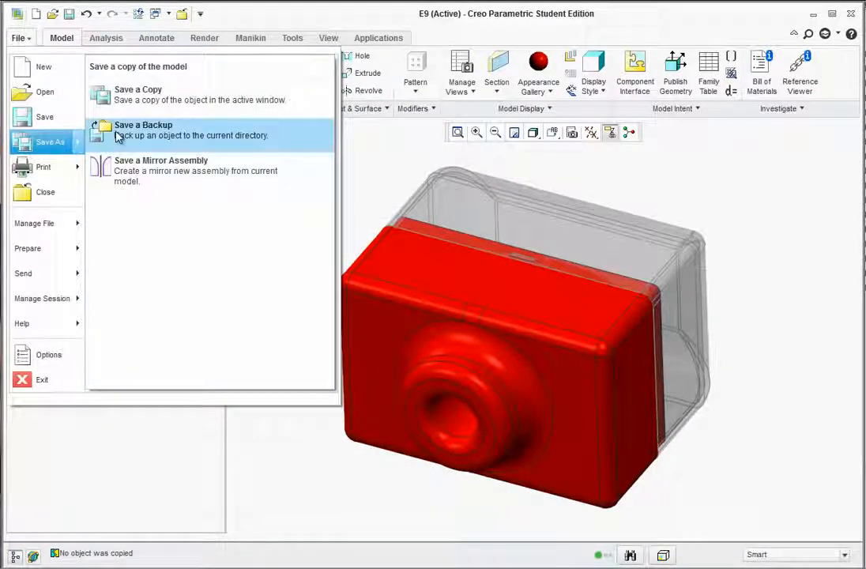
pyautogui.click(117, 140)
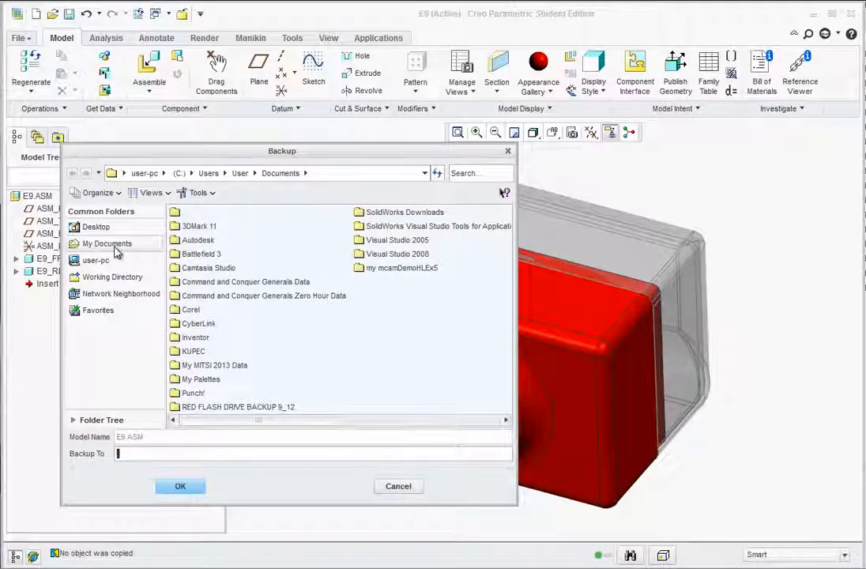
pyautogui.click(97, 229)
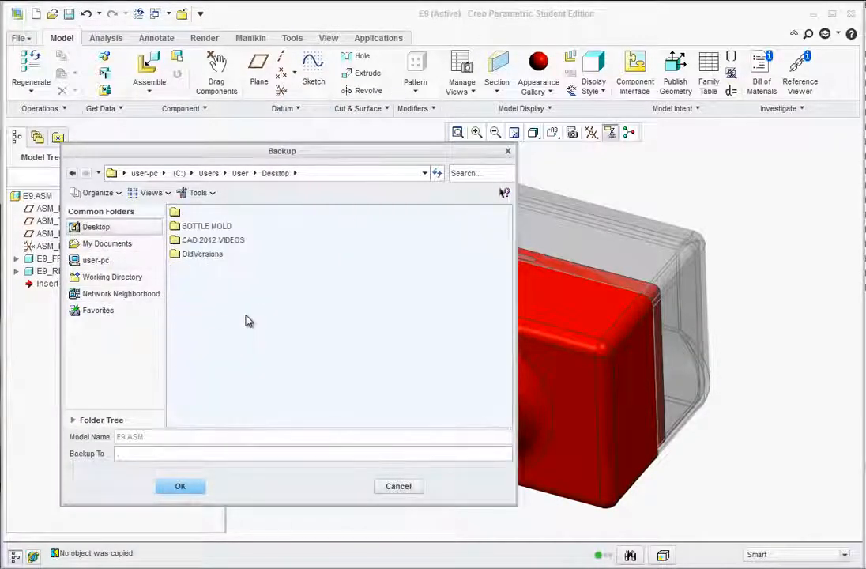
pyautogui.rightClick(226, 320)
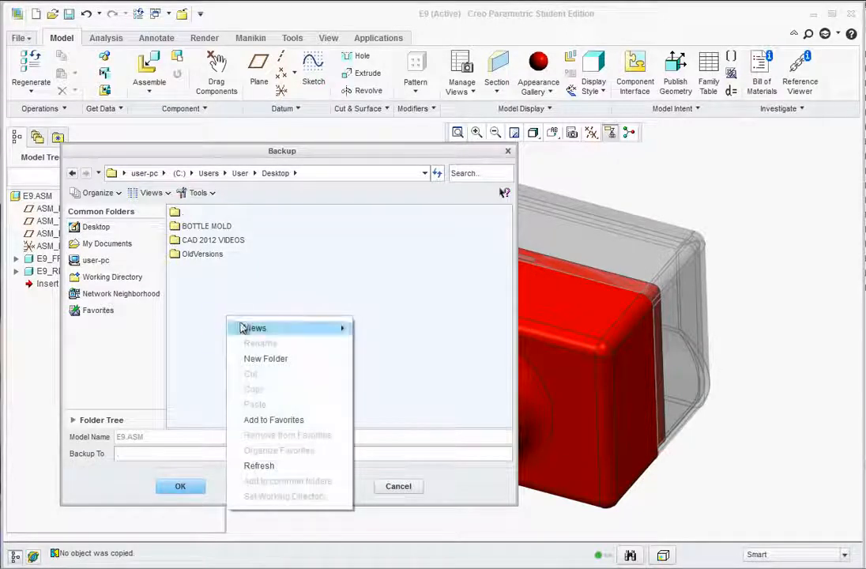
pyautogui.click(266, 359)
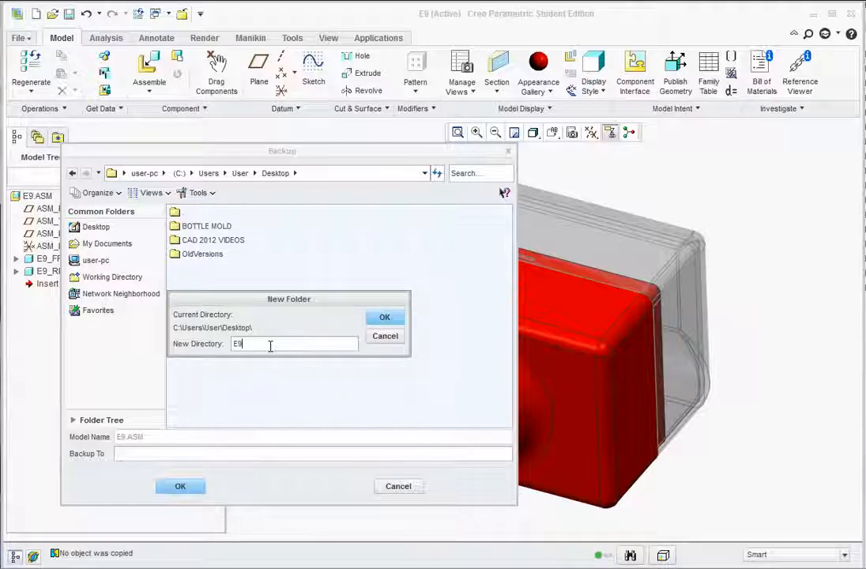
pyautogui.click(384, 317)
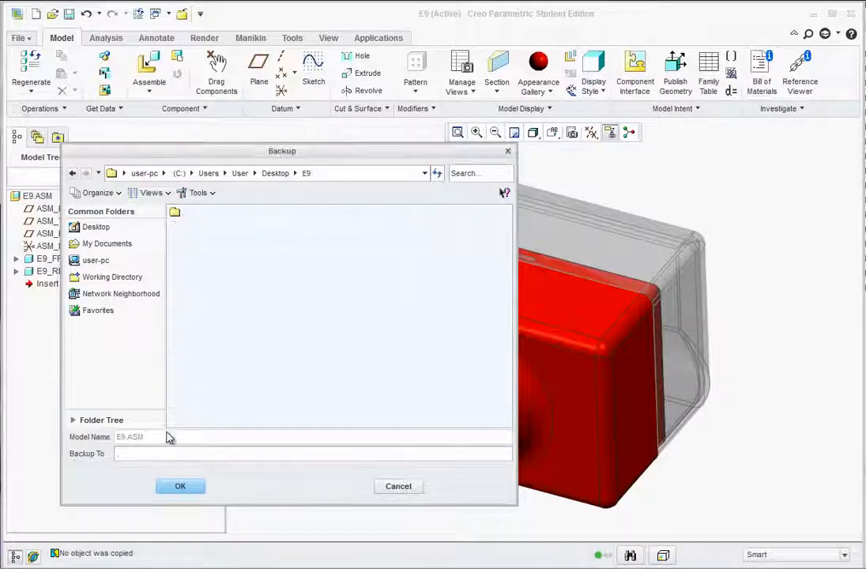
pyautogui.click(180, 489)
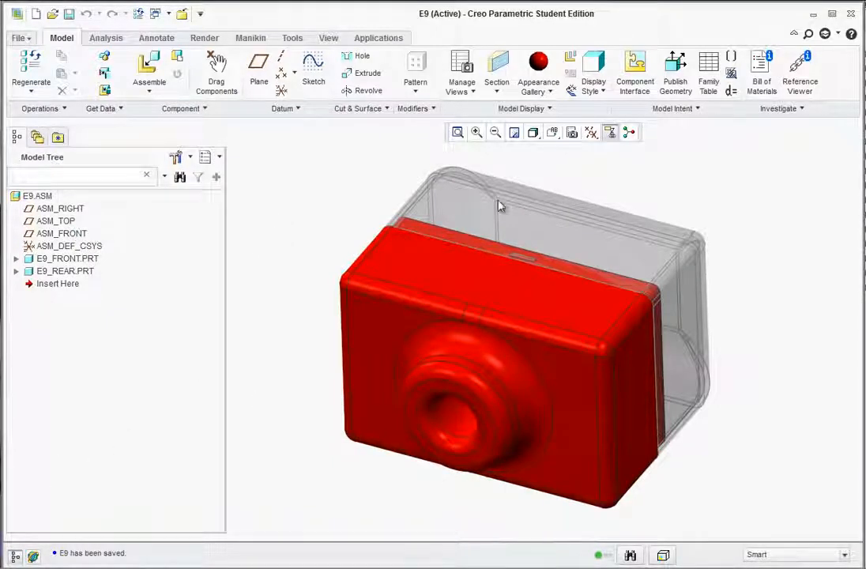
# Step: Switch to the Windows desktop, open the E9 folder to check the backed-up assembly and part files, and close it
pyautogui.click(813, 15)
pyautogui.press('super+Down')
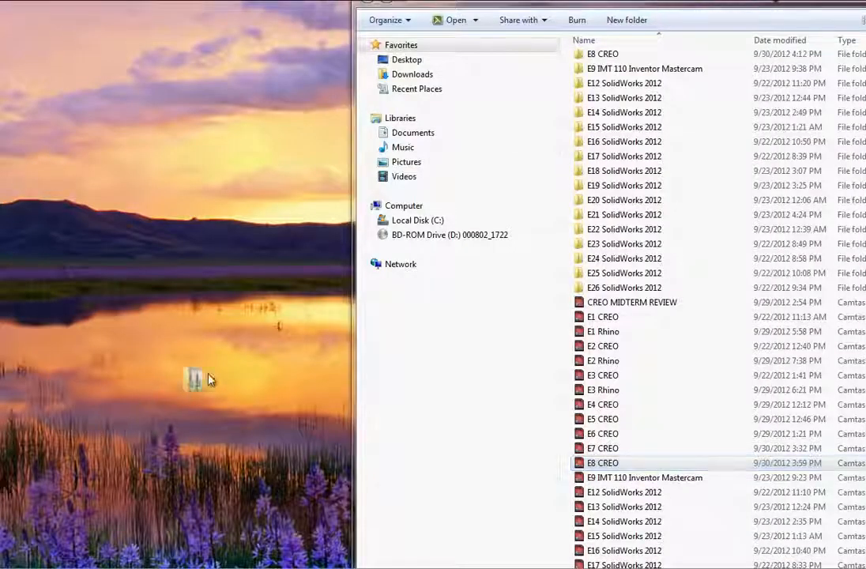
pyautogui.moveTo(209, 380); pyautogui.dragTo(237, 351)
pyautogui.doubleClick(231, 354)
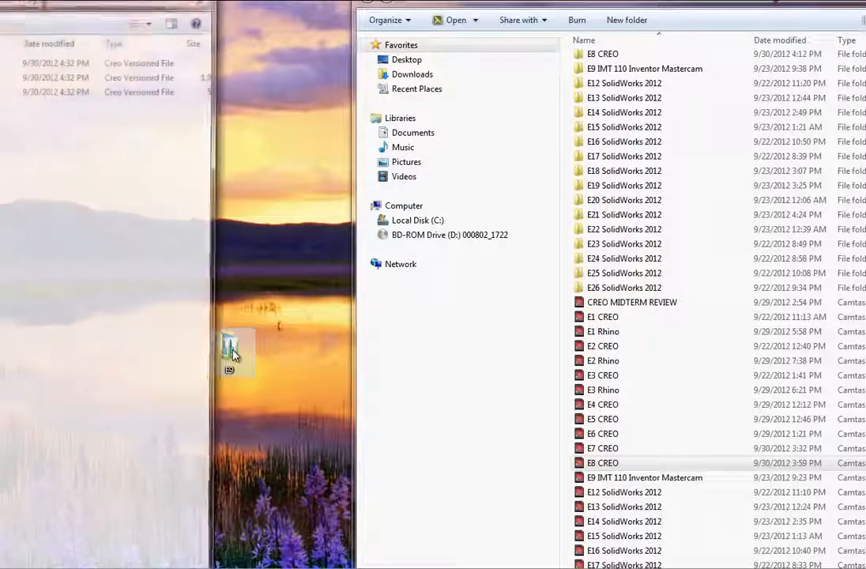
pyautogui.moveTo(35, 6); pyautogui.dragTo(457, 166)
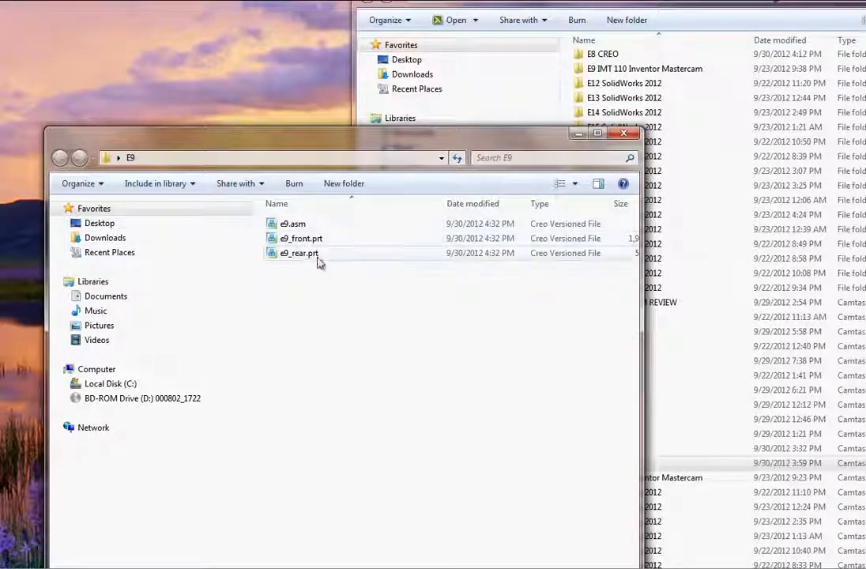
pyautogui.click(623, 134)
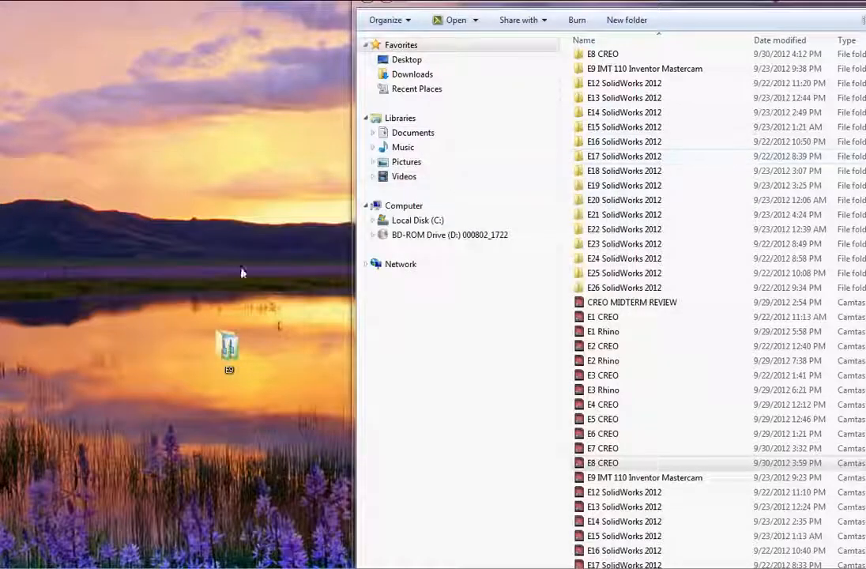